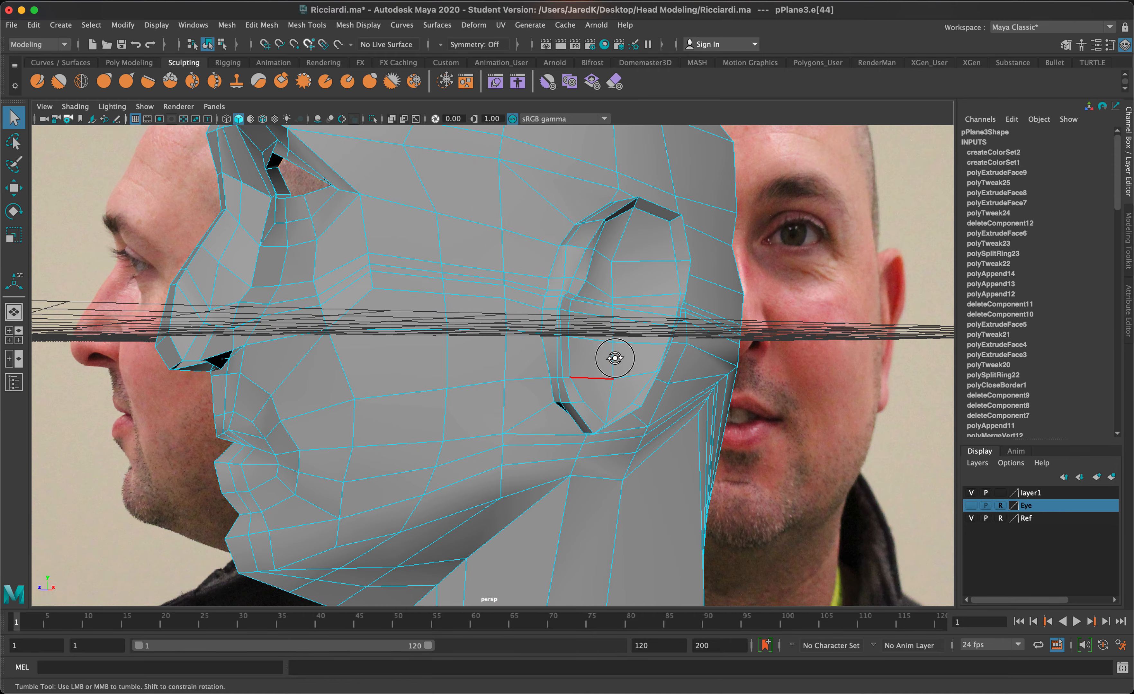
Lower the three vertices along the inner upper rim of the ear slightly.
{"action": "left_click_drag", "start_coordinate": [614, 359], "coordinate": [593, 356], "text": "alt"}
{"action": "right_click_drag", "start_coordinate": [597, 255], "coordinate": [568, 239]}
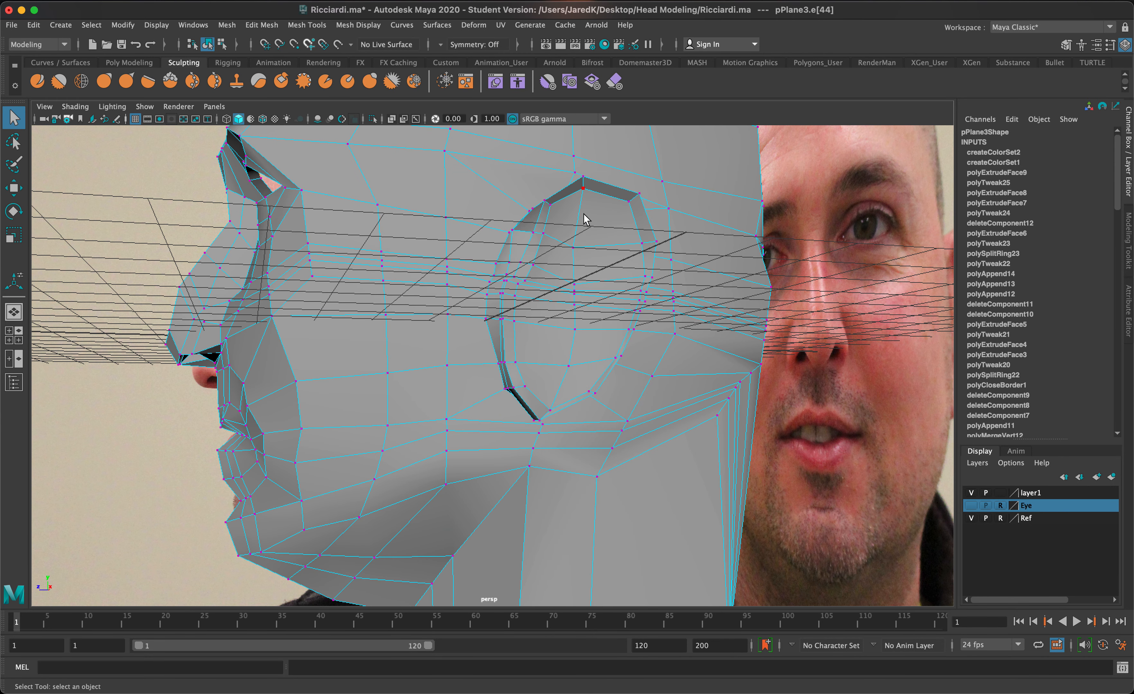
{"action": "left_click", "coordinate": [590, 215]}
{"action": "left_click", "coordinate": [621, 216], "text": "shift"}
{"action": "left_click", "coordinate": [570, 212], "text": "shift"}
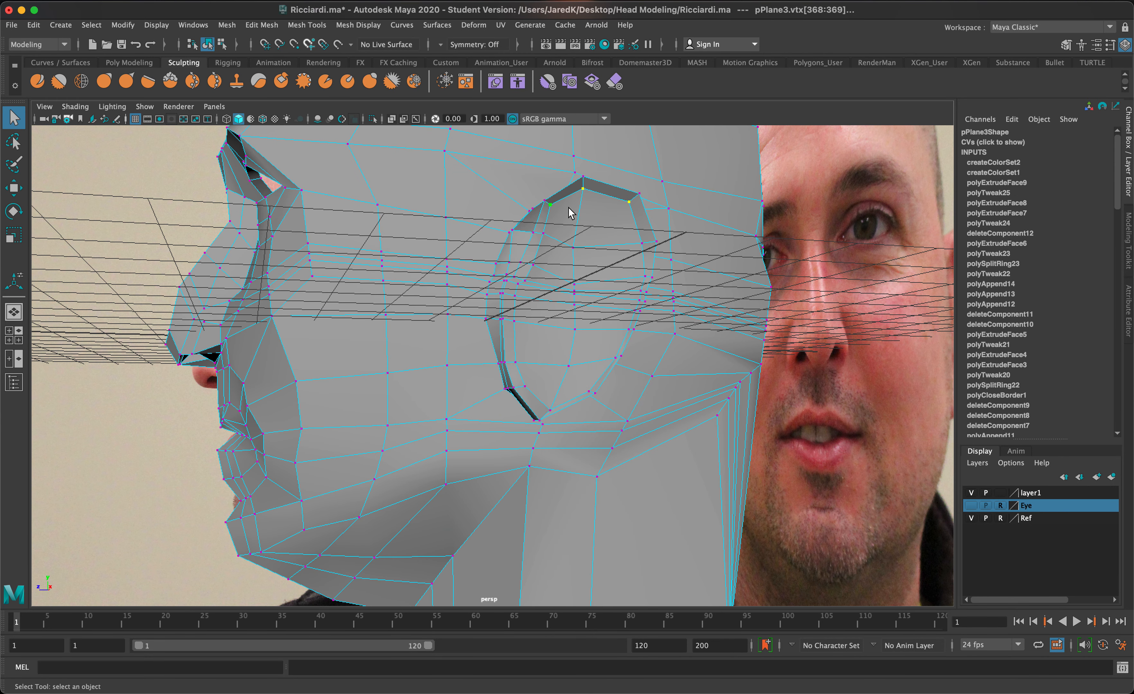
{"action": "key", "text": "w"}
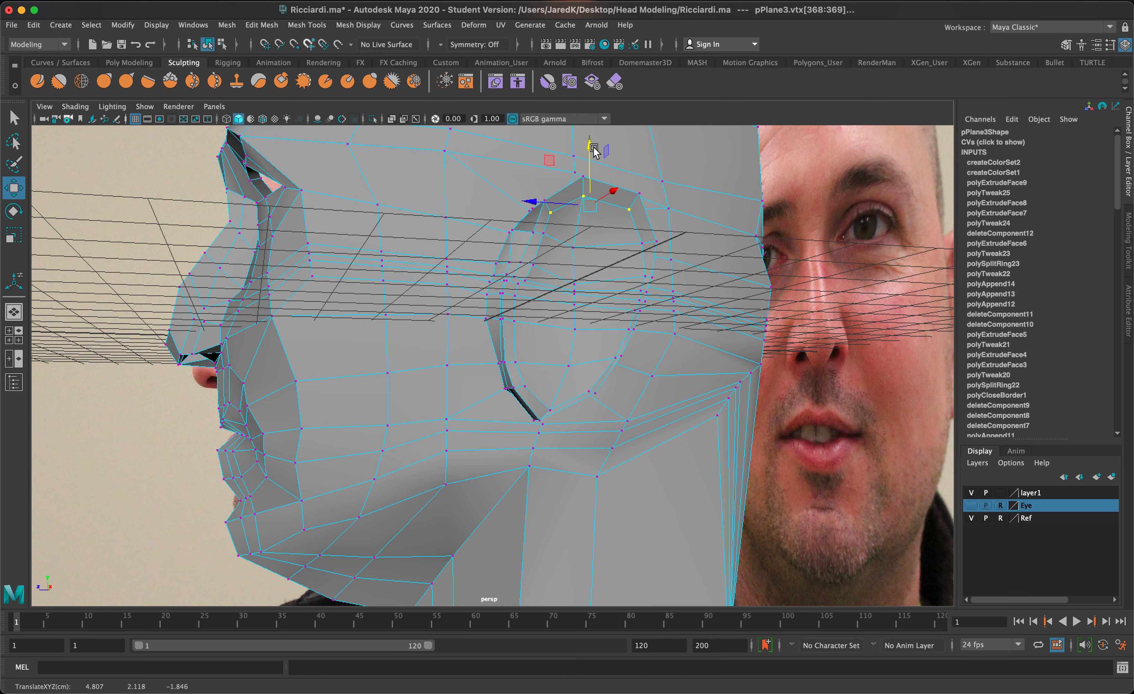
Shift individual vertices on the ear's upper rim sideways along X to even out its outer edge.
{"action": "left_click_drag", "start_coordinate": [594, 322], "coordinate": [652, 332], "text": "alt"}
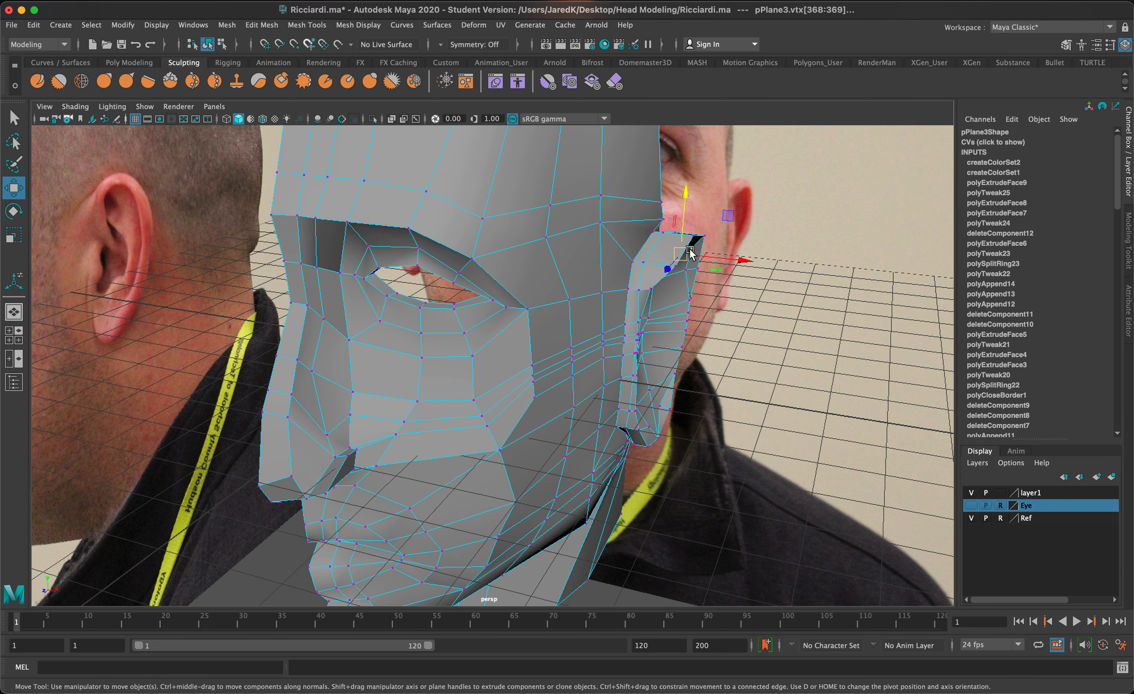
{"action": "left_click", "coordinate": [694, 237]}
{"action": "left_click_drag", "start_coordinate": [684, 251], "coordinate": [757, 238]}
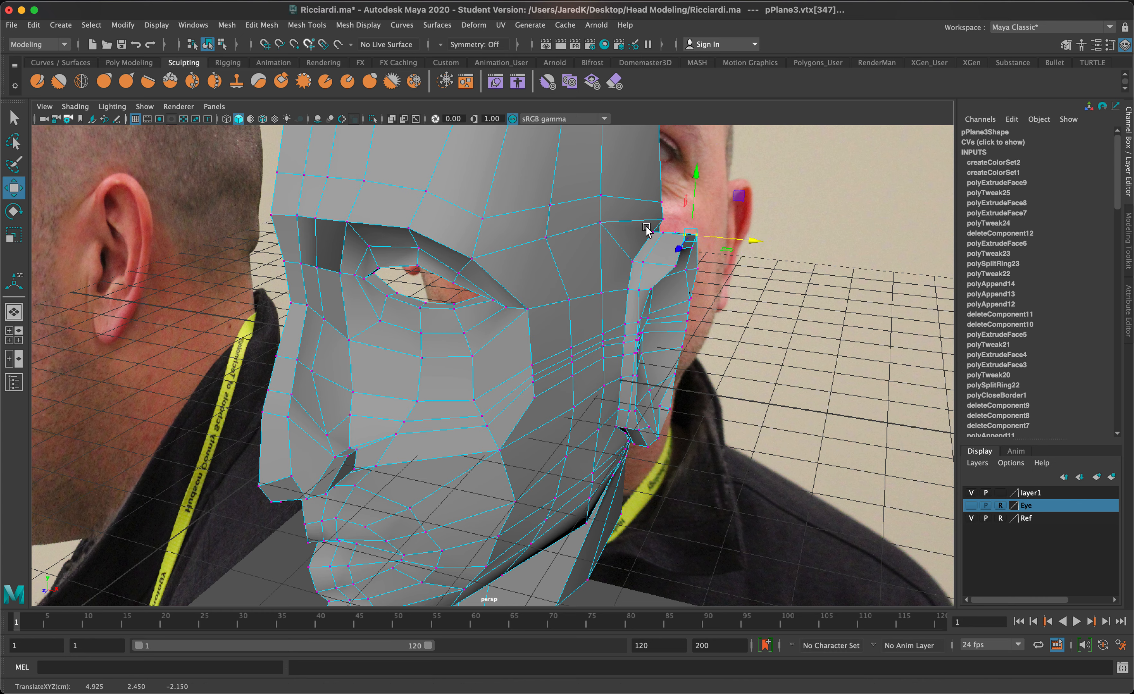
{"action": "left_click", "coordinate": [674, 269]}
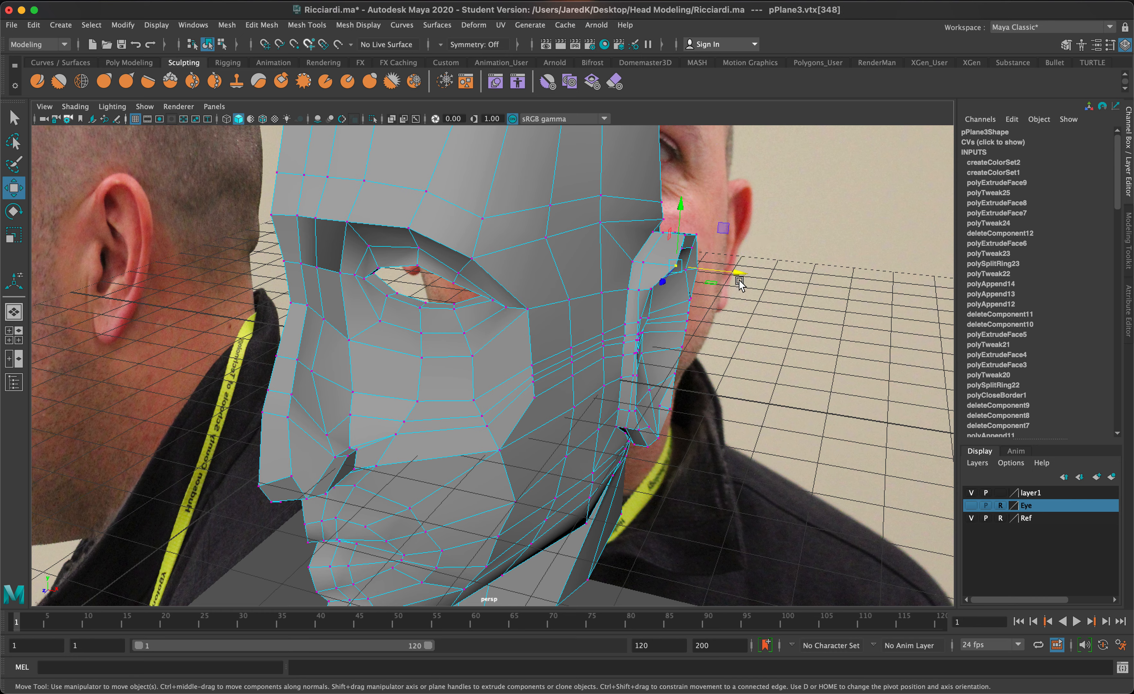
{"action": "left_click_drag", "start_coordinate": [739, 281], "coordinate": [759, 249]}
{"action": "left_click", "coordinate": [701, 237]}
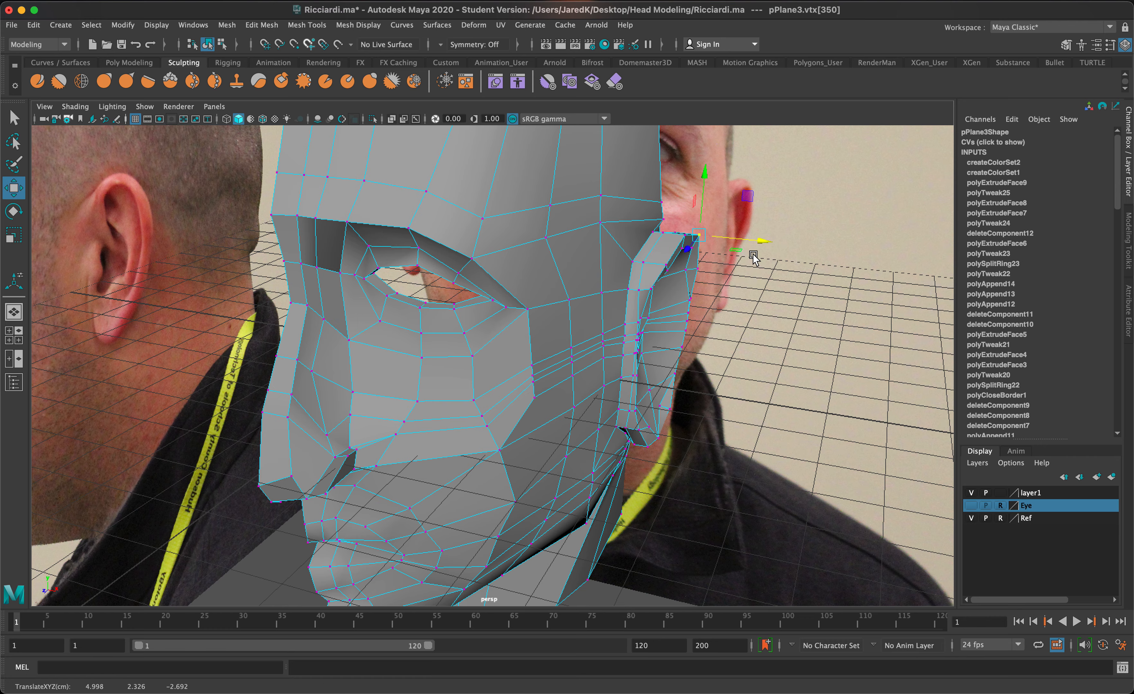
Move the column of cheek vertices below the cheekbone forward along Z toward the mouth.
{"action": "left_click_drag", "start_coordinate": [616, 324], "coordinate": [567, 314], "text": "alt"}
{"action": "left_click", "coordinate": [370, 392]}
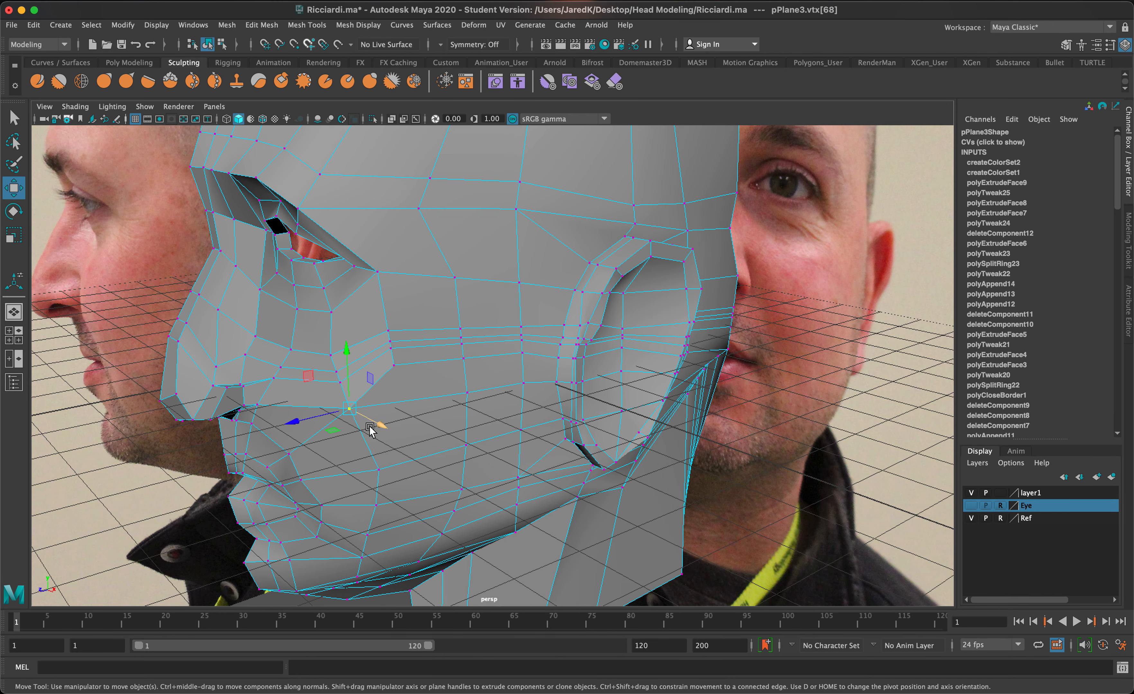
{"action": "left_click", "coordinate": [393, 465], "text": "shift"}
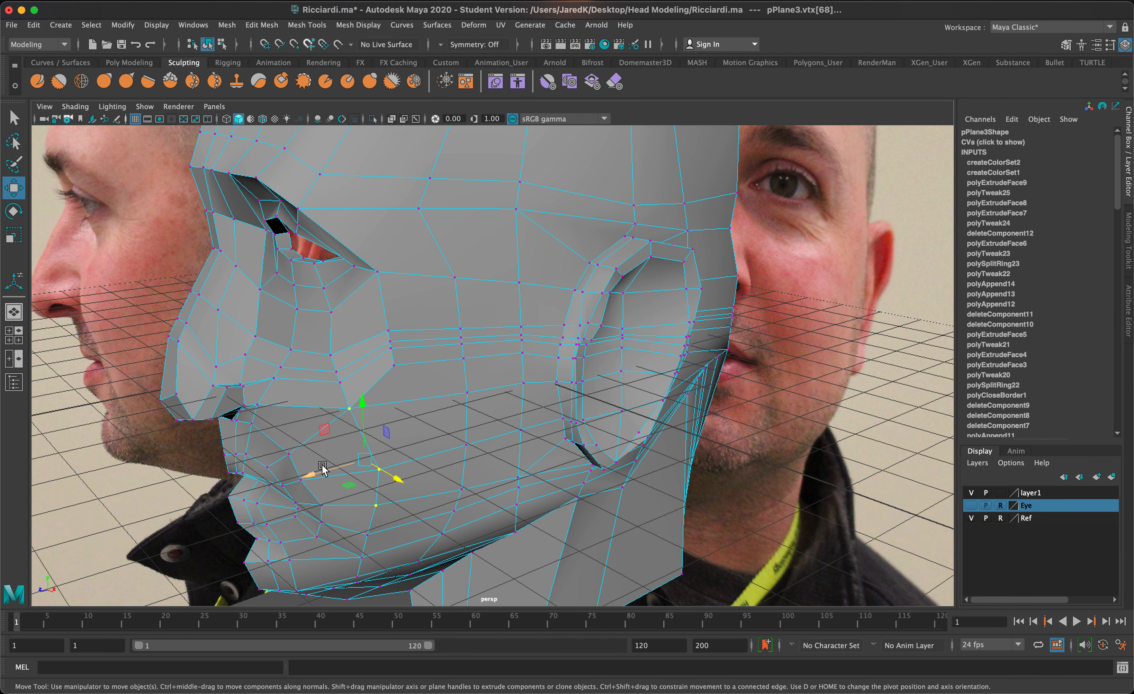
{"action": "mouse_move", "coordinate": [322, 467]}
{"action": "left_mouse_down"}
{"action": "mouse_move", "coordinate": [301, 476]}
{"action": "mouse_move", "coordinate": [315, 472]}
{"action": "left_mouse_up"}
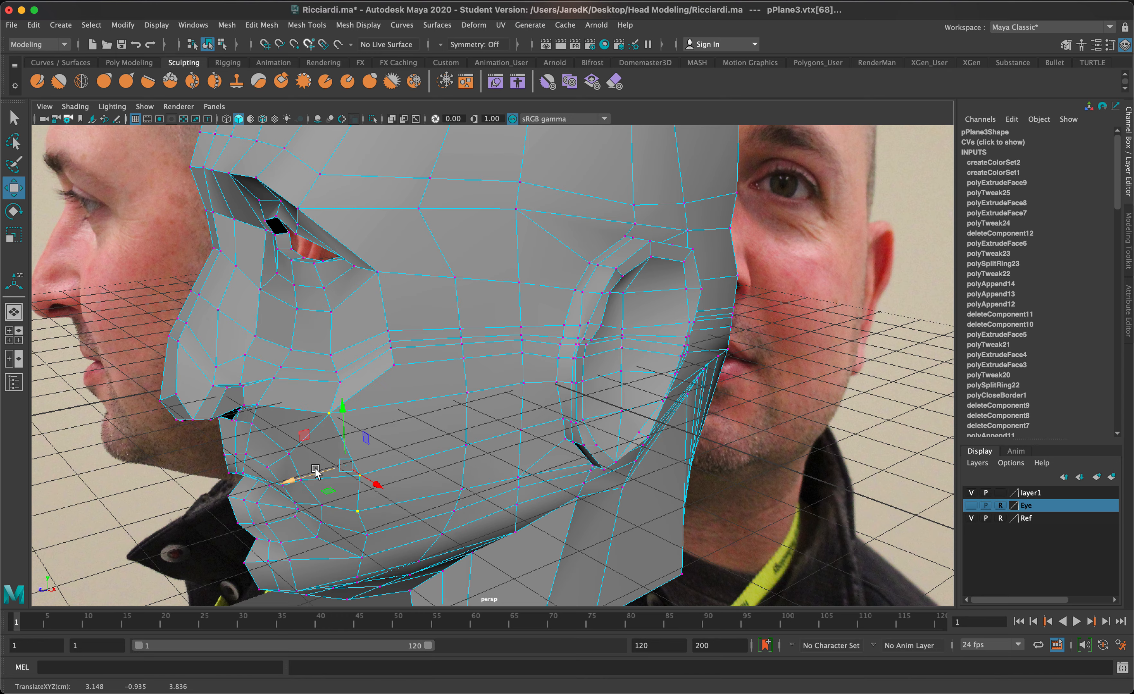
Reposition individual cheek vertices beside the mouth to refine the cheek's curvature, checking it in smooth preview.
{"action": "left_click_drag", "start_coordinate": [480, 381], "coordinate": [573, 380], "text": "alt"}
{"action": "left_click", "coordinate": [499, 385]}
{"action": "left_click", "coordinate": [557, 378]}
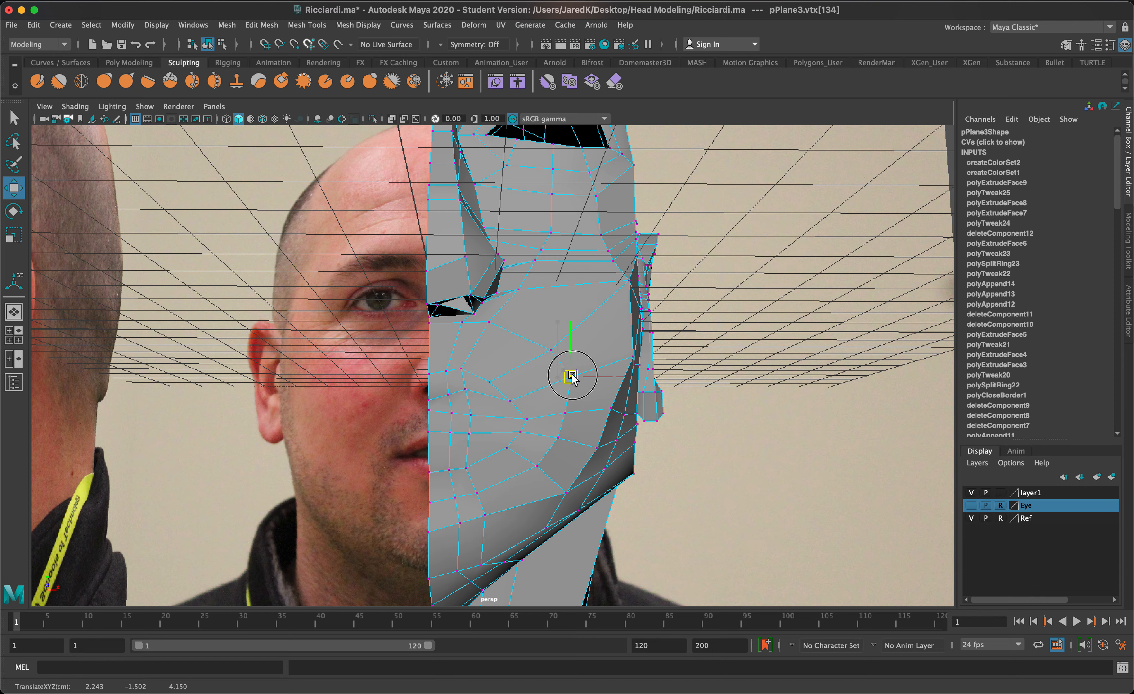
{"action": "key", "text": "3"}
{"action": "left_click_drag", "start_coordinate": [539, 303], "coordinate": [318, 432], "text": "alt"}
{"action": "left_click", "coordinate": [353, 416]}
{"action": "left_click", "coordinate": [392, 454]}
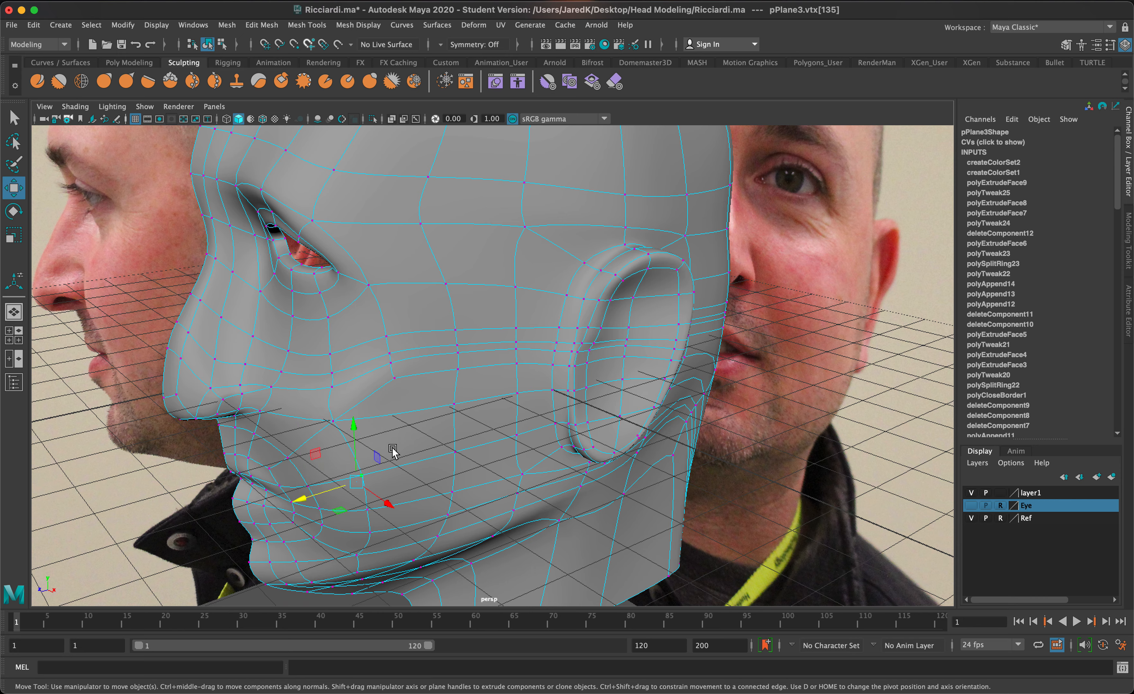
{"action": "left_click_drag", "start_coordinate": [307, 501], "coordinate": [306, 535]}
{"action": "left_click", "coordinate": [365, 509]}
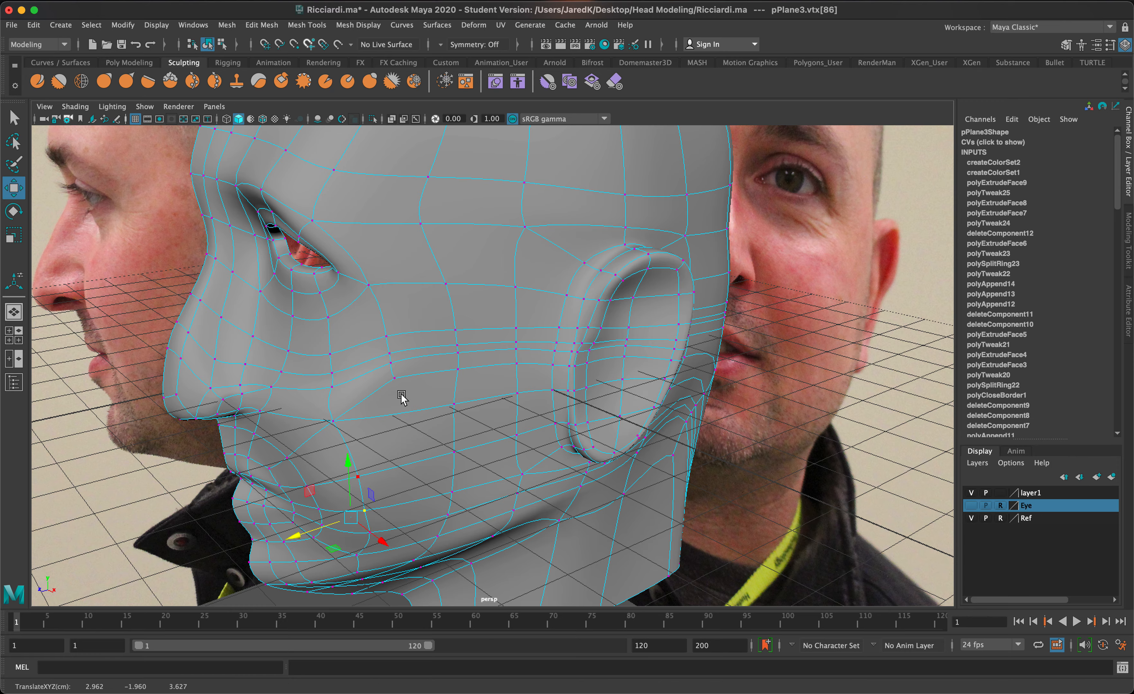
Select the border edge loop of the eye opening from inside the head and fill the hole.
{"action": "left_click_drag", "start_coordinate": [401, 397], "coordinate": [608, 372], "text": "alt"}
{"action": "right_click_drag", "start_coordinate": [683, 286], "coordinate": [449, 454], "text": "alt"}
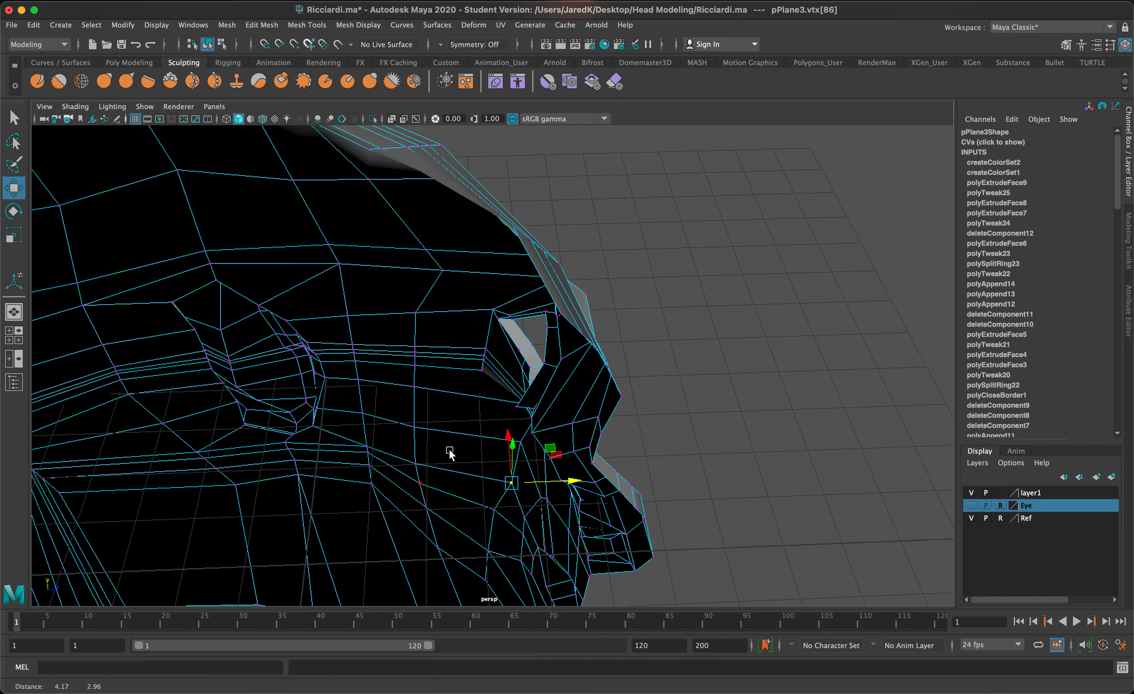
{"action": "left_click_drag", "start_coordinate": [449, 454], "coordinate": [526, 386], "text": "alt"}
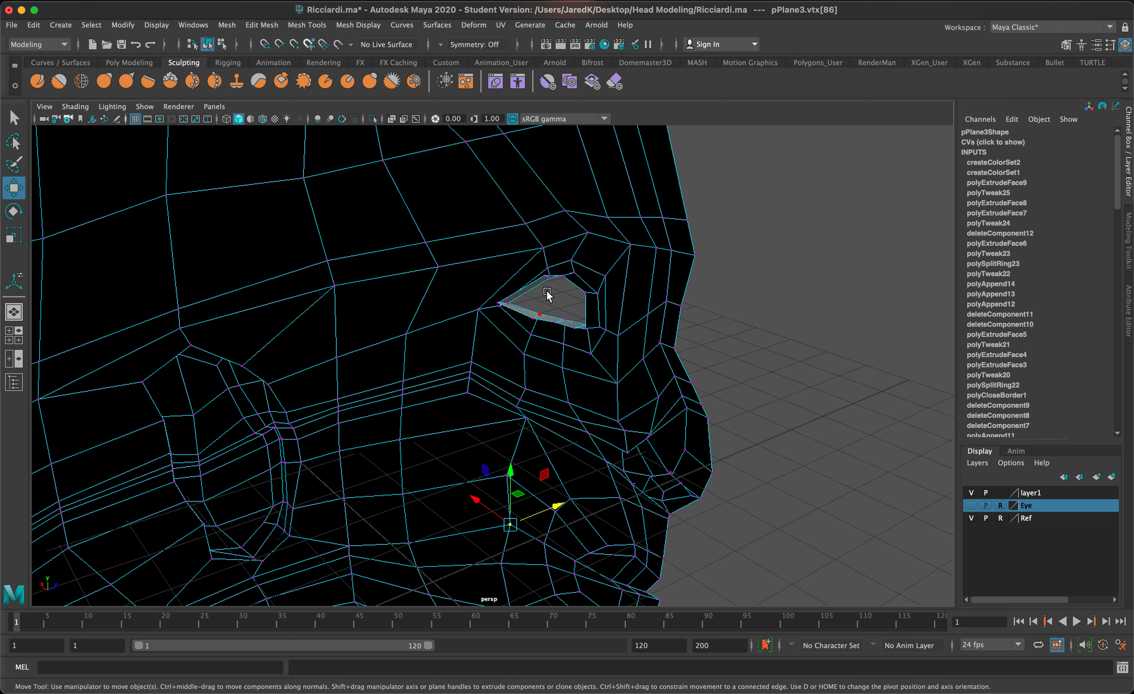
{"action": "right_click_drag", "start_coordinate": [547, 294], "coordinate": [550, 251]}
{"action": "double_click", "coordinate": [573, 286]}
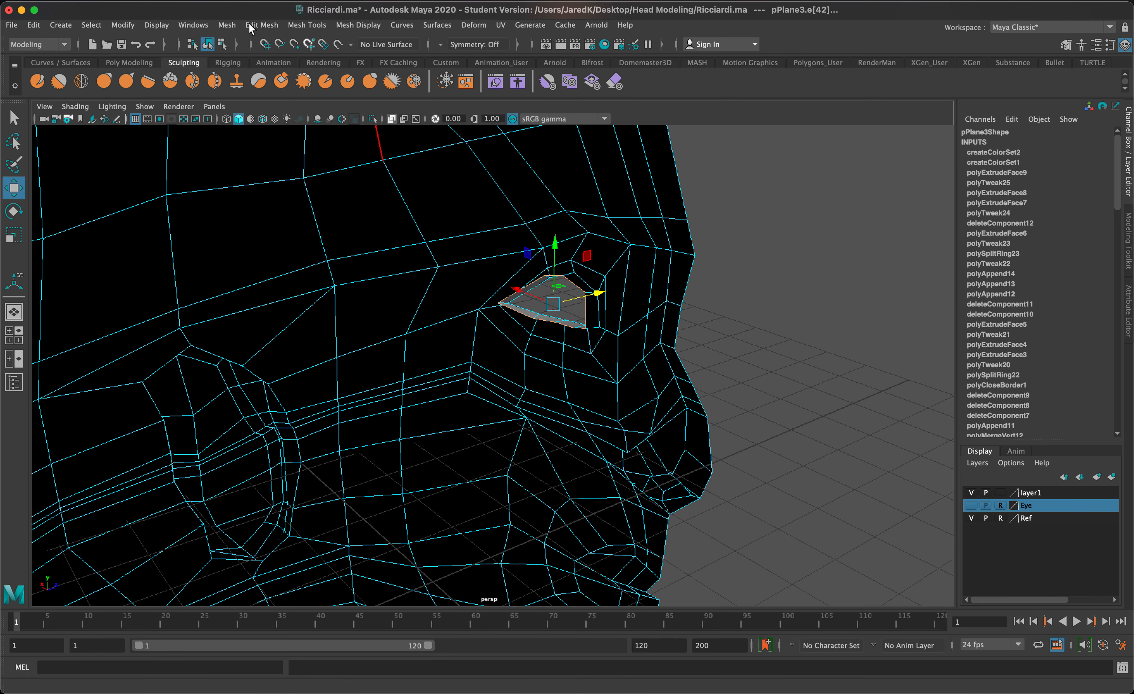
{"action": "left_click", "coordinate": [230, 28]}
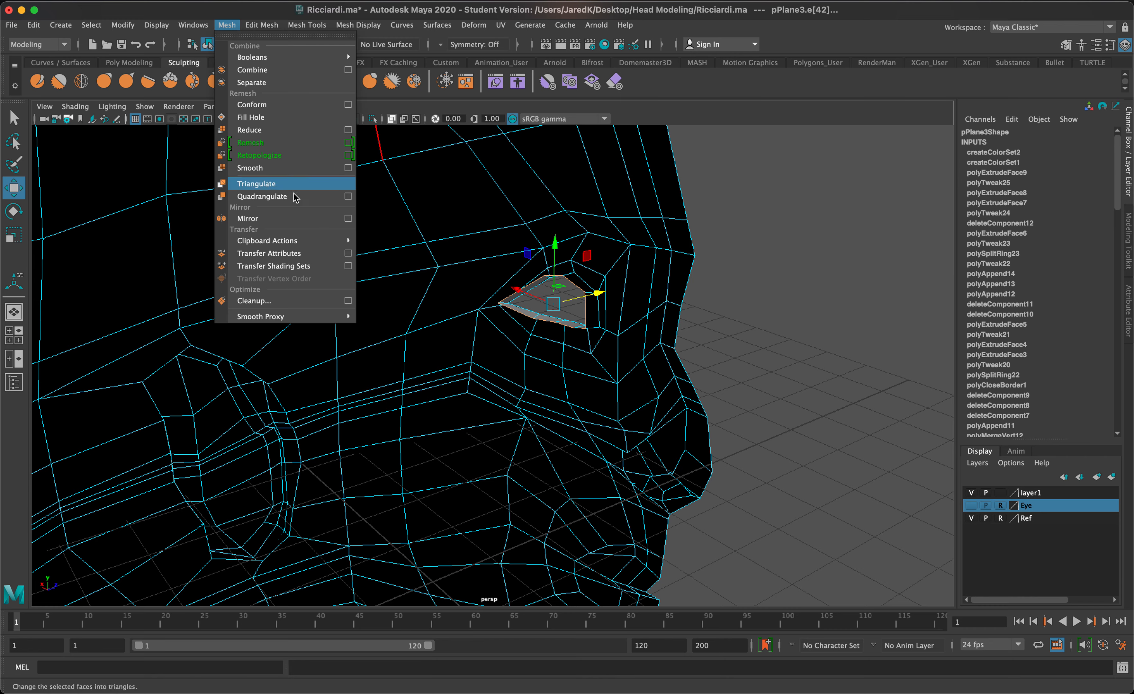
{"action": "left_click", "coordinate": [286, 117]}
Use Multi-Cut to add two edges across the filled eye face, running from the upper lid to the lower lid.
{"action": "key", "text": "q"}
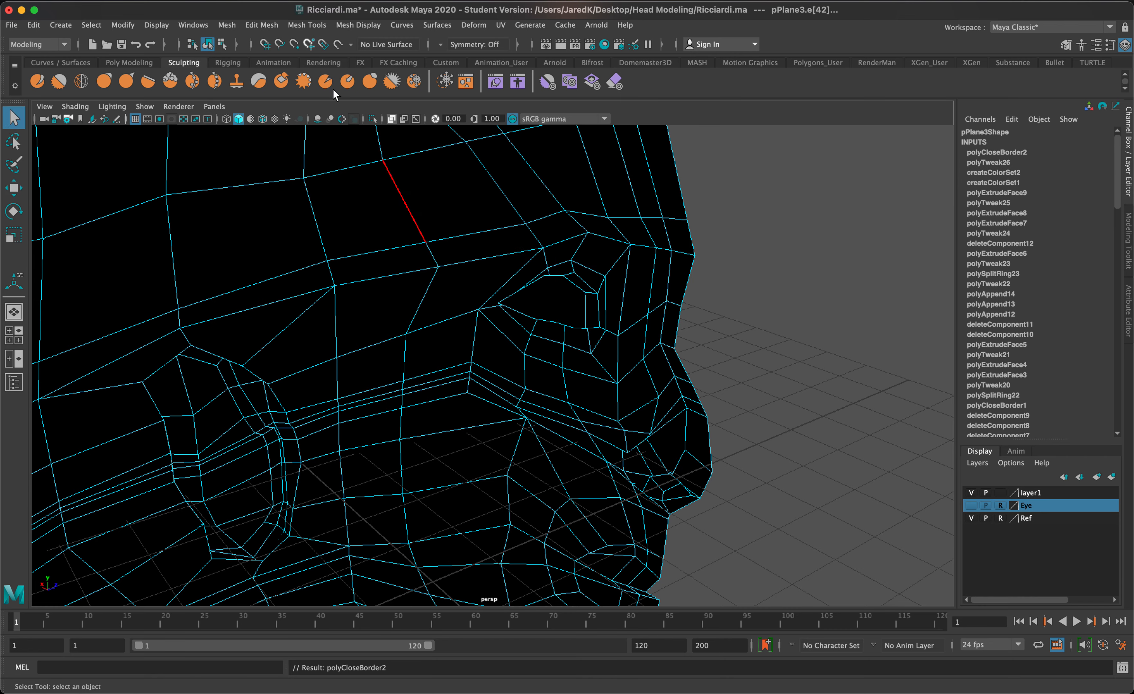
{"action": "left_click", "coordinate": [312, 26]}
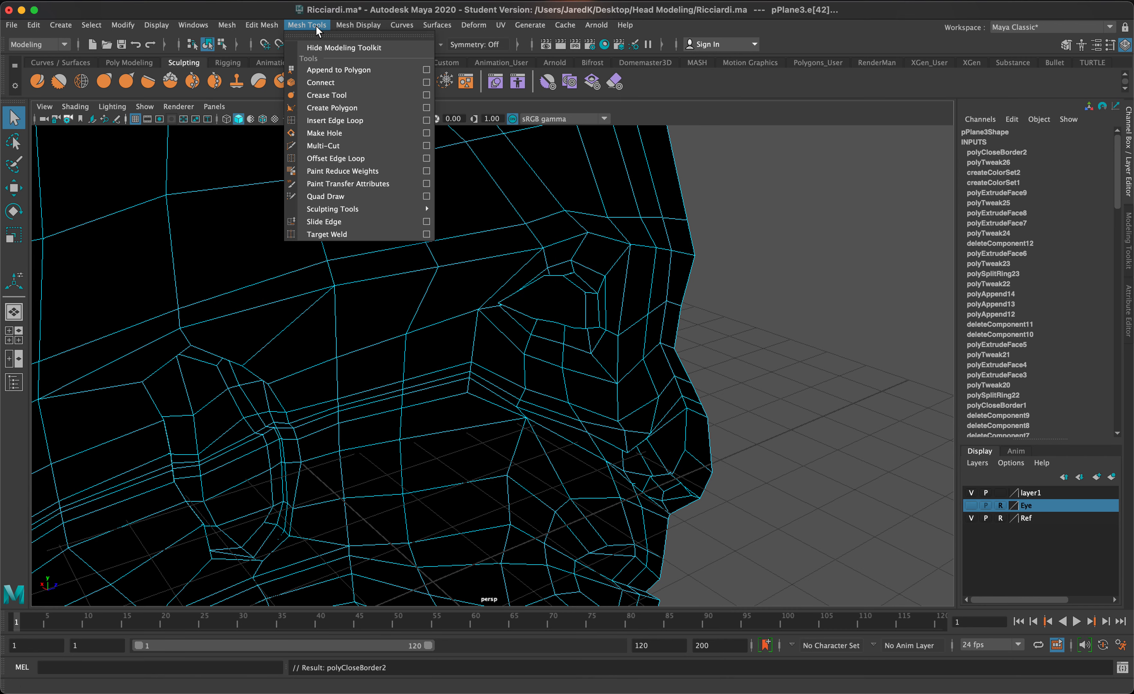
{"action": "left_click", "coordinate": [334, 147]}
{"action": "left_click", "coordinate": [563, 277]}
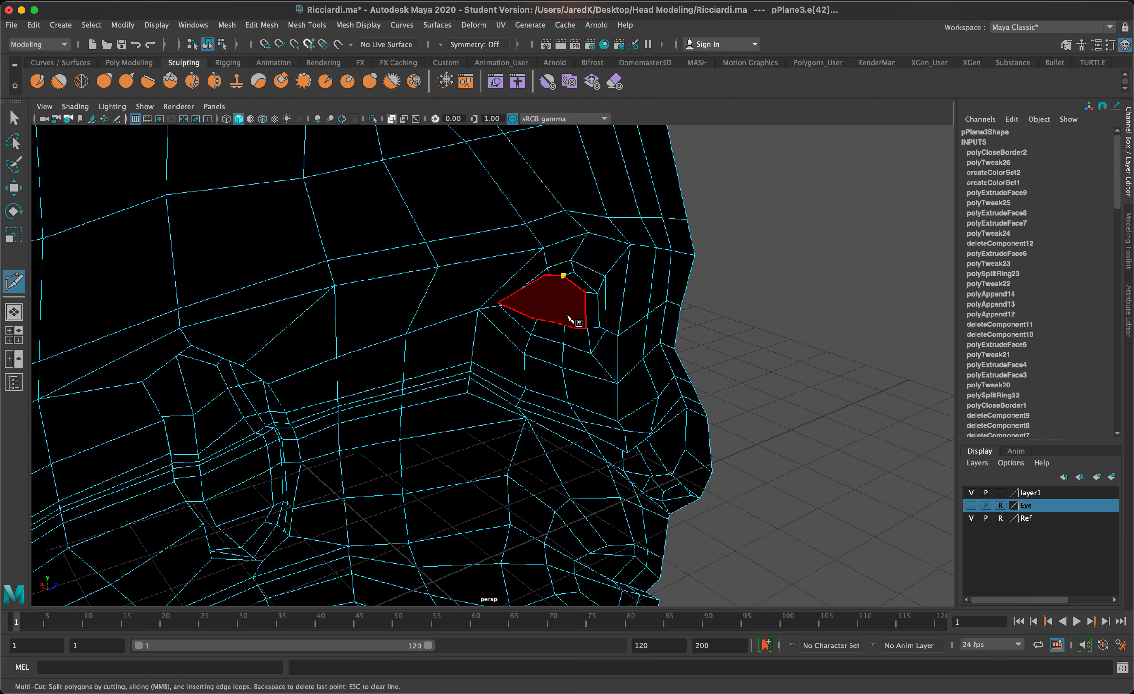
{"action": "left_click_drag", "start_coordinate": [573, 318], "coordinate": [573, 293], "text": "alt"}
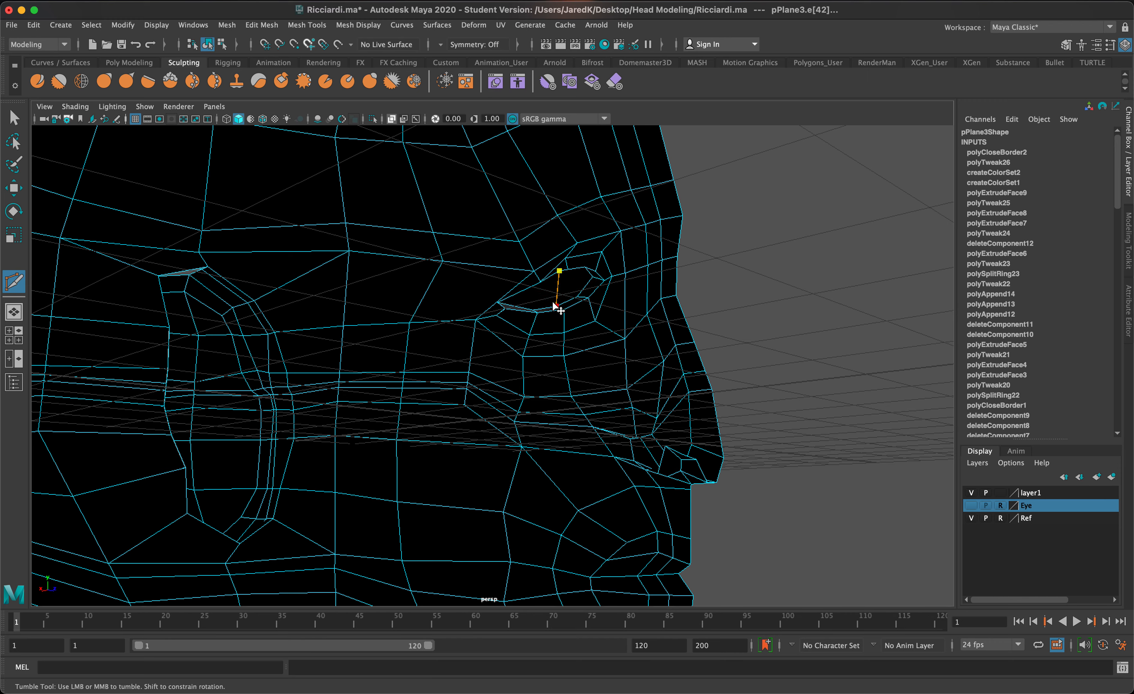
{"action": "left_click", "coordinate": [557, 307]}
{"action": "key", "text": "Return"}
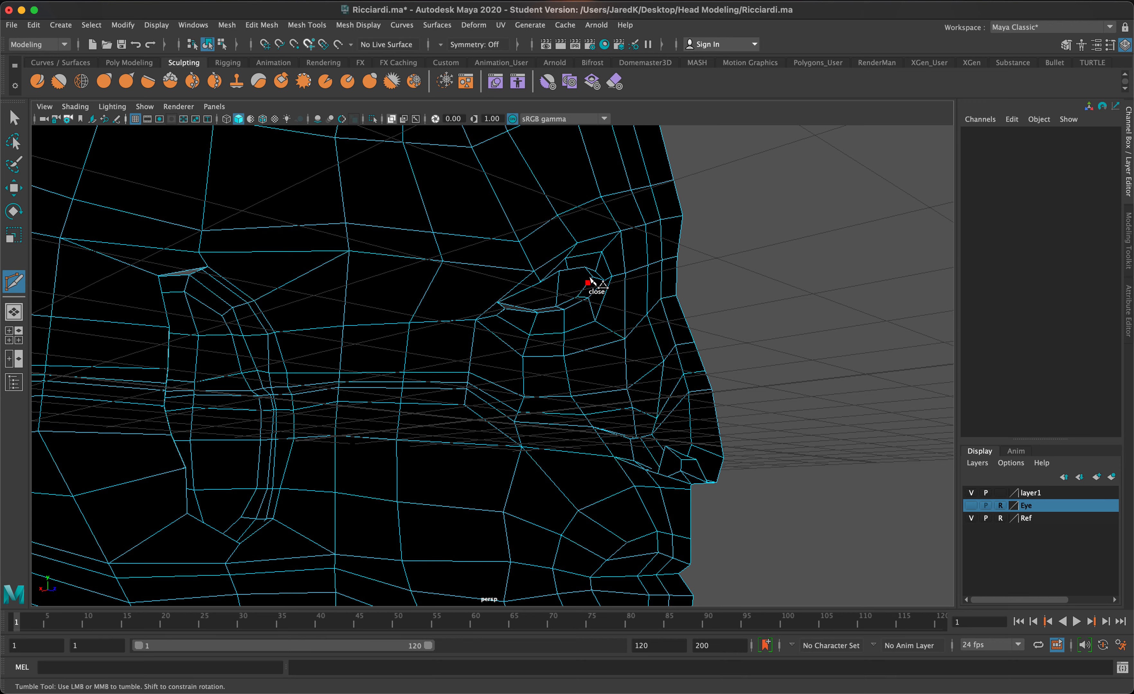
{"action": "left_click", "coordinate": [592, 278]}
Pull a vertex of the filled eye area forward along Z and preview the result smoothed before returning to the unsmoothed mesh.
{"action": "mouse_move", "coordinate": [654, 305]}
{"action": "left_mouse_down", "text": "alt"}
{"action": "mouse_move", "coordinate": [664, 312]}
{"action": "mouse_move", "coordinate": [468, 338]}
{"action": "mouse_move", "coordinate": [519, 354]}
{"action": "mouse_move", "coordinate": [499, 346]}
{"action": "left_mouse_up", "text": "alt"}
{"action": "key", "text": "q"}
{"action": "right_click_drag", "start_coordinate": [471, 327], "coordinate": [440, 322]}
{"action": "left_click", "coordinate": [462, 315]}
{"action": "key", "text": "w"}
{"action": "left_click_drag", "start_coordinate": [469, 328], "coordinate": [481, 340]}
{"action": "key", "text": "3"}
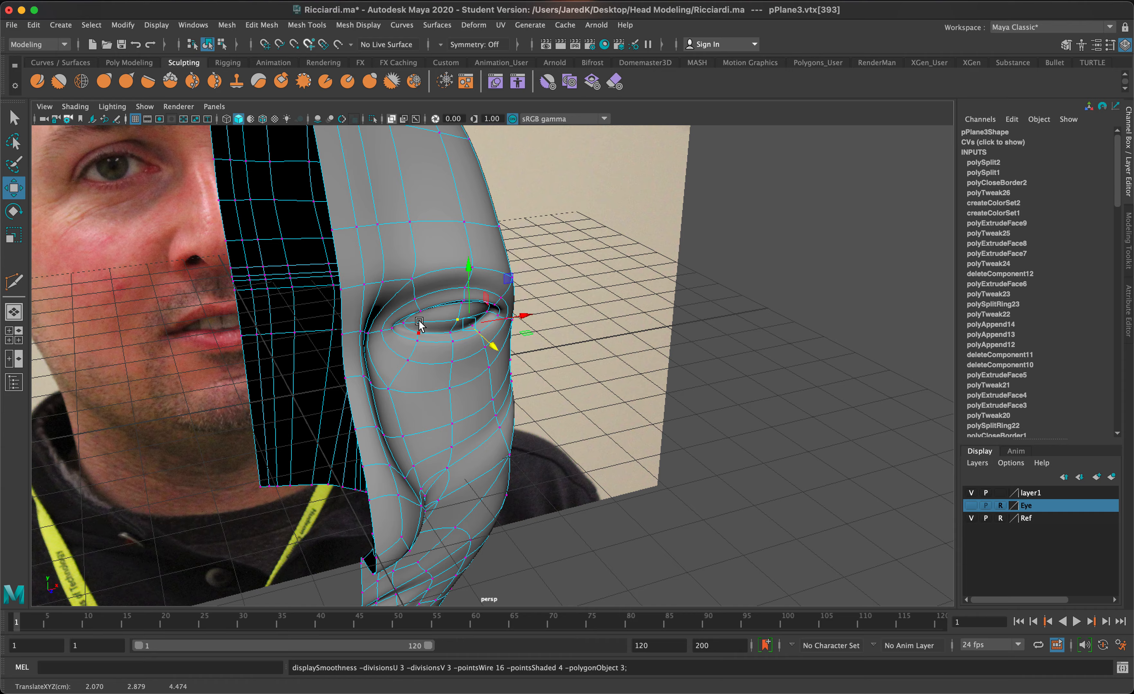
{"action": "key", "text": "1"}
{"action": "left_click_drag", "start_coordinate": [477, 345], "coordinate": [490, 275], "text": "alt"}
{"action": "left_click_drag", "start_coordinate": [529, 238], "coordinate": [499, 240], "text": "alt"}
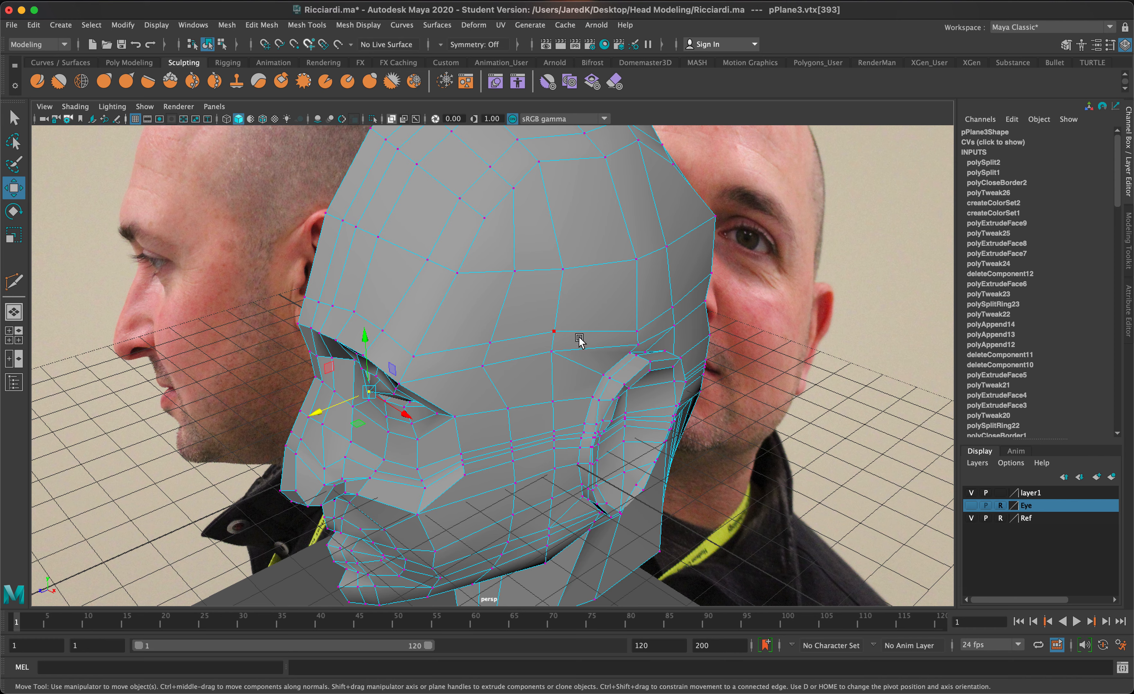
Relax the surface of the skull and ear area with the Smooth sculpting tool, displaying the mesh in smooth preview.
{"action": "left_click", "coordinate": [84, 59]}
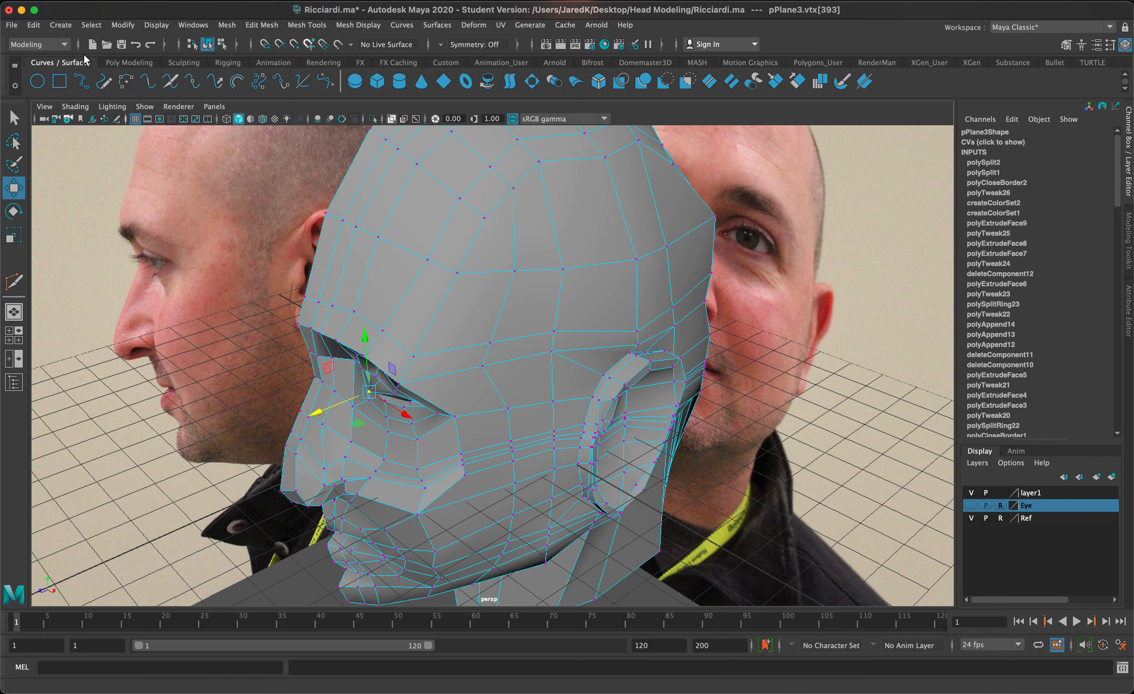
{"action": "left_click", "coordinate": [180, 63]}
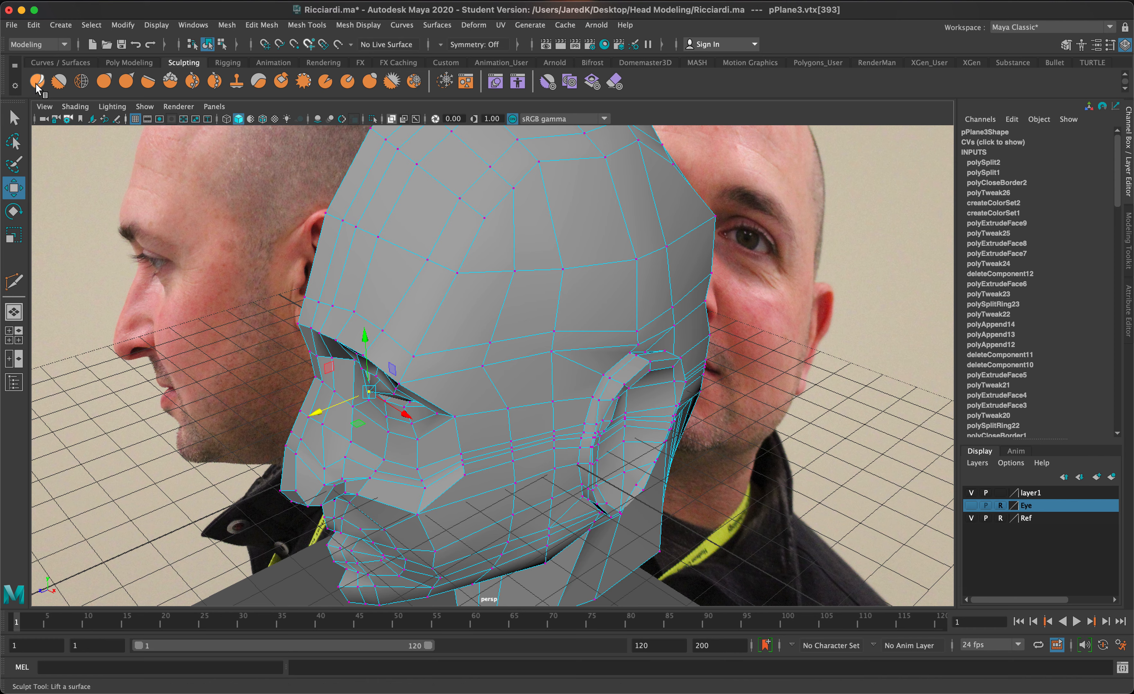
{"action": "left_click", "coordinate": [59, 81]}
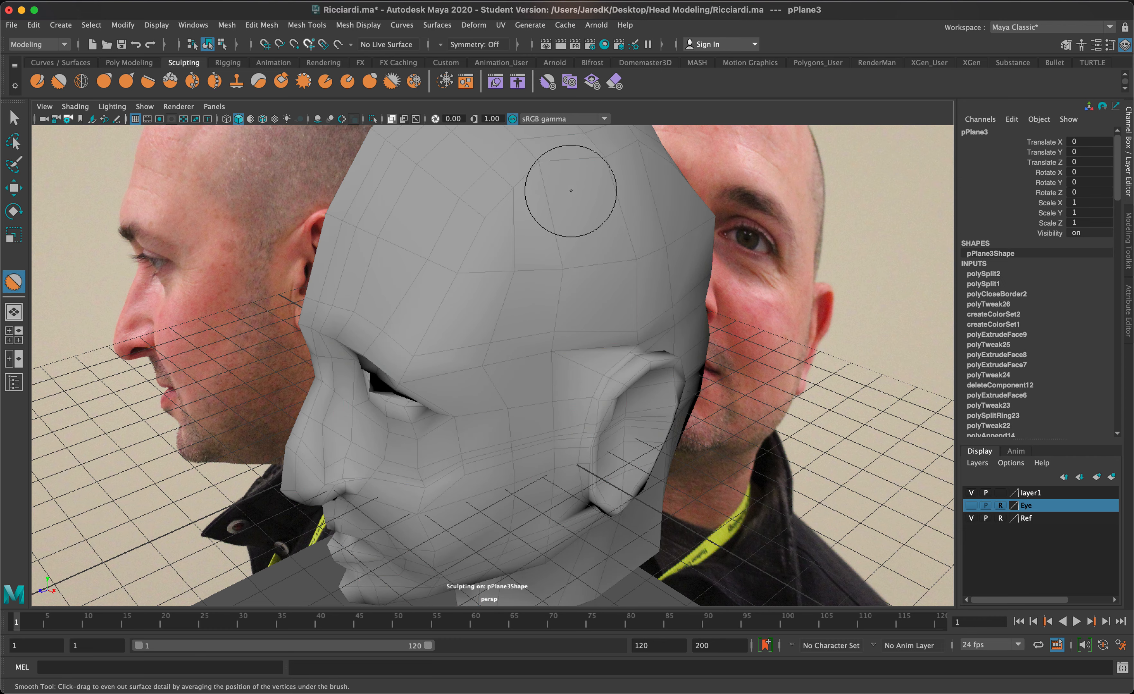
{"action": "left_click_drag", "start_coordinate": [696, 232], "coordinate": [659, 223], "text": "alt"}
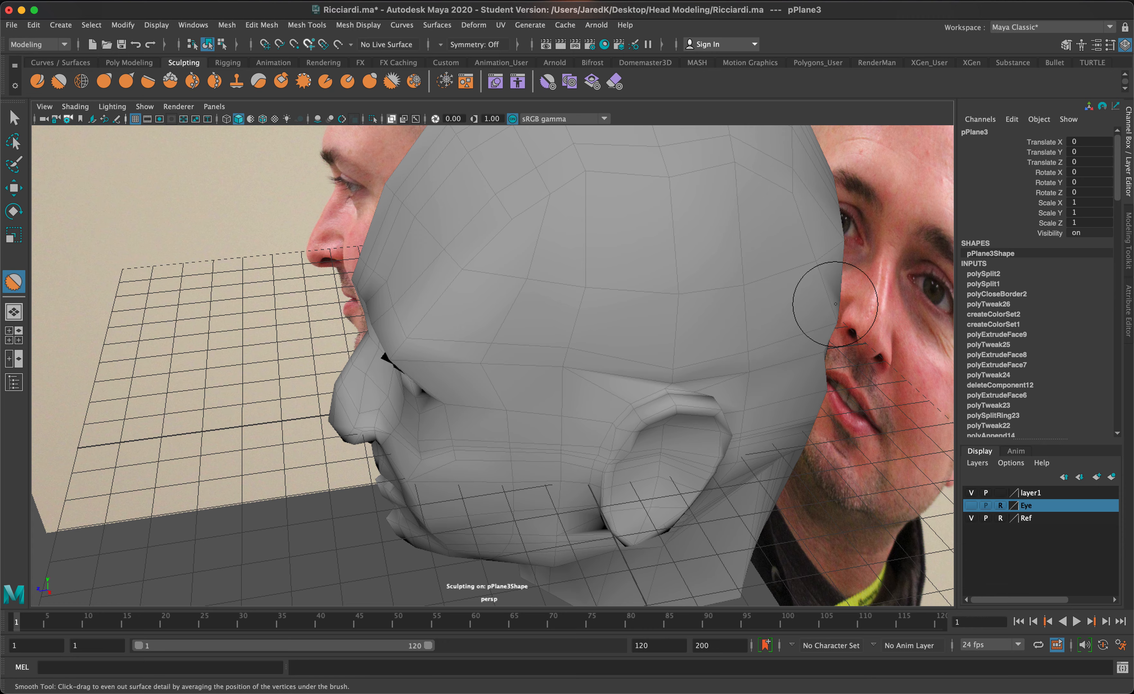
{"action": "key", "text": "3"}
{"action": "left_click_drag", "start_coordinate": [824, 285], "coordinate": [636, 367], "text": "alt"}
{"action": "middle_click_drag", "start_coordinate": [636, 367], "coordinate": [686, 269], "text": "alt"}
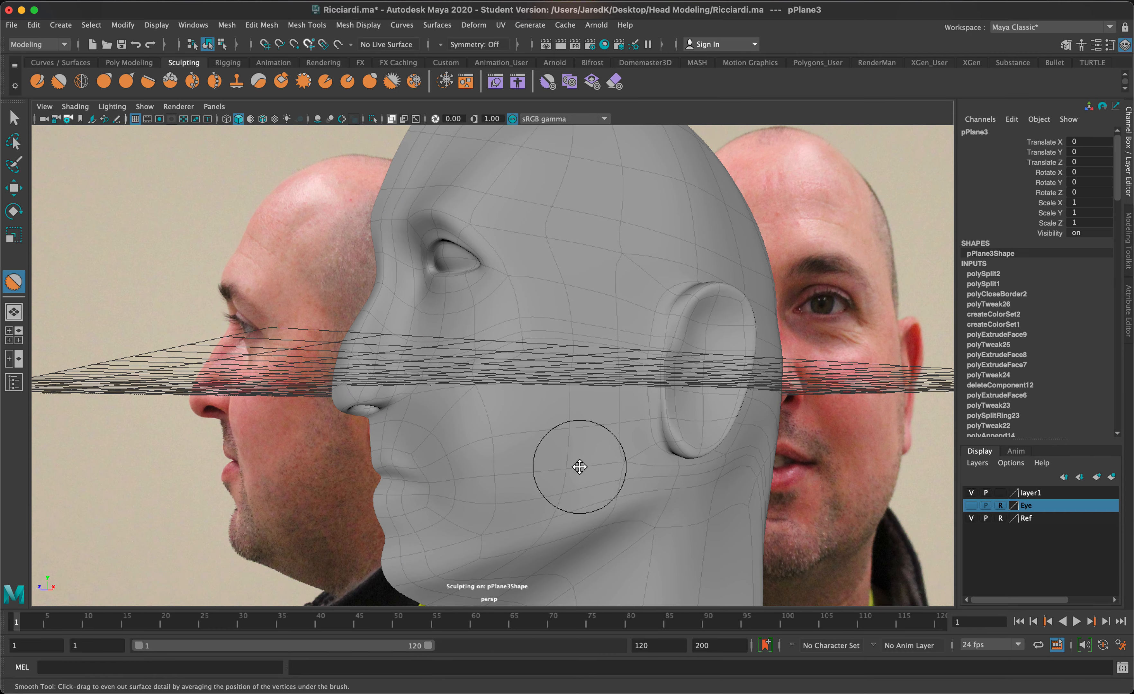
Even out the jaw, cheek and neck surfaces with the Smooth sculpting tool.
{"action": "middle_click_drag", "start_coordinate": [579, 467], "coordinate": [546, 239], "text": "alt"}
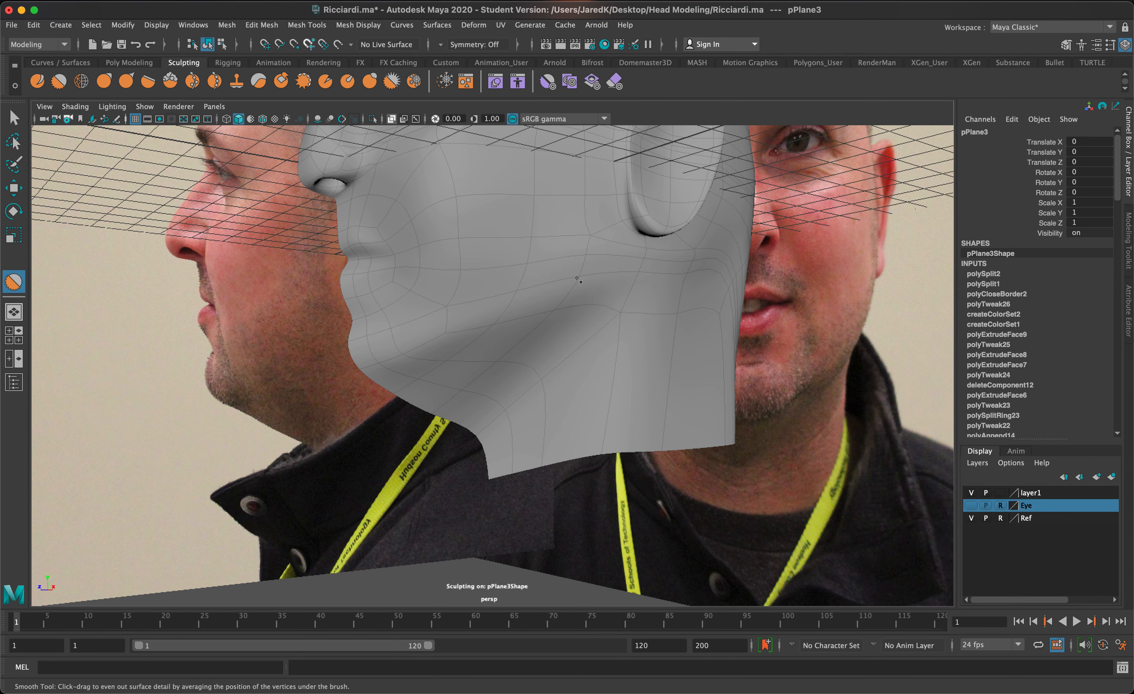
{"action": "left_click_drag", "start_coordinate": [582, 284], "coordinate": [525, 303], "text": "alt"}
{"action": "middle_click_drag", "start_coordinate": [620, 271], "coordinate": [426, 358], "text": "alt"}
{"action": "left_click_drag", "start_coordinate": [426, 358], "coordinate": [503, 252], "text": "alt"}
{"action": "left_click_drag", "start_coordinate": [422, 288], "coordinate": [463, 258], "text": "alt"}
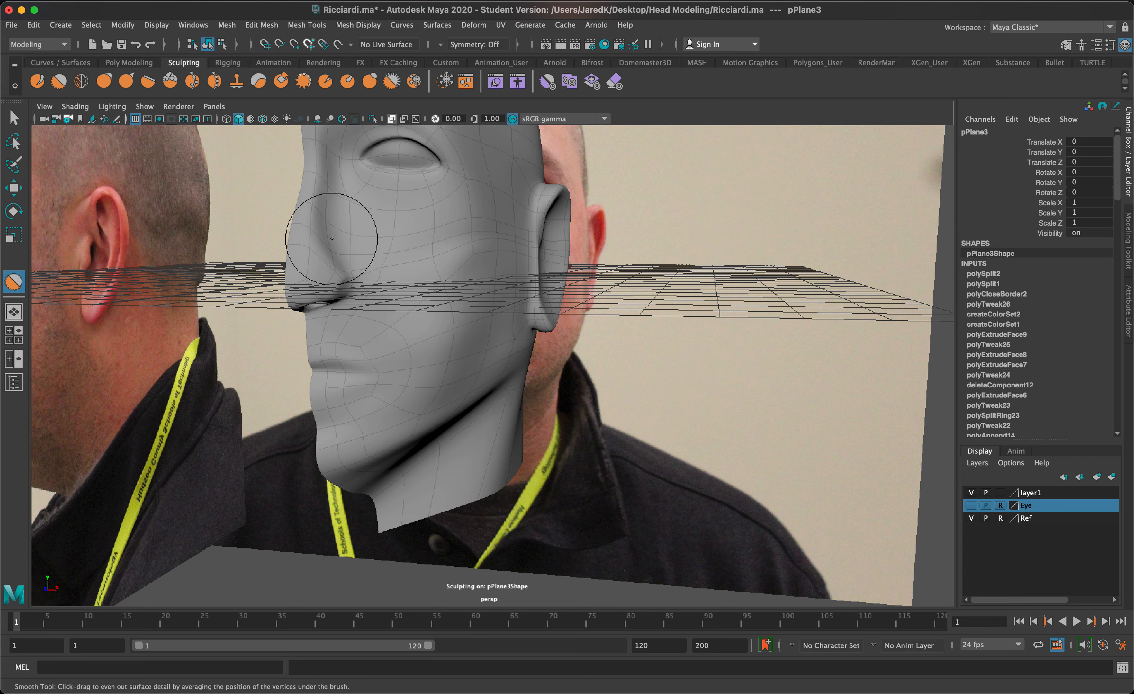
Return the half head to unsmoothed display, leave the sculpting tool and open the Mirror options for it.
{"action": "key", "text": "q"}
{"action": "key", "text": "1"}
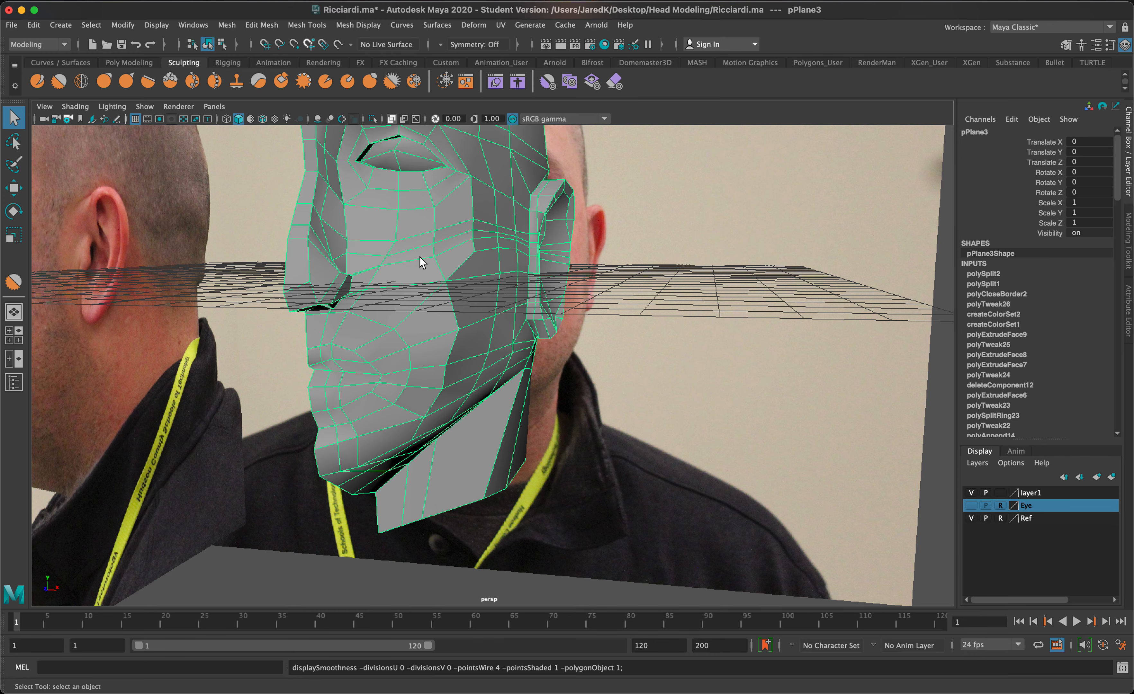
{"action": "key", "text": "f"}
{"action": "left_click_drag", "start_coordinate": [457, 265], "coordinate": [480, 259], "text": "alt"}
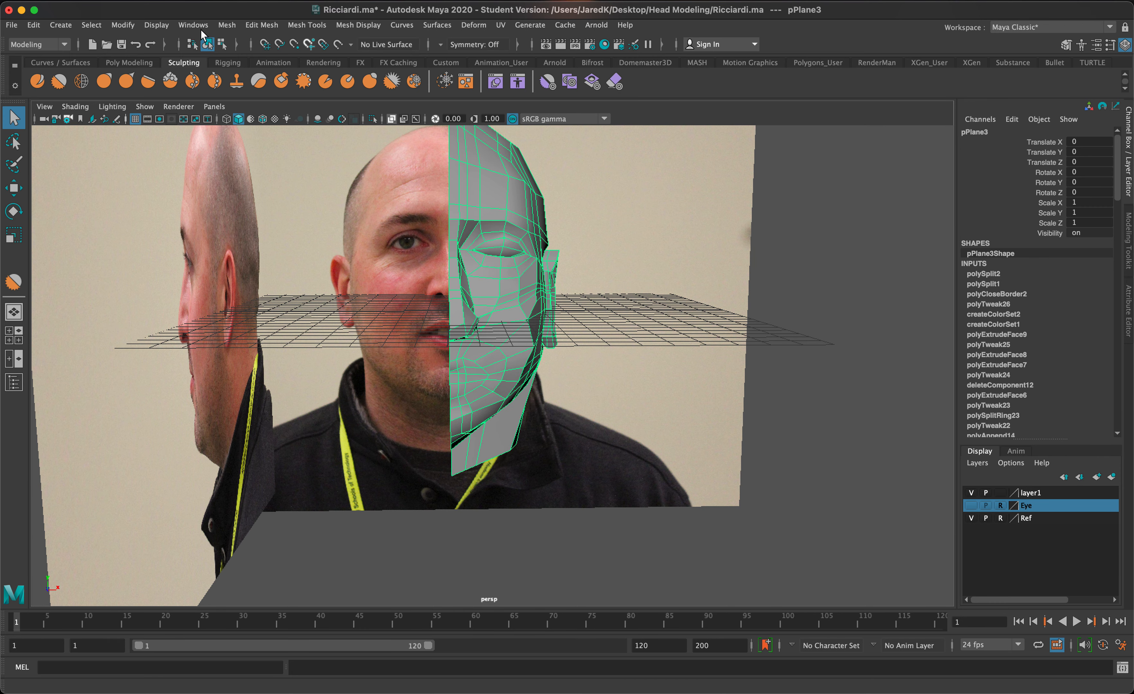
{"action": "left_click", "coordinate": [227, 25]}
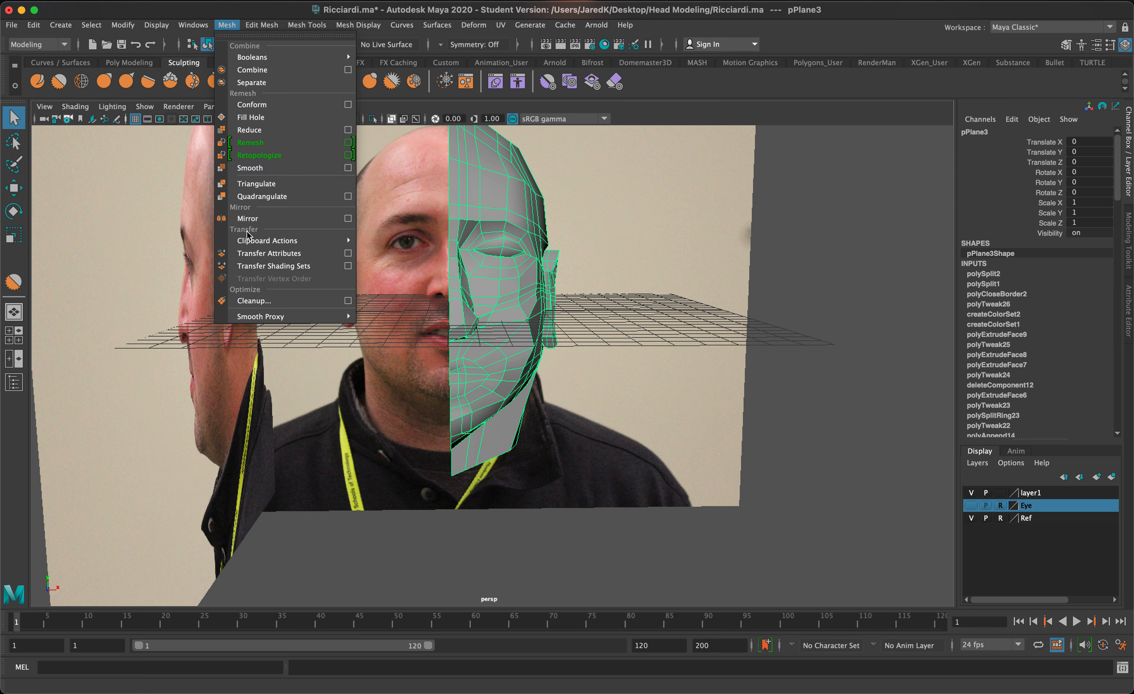
{"action": "left_click", "coordinate": [348, 218]}
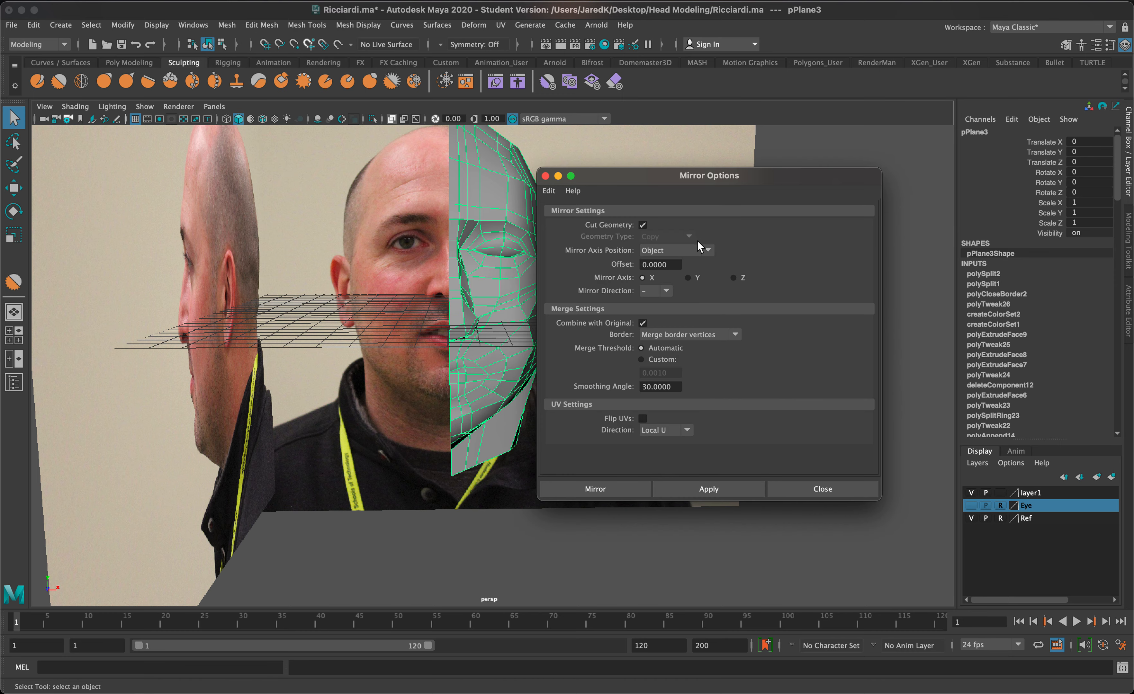
{"action": "left_click_drag", "start_coordinate": [633, 183], "coordinate": [680, 154]}
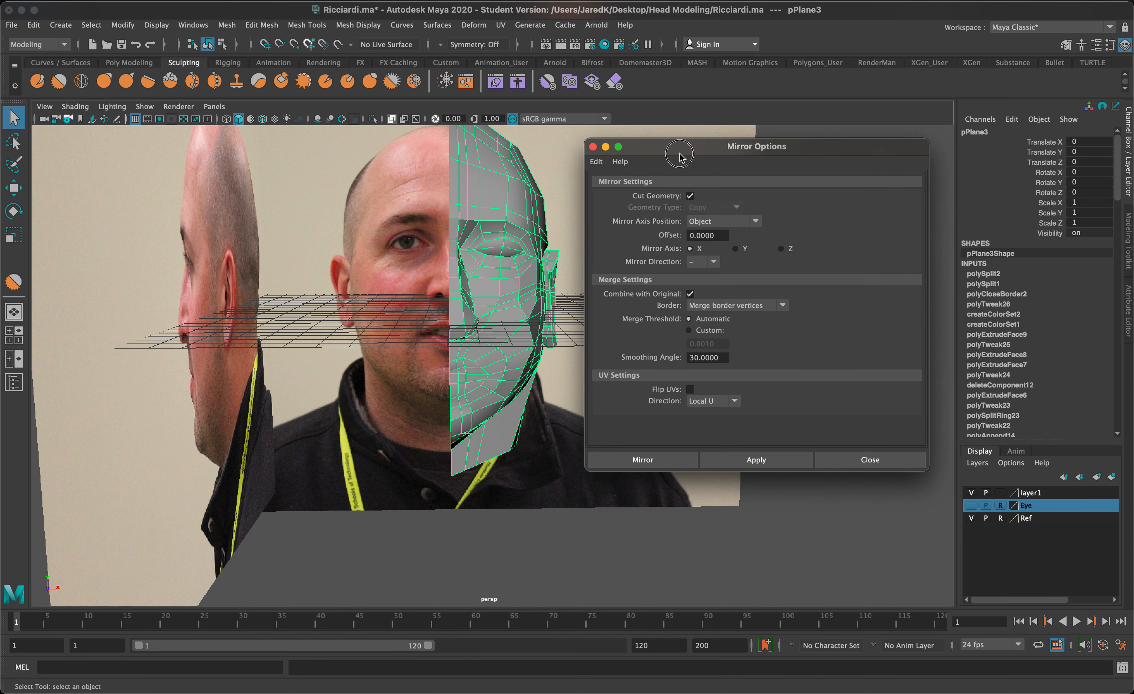
Mirror the half head along X with the World axis position, using Merge border vertices.
{"action": "left_click", "coordinate": [709, 223]}
{"action": "left_click", "coordinate": [715, 260]}
{"action": "left_click", "coordinate": [735, 304]}
{"action": "left_click", "coordinate": [735, 305]}
{"action": "left_click", "coordinate": [723, 462]}
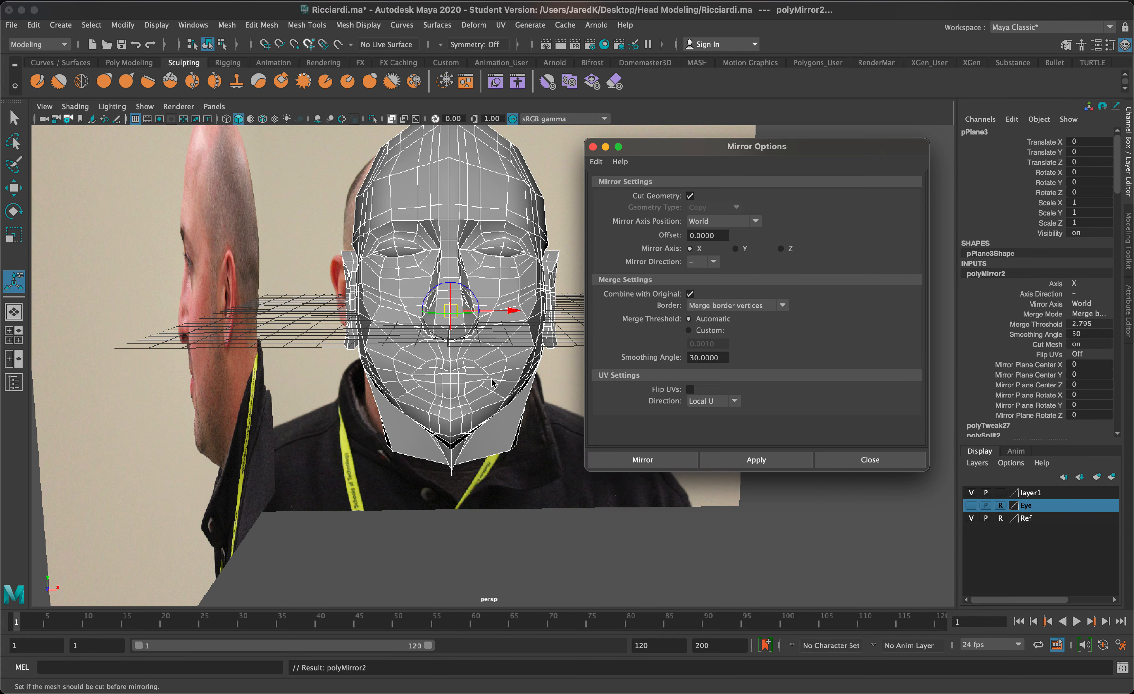
Undo the accidental shift of the mirror plane and examine the underside of the neck.
{"action": "left_click_drag", "start_coordinate": [493, 382], "coordinate": [485, 255], "text": "alt"}
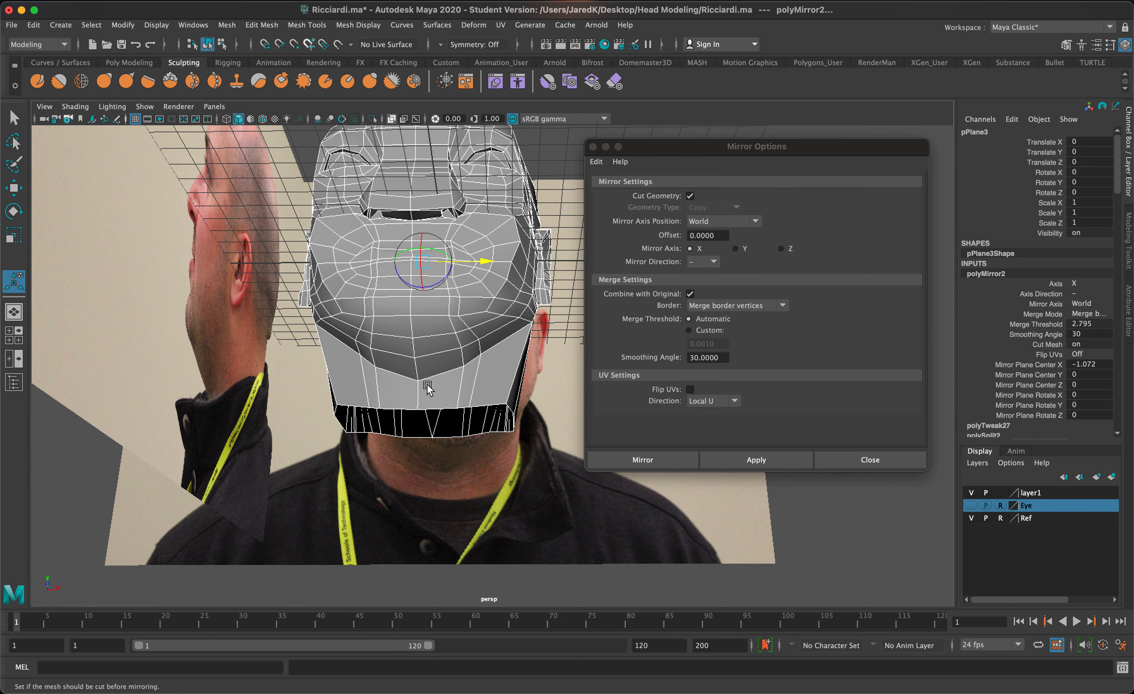
{"action": "key", "text": "super+z"}
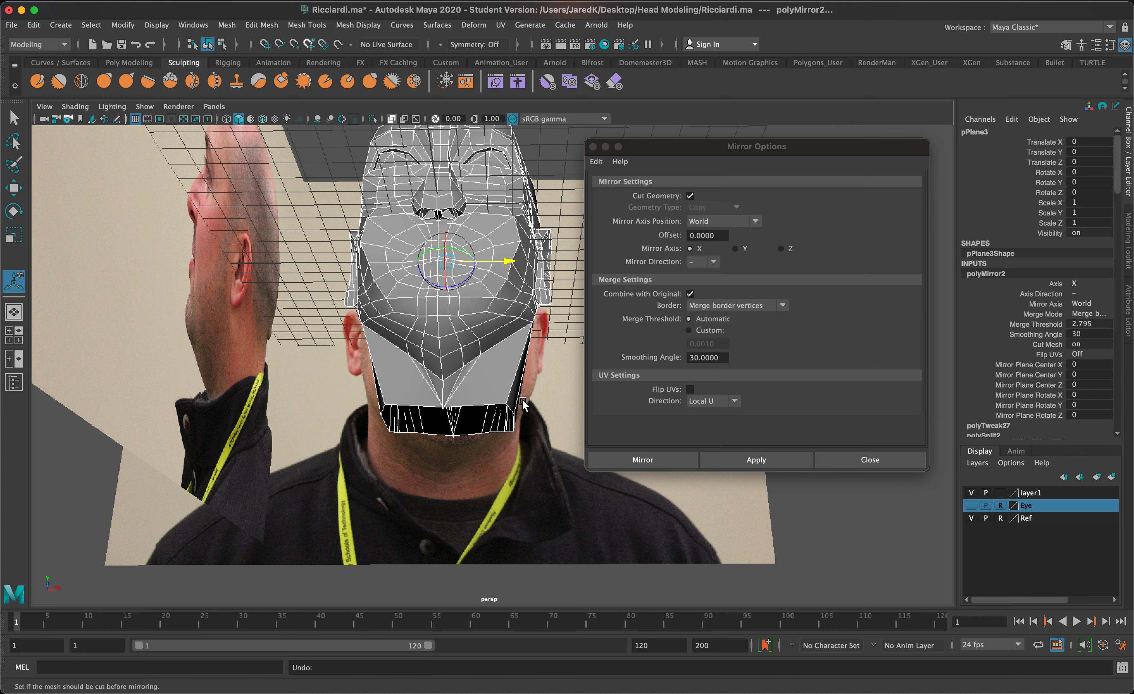
{"action": "scroll", "coordinate": [514, 403], "scroll_direction": "up", "scroll_amount": 6}
{"action": "left_click_drag", "start_coordinate": [513, 403], "coordinate": [568, 361], "text": "alt"}
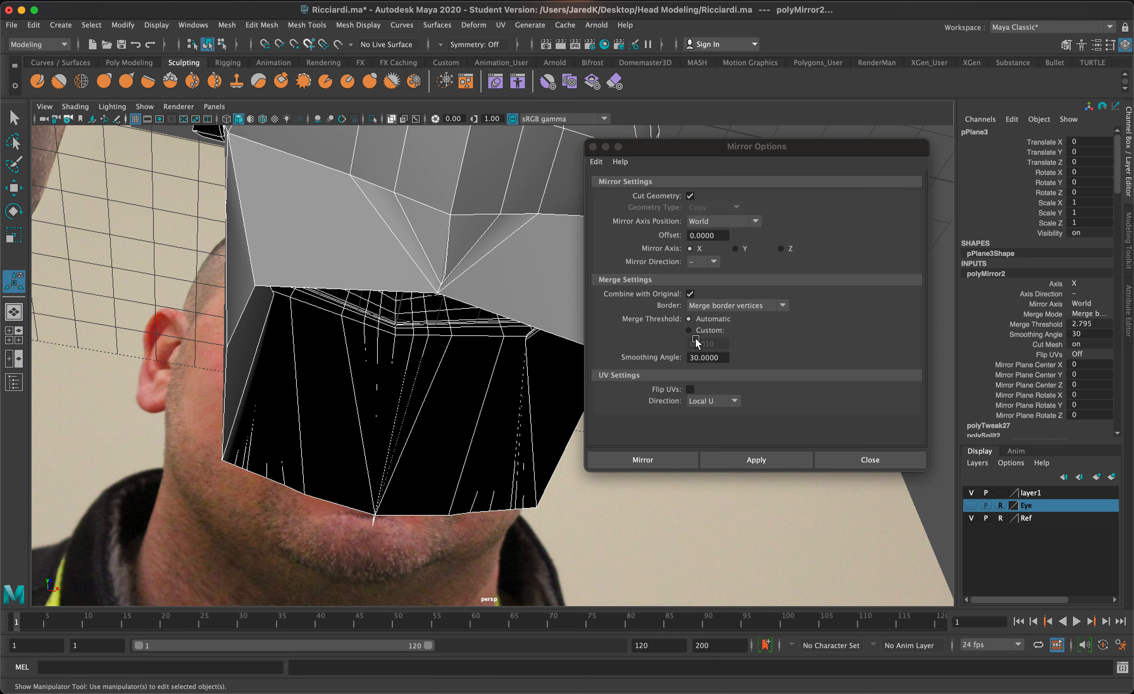
Set the mirror border option to Do not merge borders, undo the previous mirrors and mirror the half head along World X again.
{"action": "left_click", "coordinate": [705, 310]}
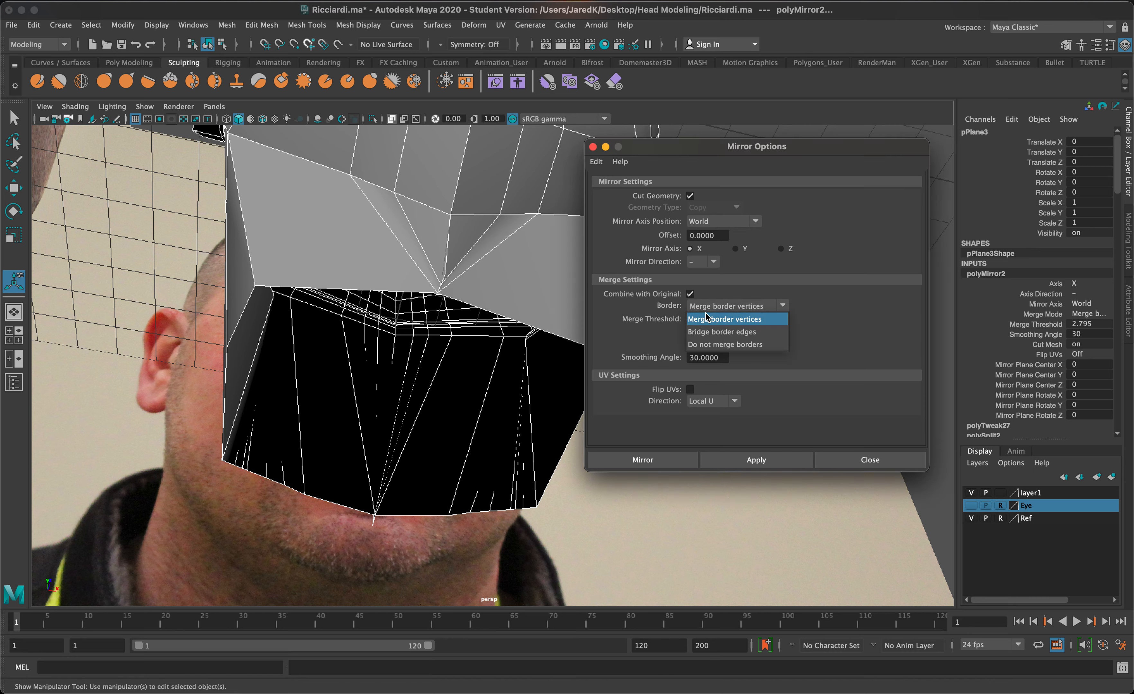
{"action": "left_click", "coordinate": [703, 340]}
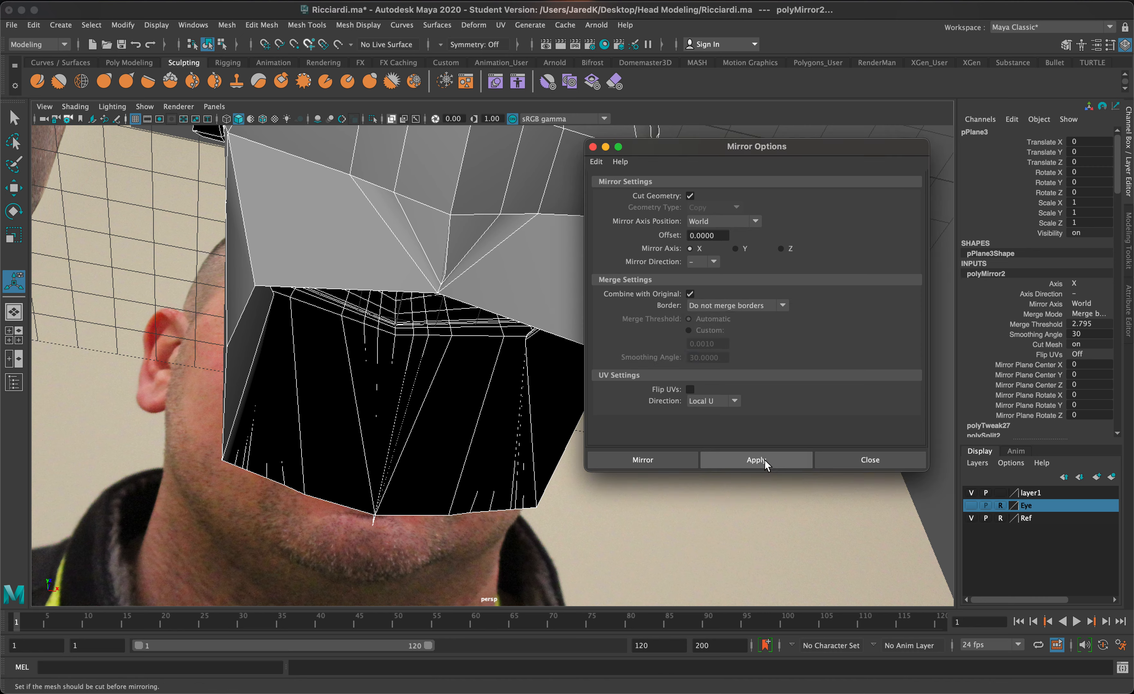
{"action": "left_click", "coordinate": [746, 459]}
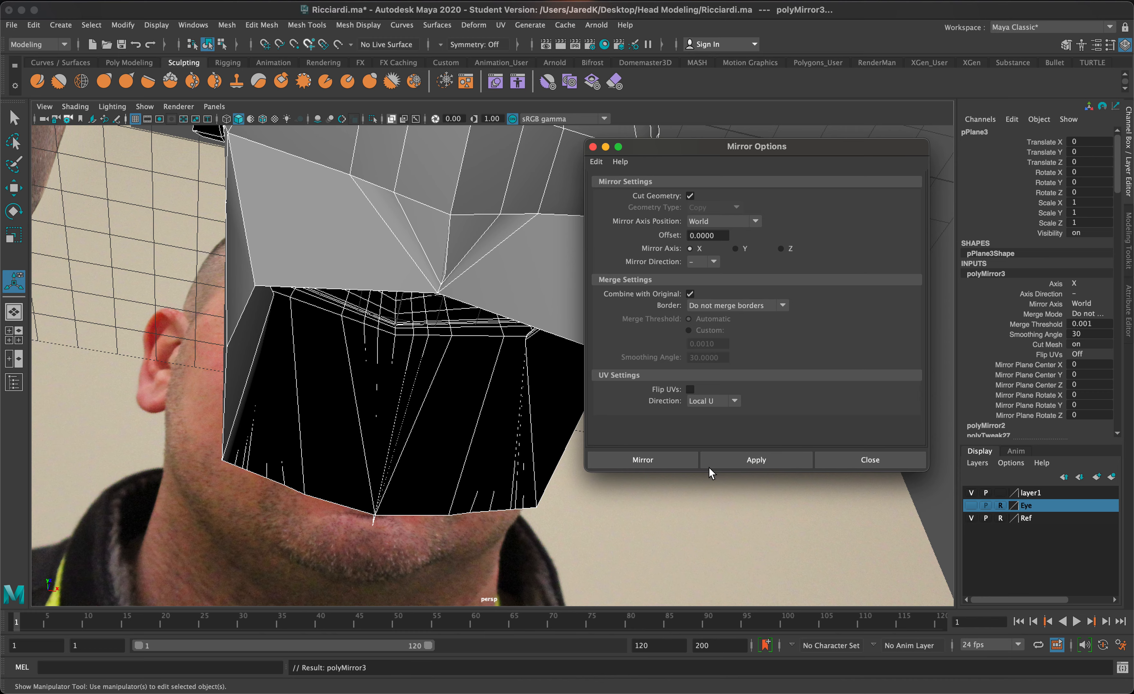
{"action": "key", "text": "super+z"}
{"action": "key", "text": "super+z"}
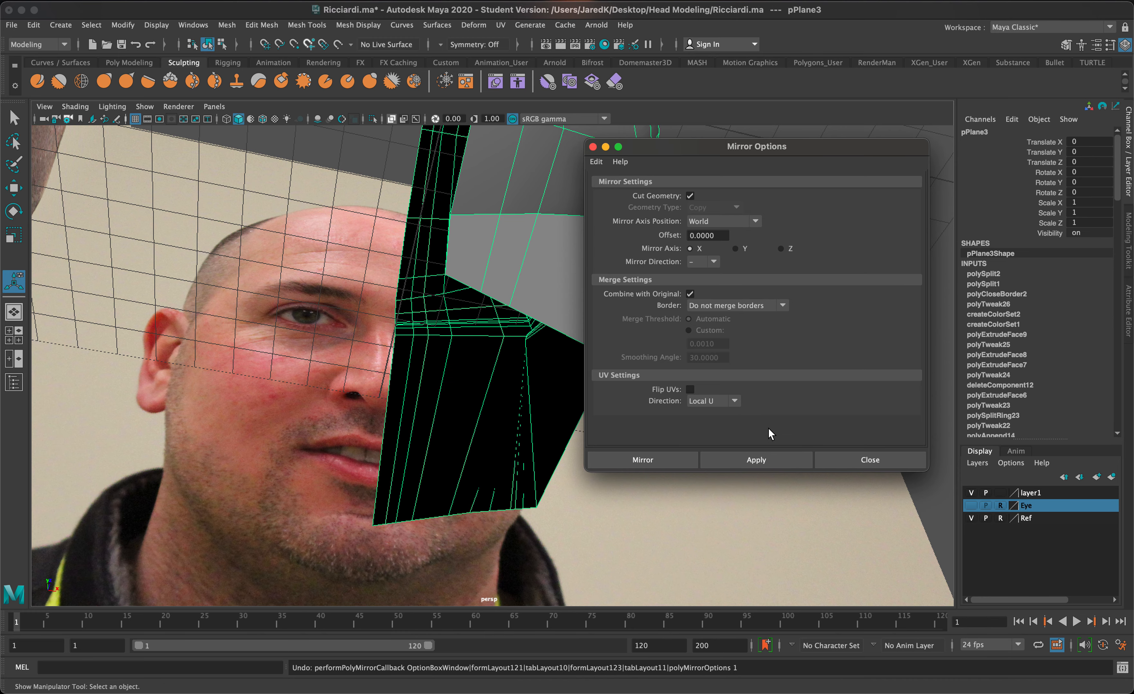
{"action": "left_click", "coordinate": [774, 460]}
{"action": "left_click_drag", "start_coordinate": [443, 463], "coordinate": [433, 489], "text": "alt"}
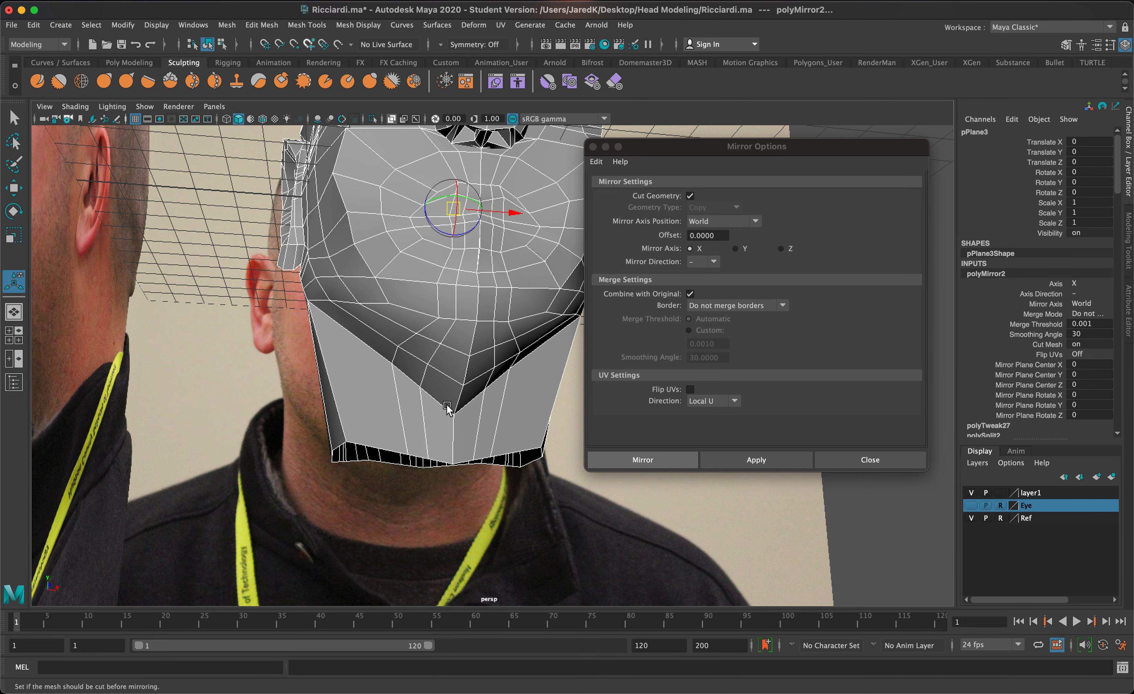
{"action": "key", "text": "q"}
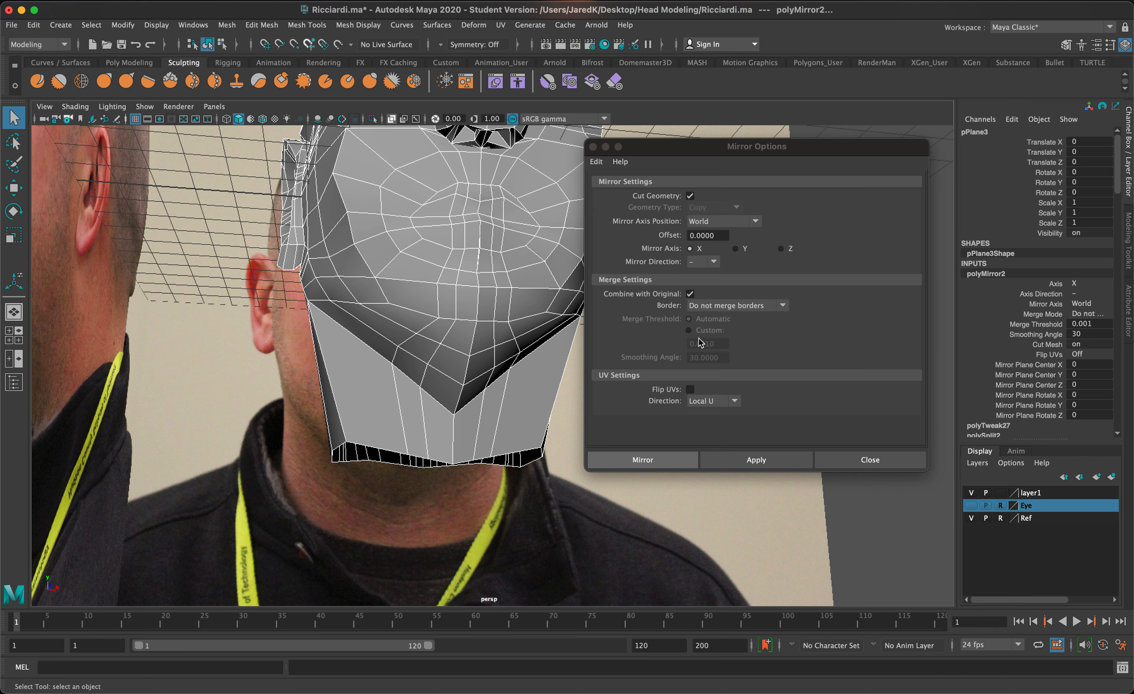
{"action": "left_click_drag", "start_coordinate": [447, 381], "coordinate": [433, 421], "text": "alt"}
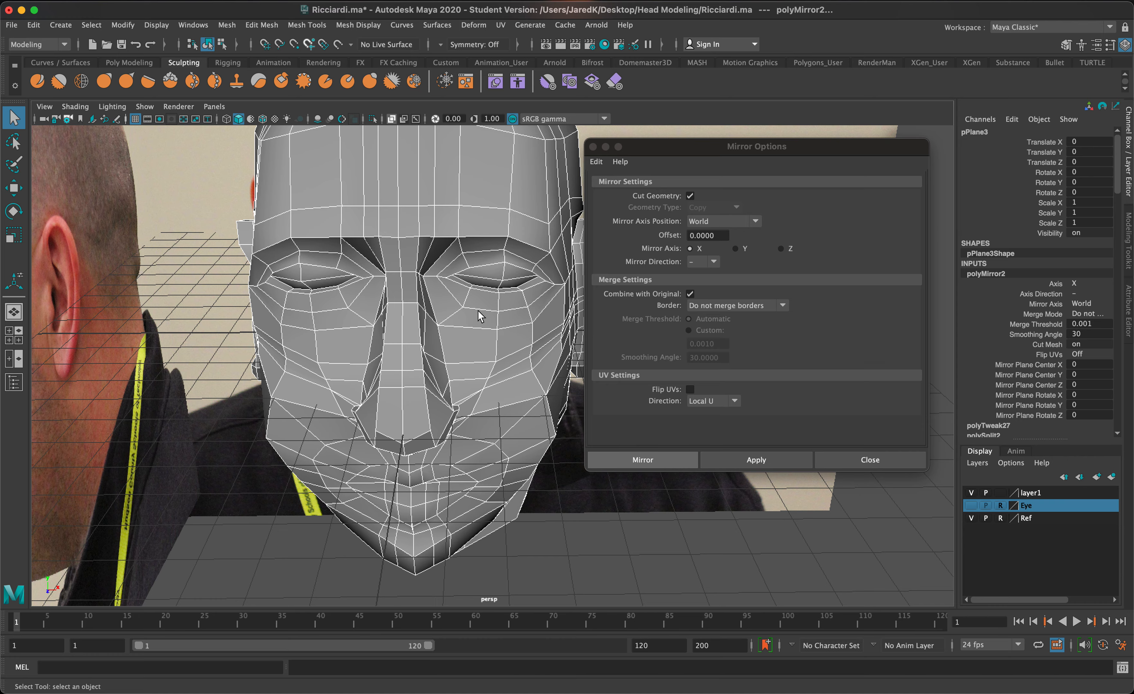
{"action": "middle_click_drag", "start_coordinate": [478, 311], "coordinate": [470, 360], "text": "alt"}
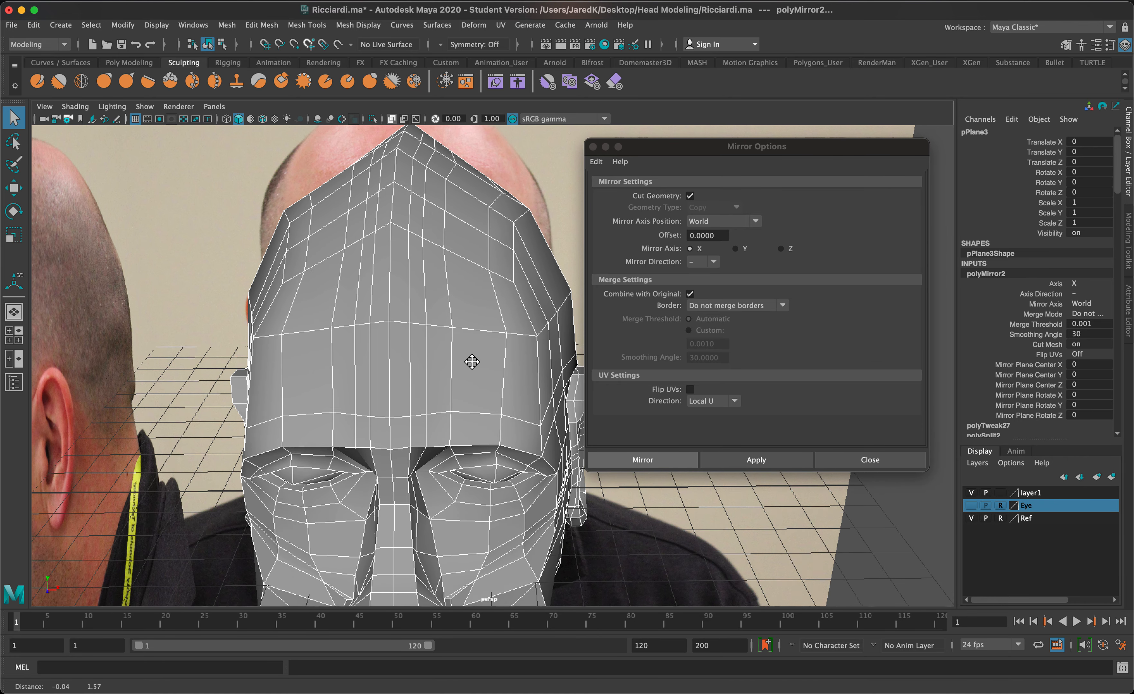
{"action": "left_click", "coordinate": [866, 460]}
Select all vertices along the head's center seam in the front view and merge them with a 0.01 distance threshold.
{"action": "right_click_drag", "start_coordinate": [430, 319], "coordinate": [443, 329]}
{"action": "right_click_drag", "start_coordinate": [484, 283], "coordinate": [441, 282]}
{"action": "key", "text": "space"}
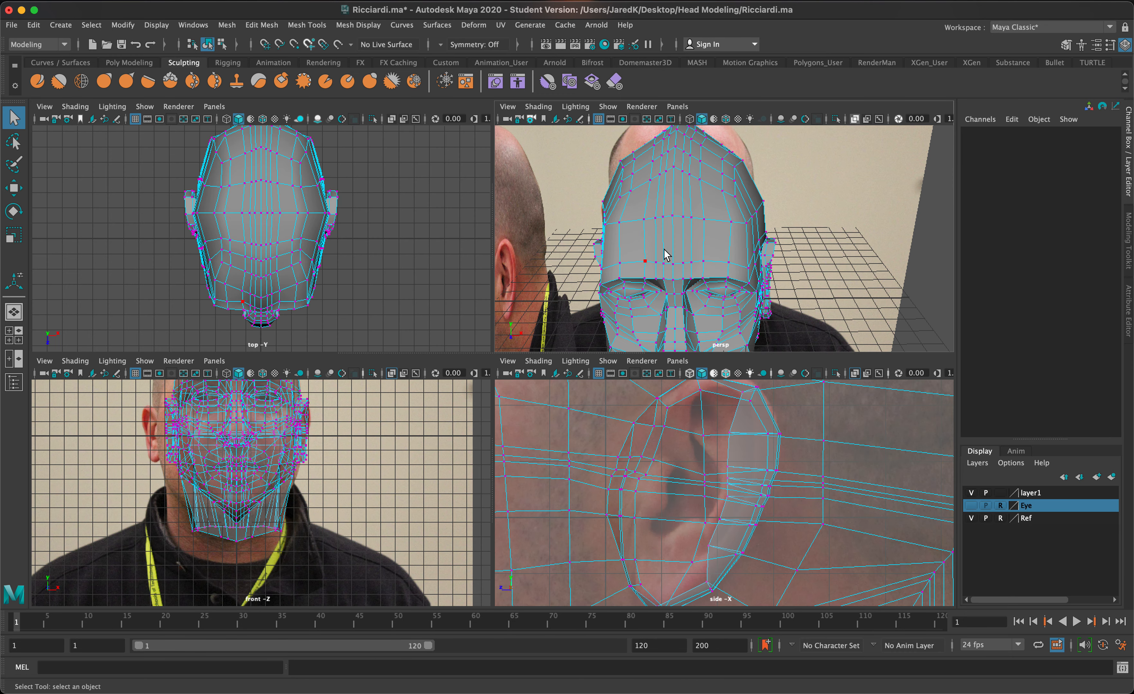
{"action": "key", "text": "space"}
{"action": "key", "text": "space"}
{"action": "key", "text": "space"}
{"action": "scroll", "coordinate": [427, 469], "scroll_direction": "down", "scroll_amount": 1}
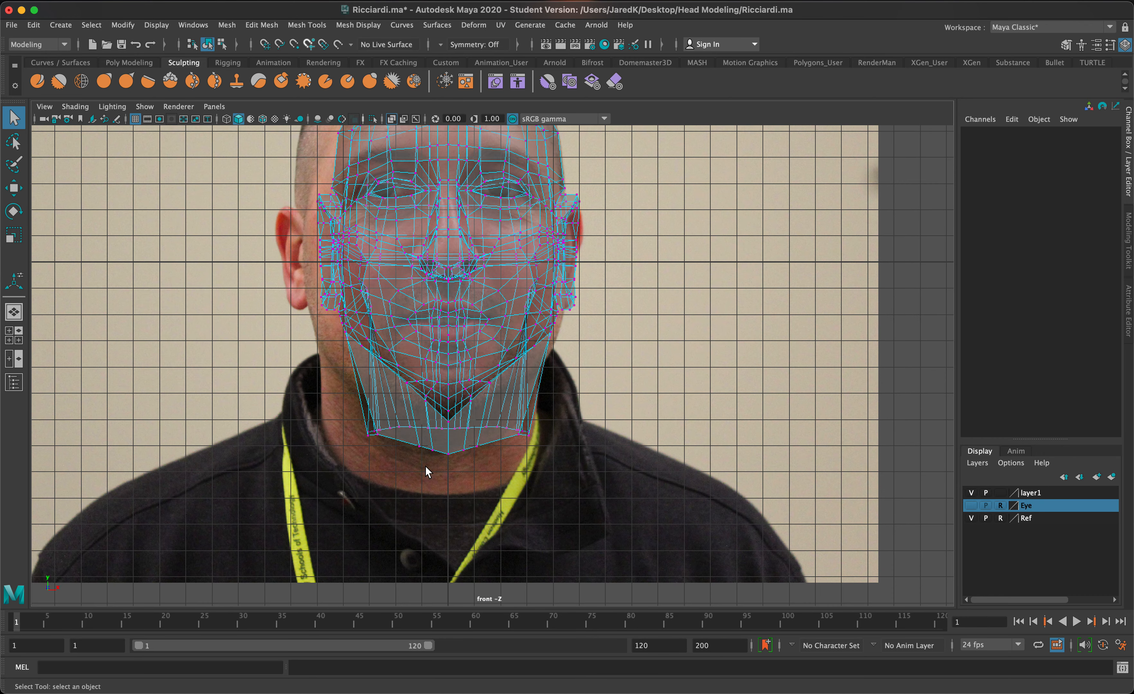
{"action": "middle_click_drag", "start_coordinate": [472, 441], "coordinate": [443, 556], "text": "alt"}
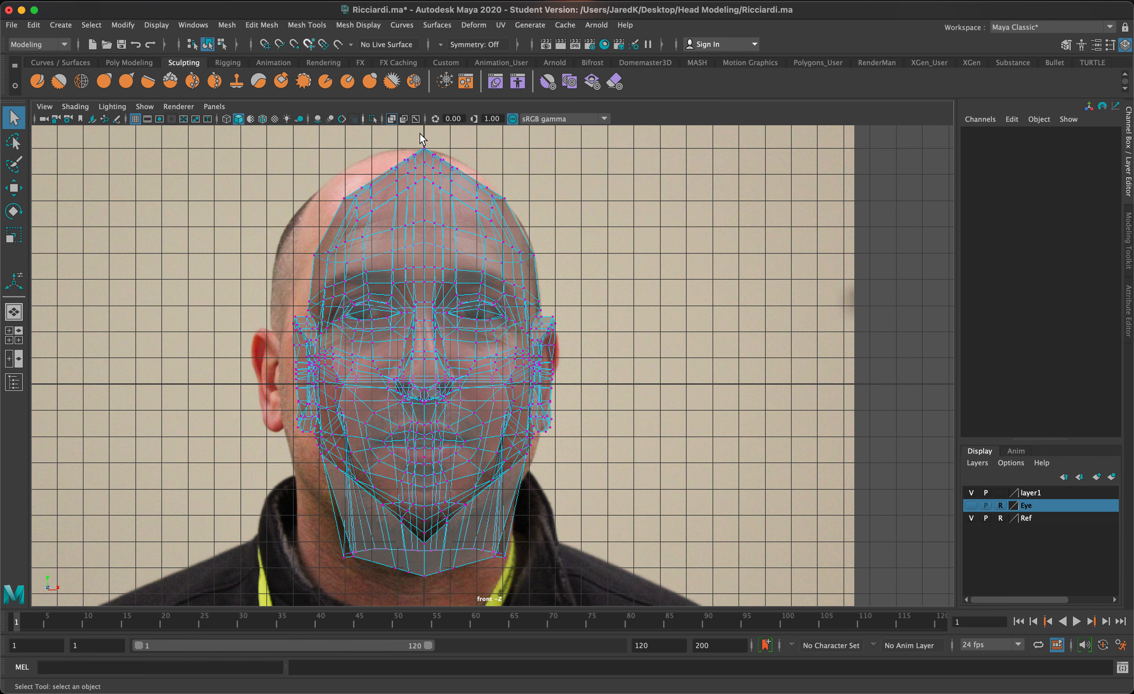
{"action": "left_click", "coordinate": [426, 605]}
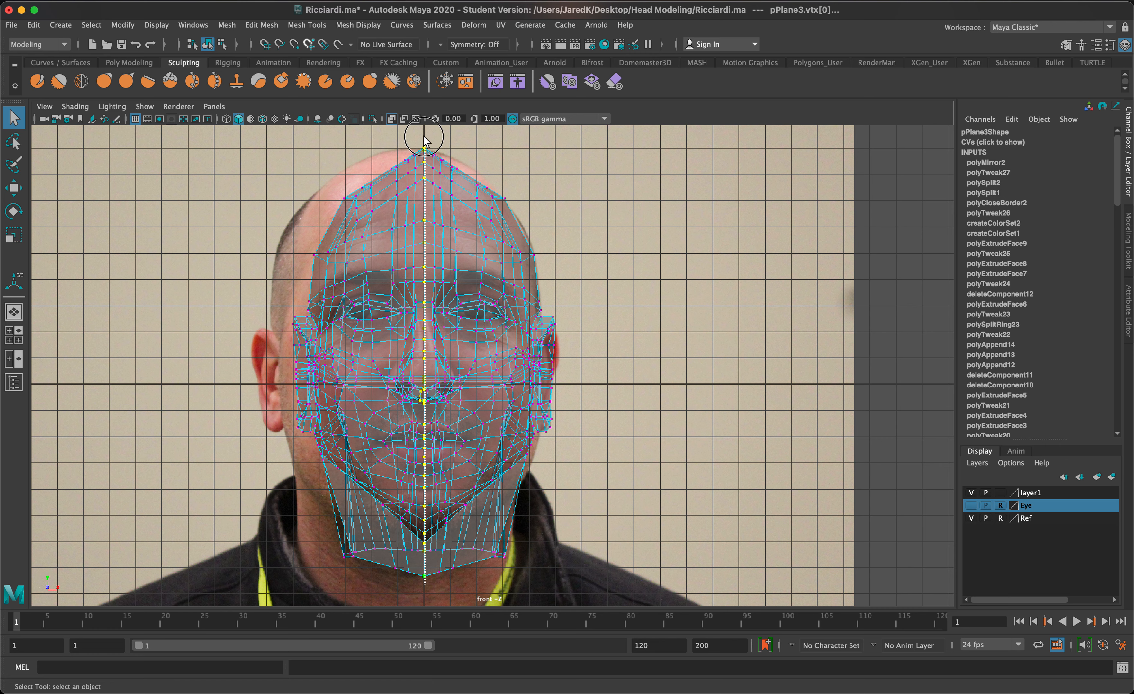
{"action": "left_click_drag", "start_coordinate": [423, 133], "coordinate": [423, 133]}
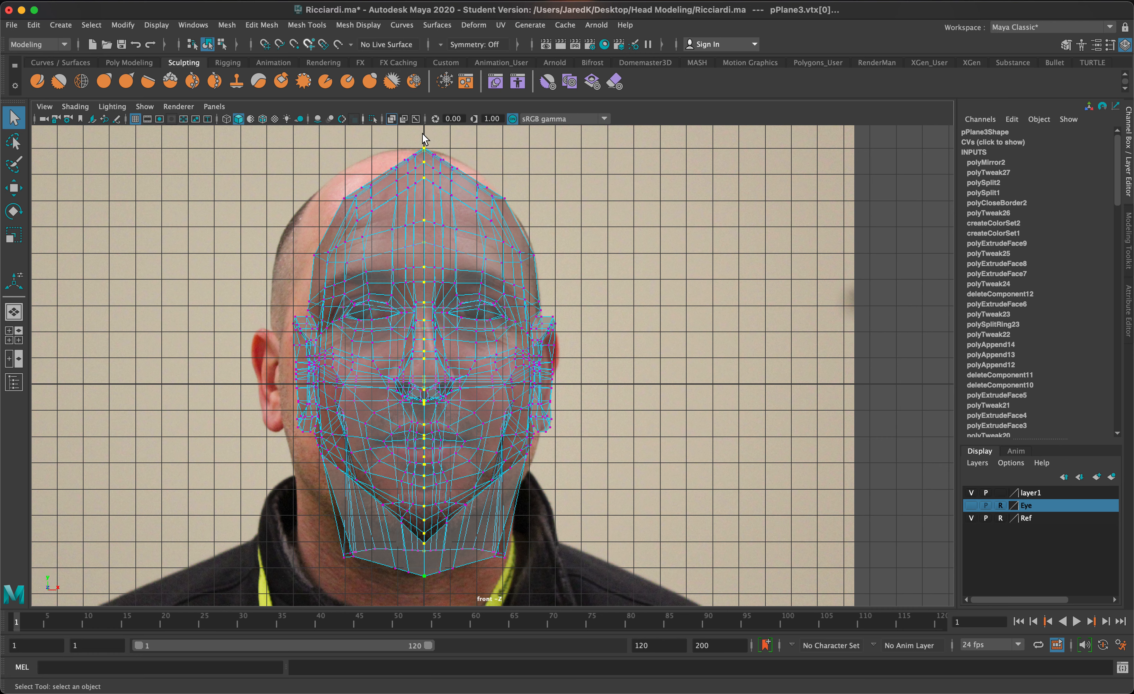
{"action": "left_click", "coordinate": [262, 24]}
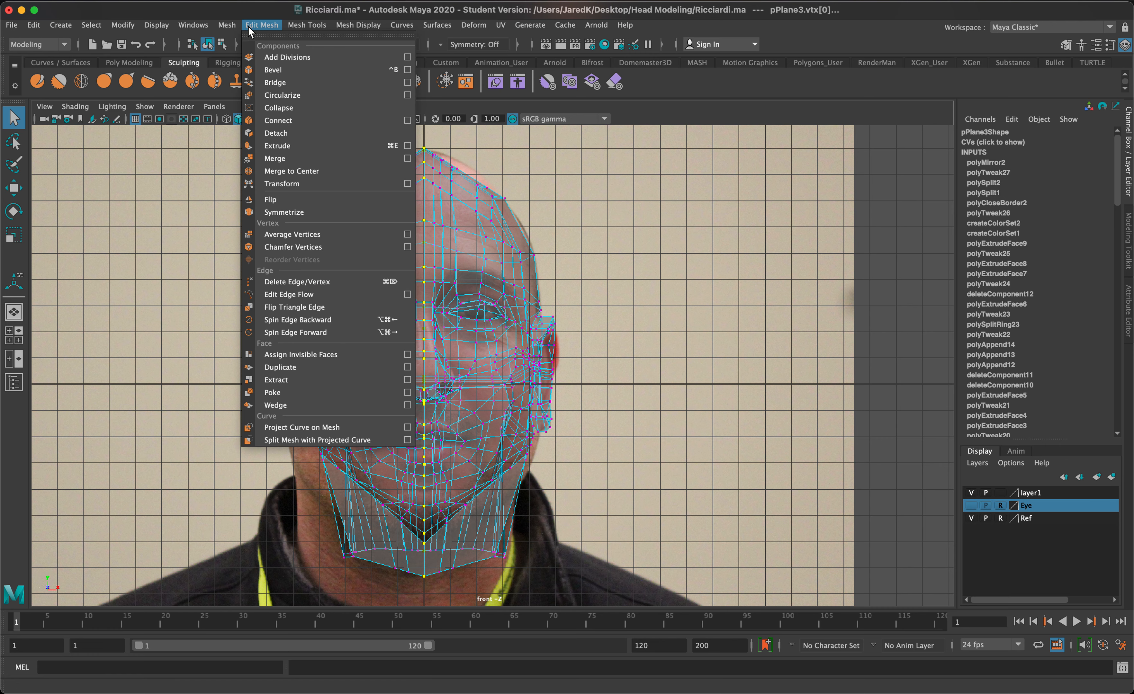
{"action": "left_click", "coordinate": [289, 160]}
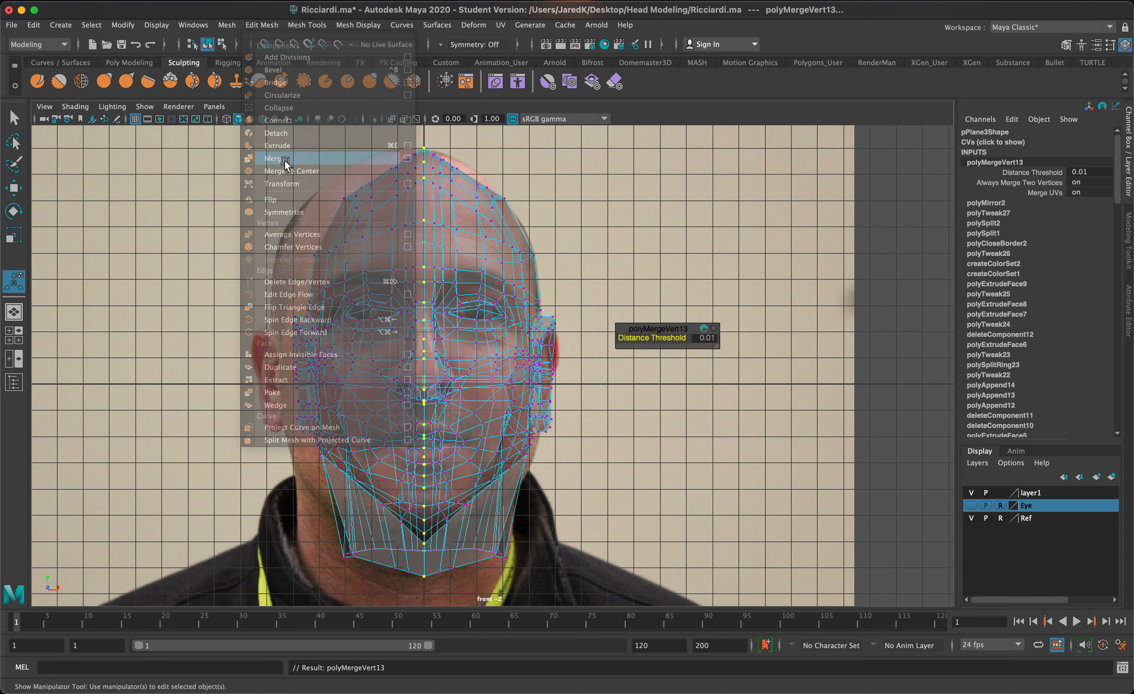
Preview the merged head smoothed in the perspective view and return it to unsmoothed display.
{"action": "mouse_move", "coordinate": [500, 282]}
{"action": "right_mouse_down"}
{"action": "mouse_move", "coordinate": [562, 261]}
{"action": "mouse_move", "coordinate": [505, 283]}
{"action": "right_mouse_up"}
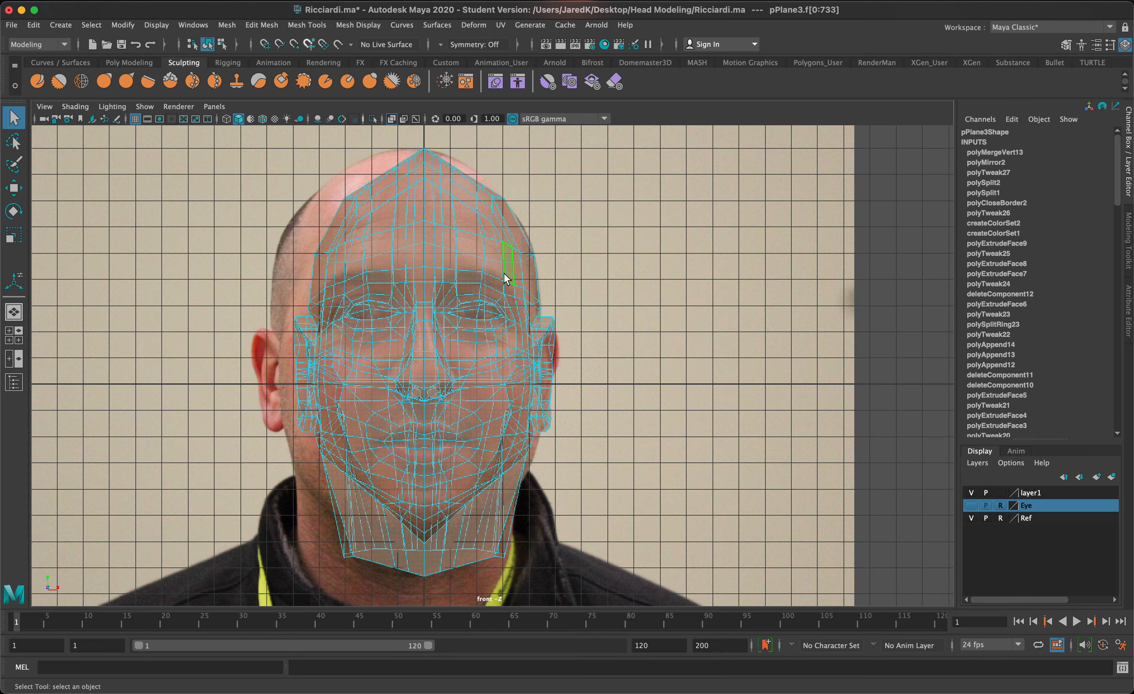
{"action": "key", "text": "space"}
{"action": "key", "text": "space"}
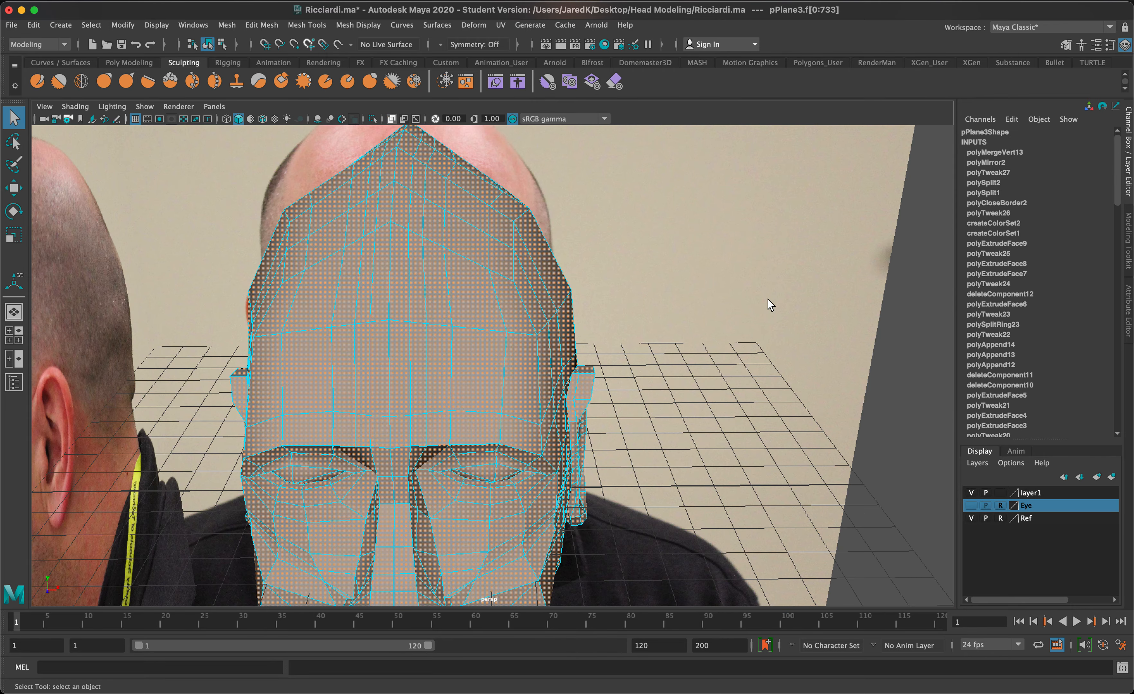
{"action": "left_click_drag", "start_coordinate": [769, 301], "coordinate": [592, 335], "text": "alt"}
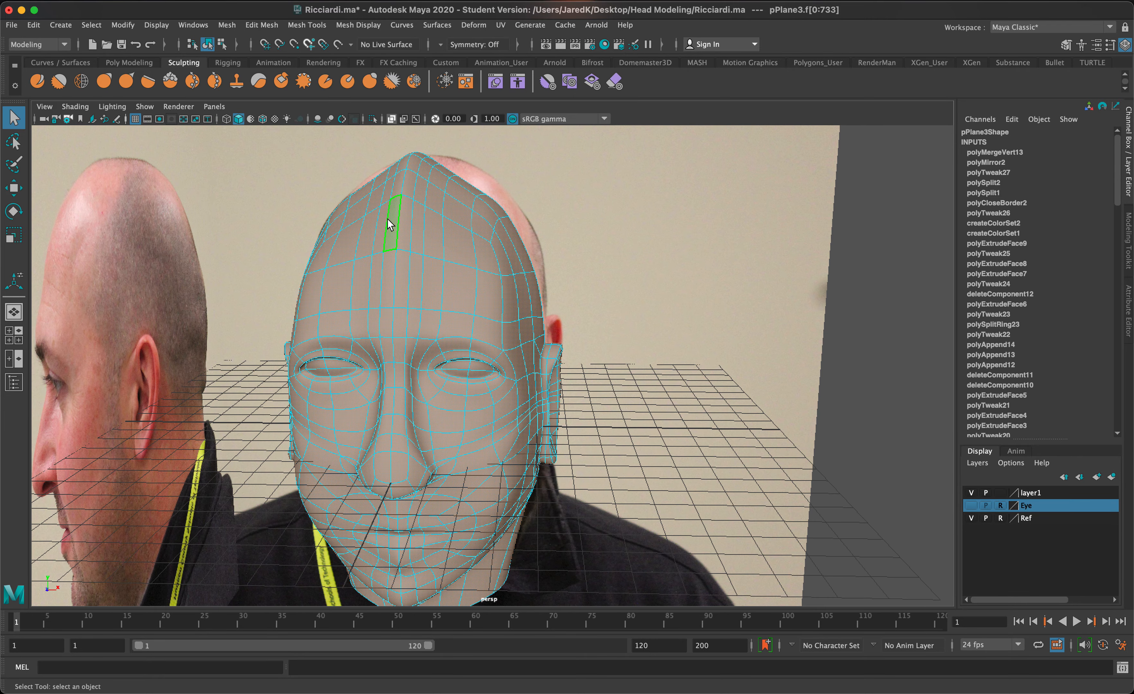
{"action": "key", "text": "1"}
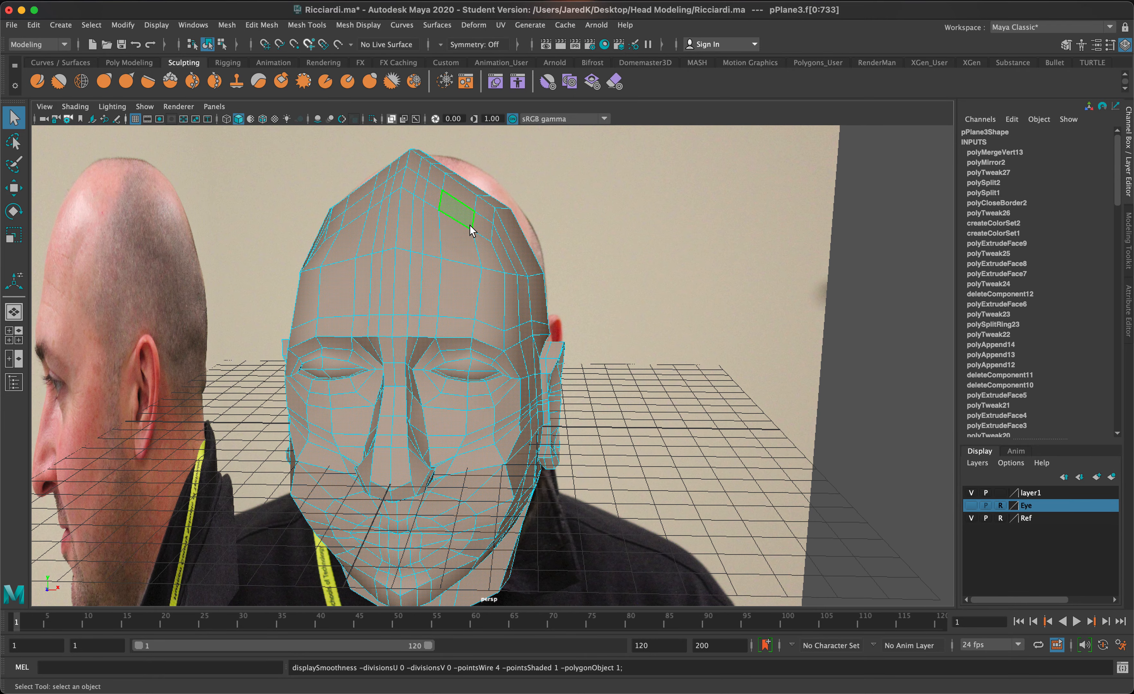
Select the column of vertices beside the crown in the front view and activate the Move tool.
{"action": "key", "text": "space"}
{"action": "key", "text": "space"}
{"action": "scroll", "coordinate": [514, 311], "scroll_direction": "up", "scroll_amount": 6}
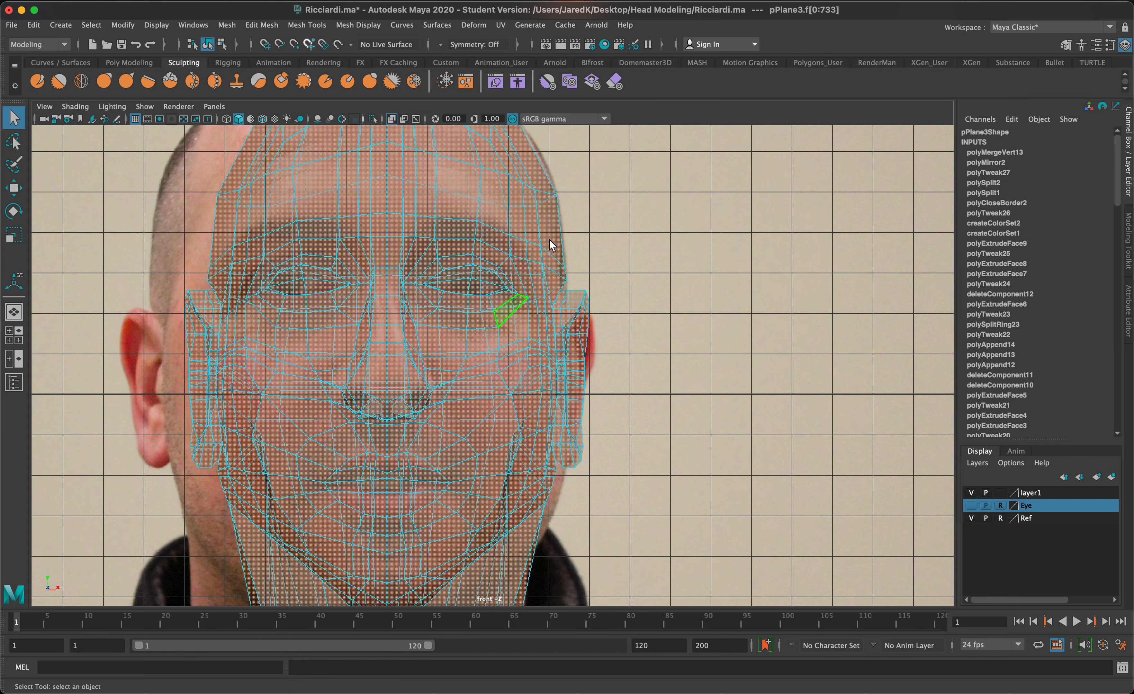
{"action": "middle_click_drag", "start_coordinate": [550, 243], "coordinate": [542, 518], "text": "alt"}
{"action": "right_click_drag", "start_coordinate": [422, 352], "coordinate": [376, 345]}
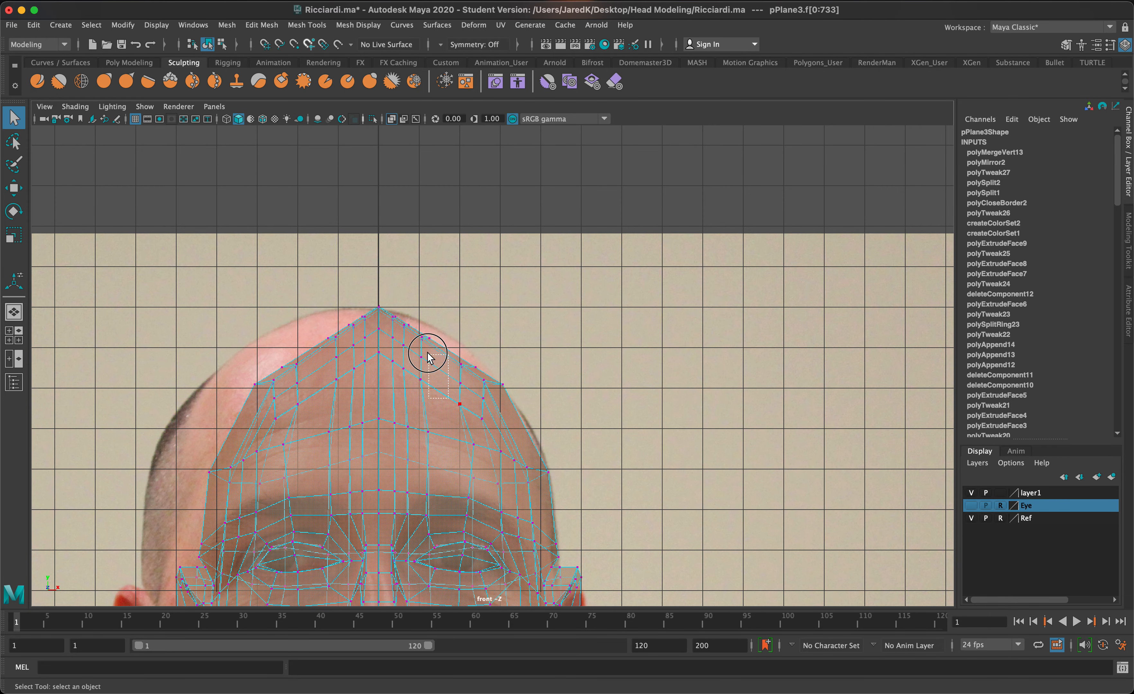
{"action": "left_click_drag", "start_coordinate": [427, 352], "coordinate": [408, 317]}
{"action": "key", "text": "w"}
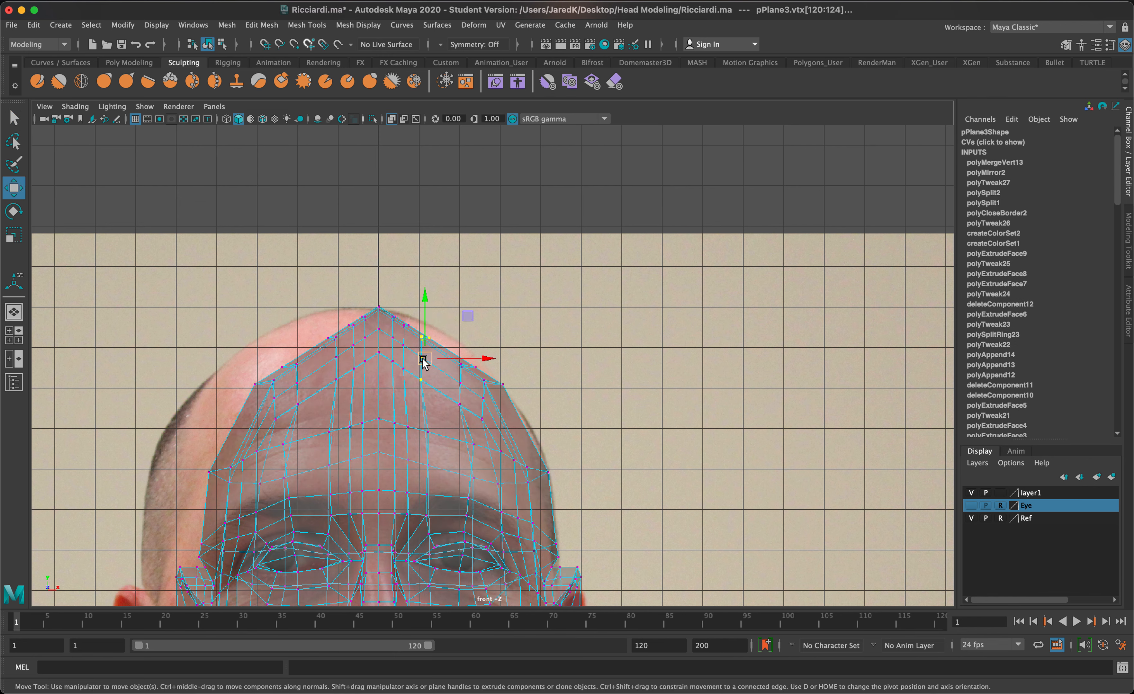
Try moving the crown vertices outward on one side of the head, and undo these moves.
{"action": "left_click_drag", "start_coordinate": [423, 362], "coordinate": [384, 307]}
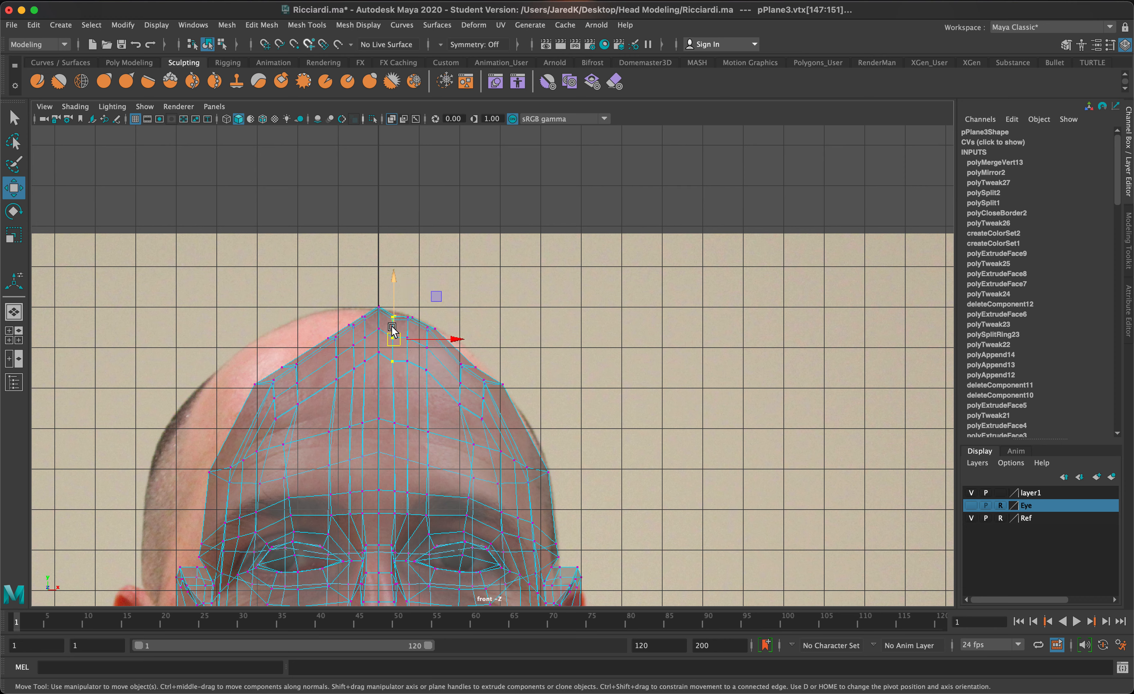
{"action": "key", "text": "z"}
{"action": "key", "text": "z"}
{"action": "key", "text": "z"}
{"action": "key", "text": "z"}
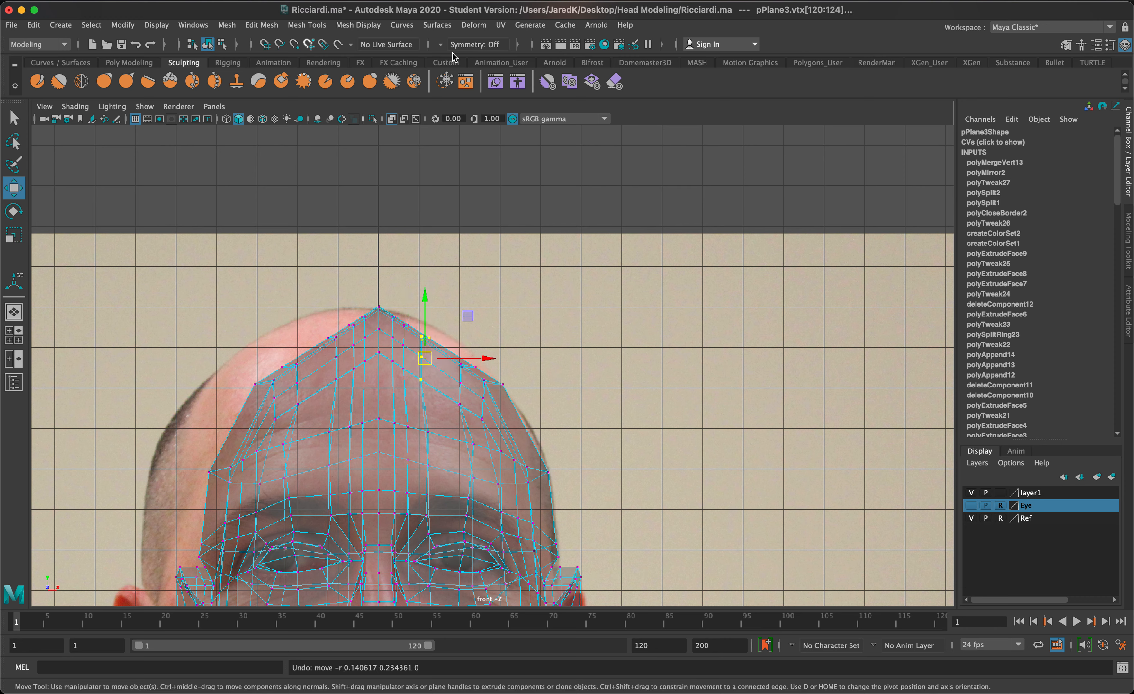
Enable Object X symmetry and move the crown and upper temple vertices outward to follow the skull in the front reference.
{"action": "left_click", "coordinate": [450, 45]}
{"action": "left_click", "coordinate": [466, 67]}
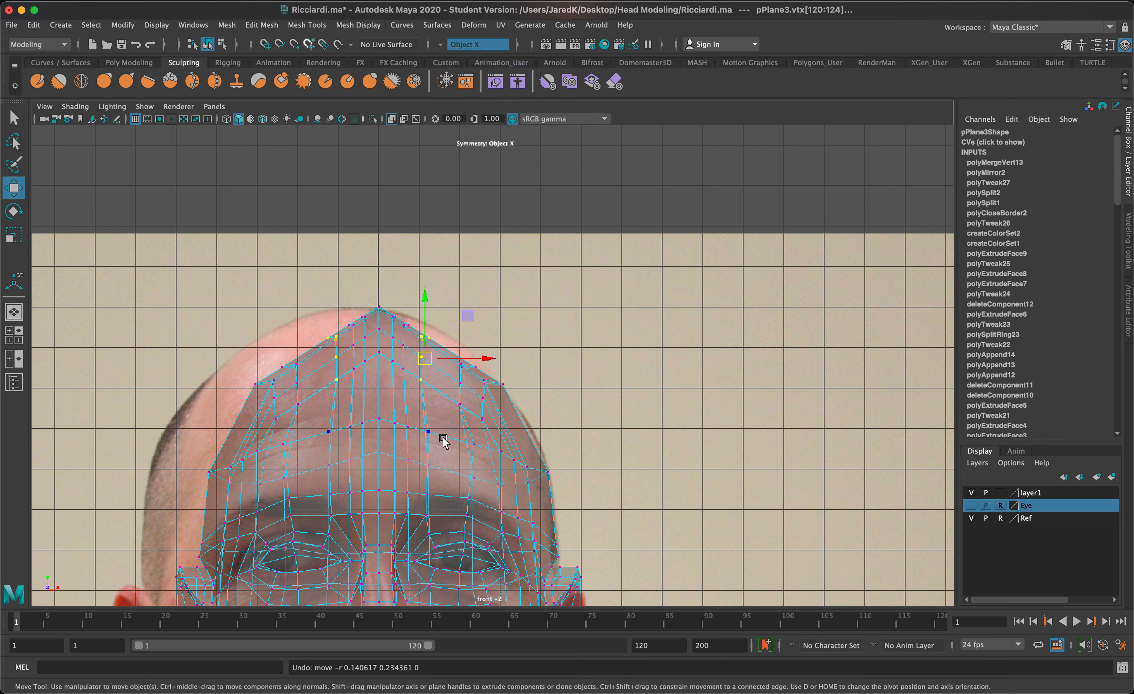
{"action": "left_click_drag", "start_coordinate": [431, 365], "coordinate": [473, 375]}
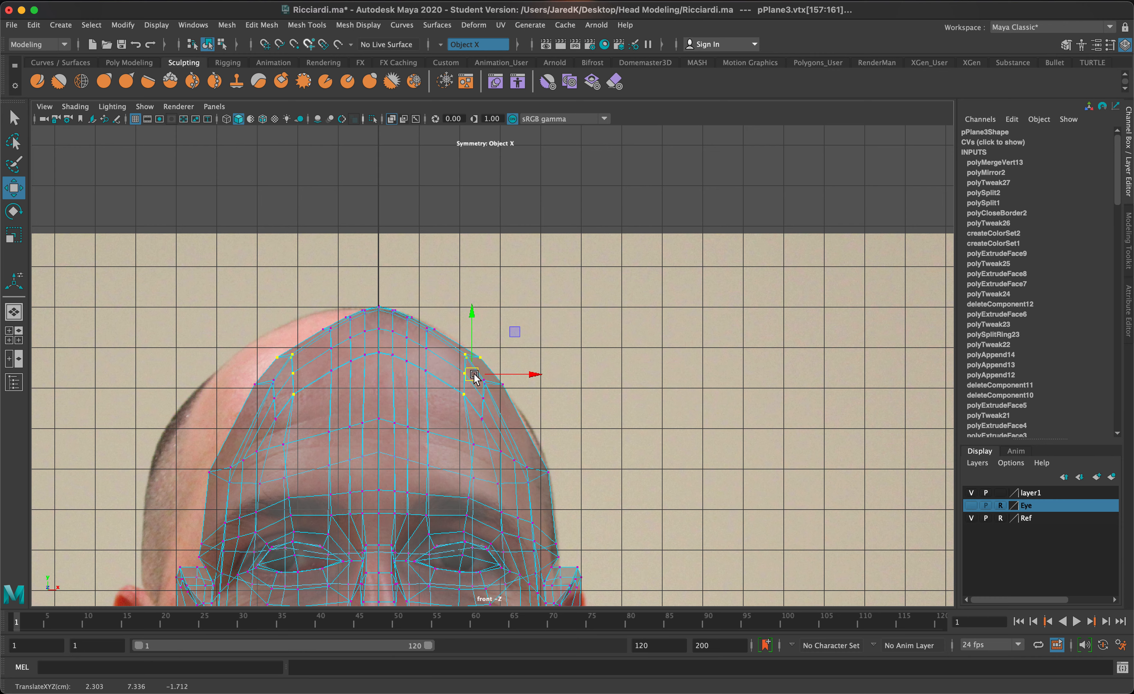
{"action": "left_click_drag", "start_coordinate": [559, 501], "coordinate": [519, 456]}
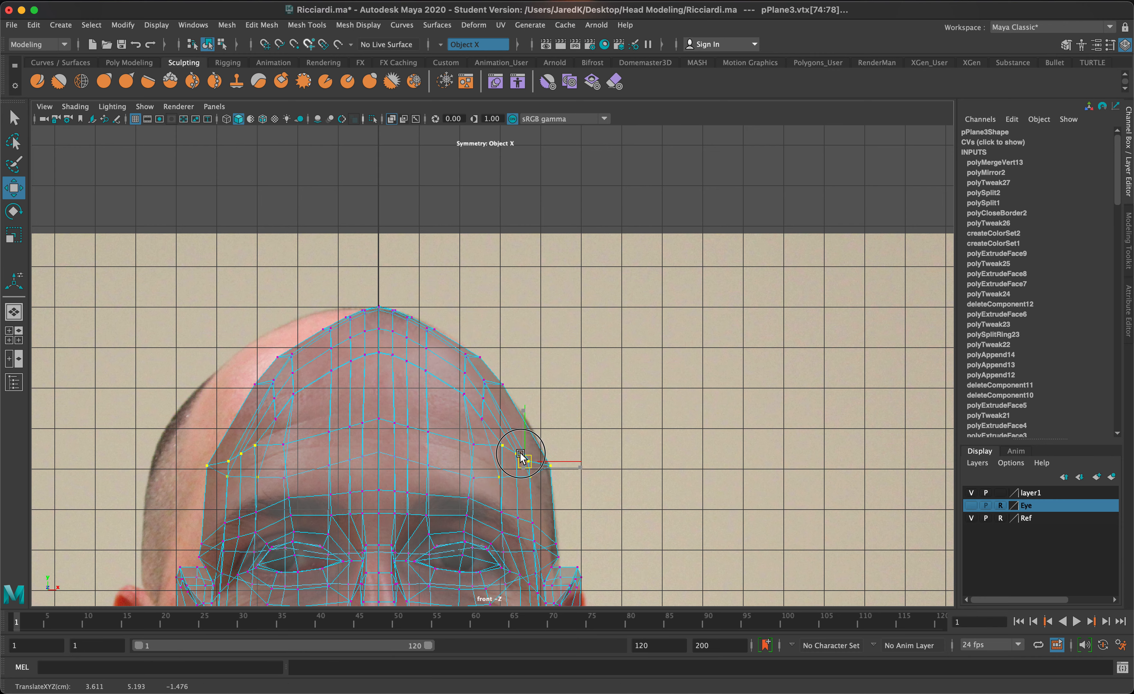
{"action": "key", "text": "3"}
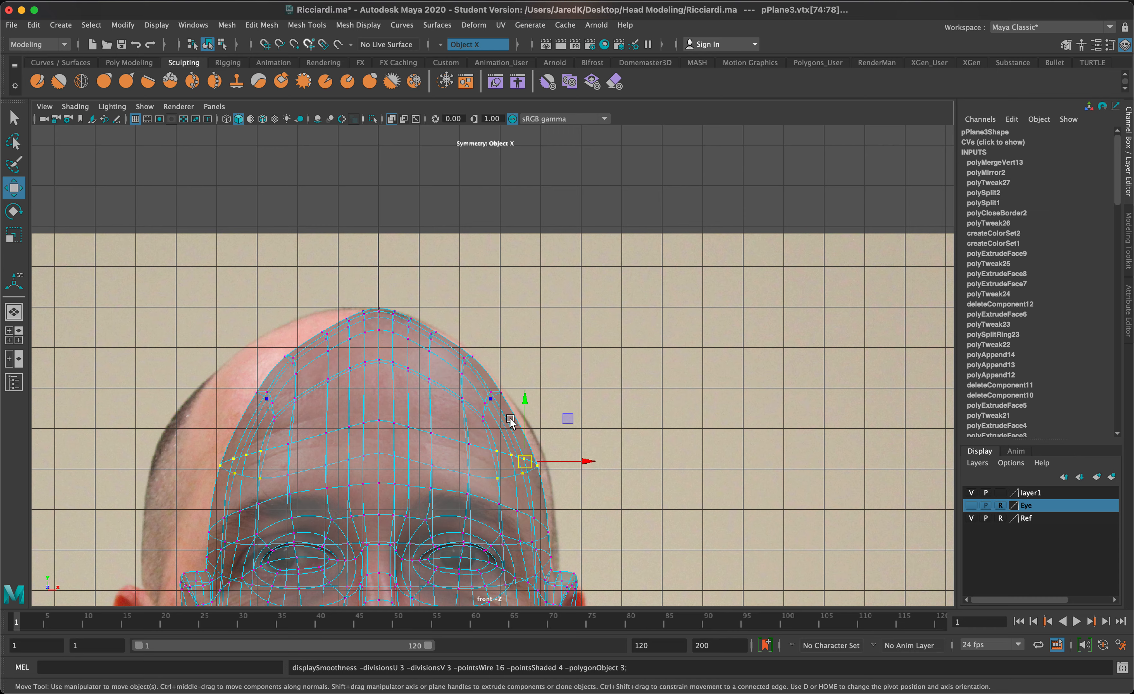
{"action": "key", "text": "1"}
Select the whole head object and widen it in the front view to a Scale X of 1.111.
{"action": "middle_click_drag", "start_coordinate": [604, 479], "coordinate": [635, 274], "text": "alt"}
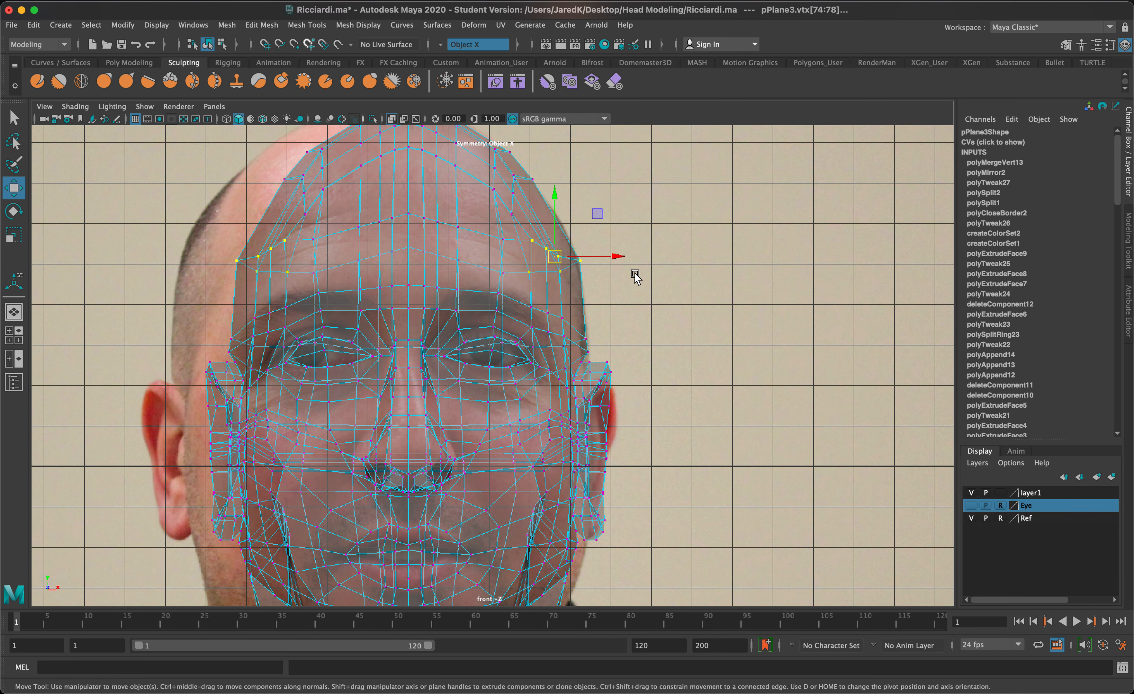
{"action": "middle_click_drag", "start_coordinate": [600, 475], "coordinate": [623, 299], "text": "alt"}
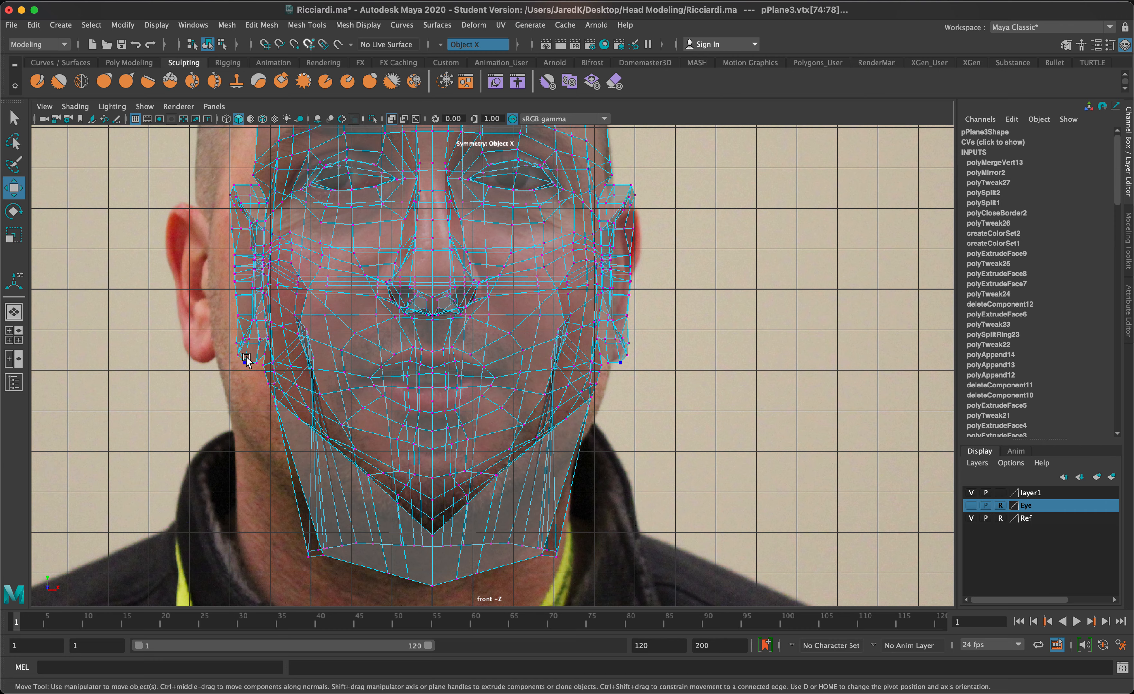
{"action": "middle_click_drag", "start_coordinate": [247, 360], "coordinate": [290, 534], "text": "alt"}
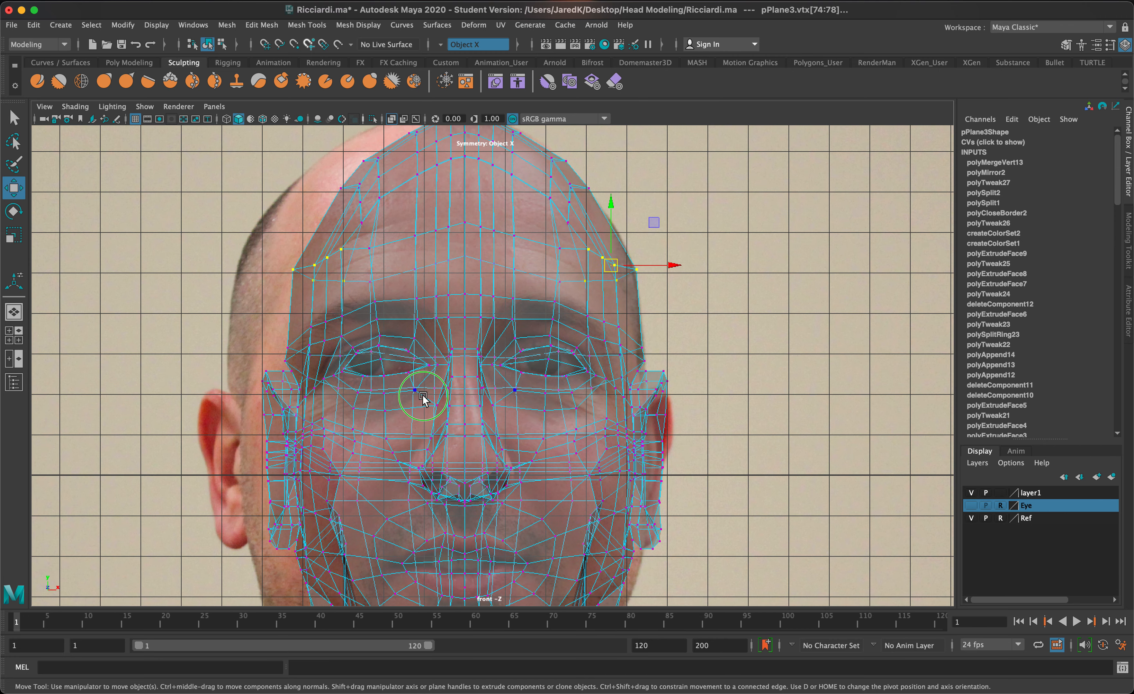
{"action": "right_click_drag", "start_coordinate": [423, 348], "coordinate": [538, 318]}
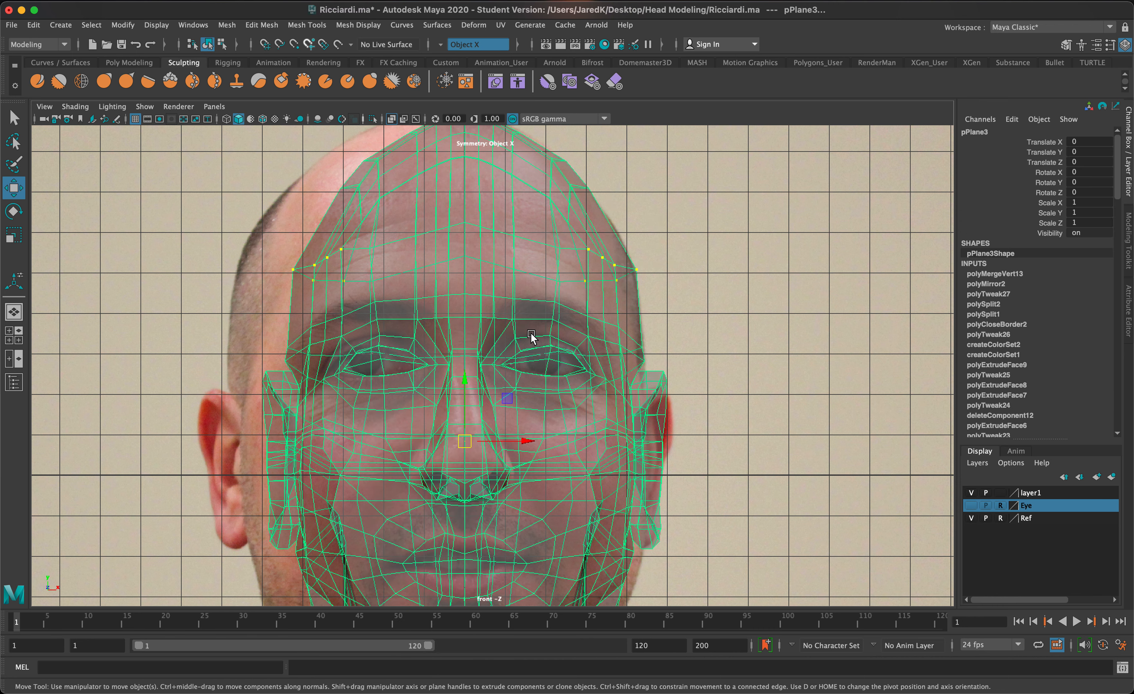
{"action": "key", "text": "r"}
{"action": "left_click_drag", "start_coordinate": [525, 445], "coordinate": [529, 448]}
{"action": "key", "text": "ctrl+z"}
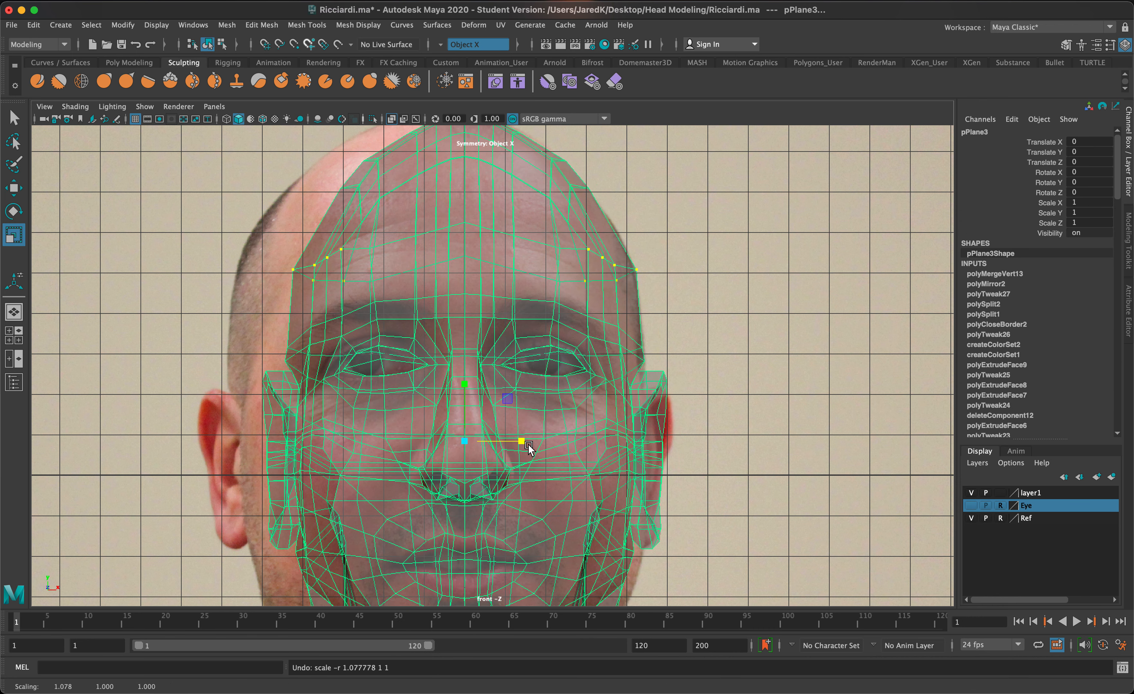
{"action": "left_click_drag", "start_coordinate": [525, 439], "coordinate": [532, 441]}
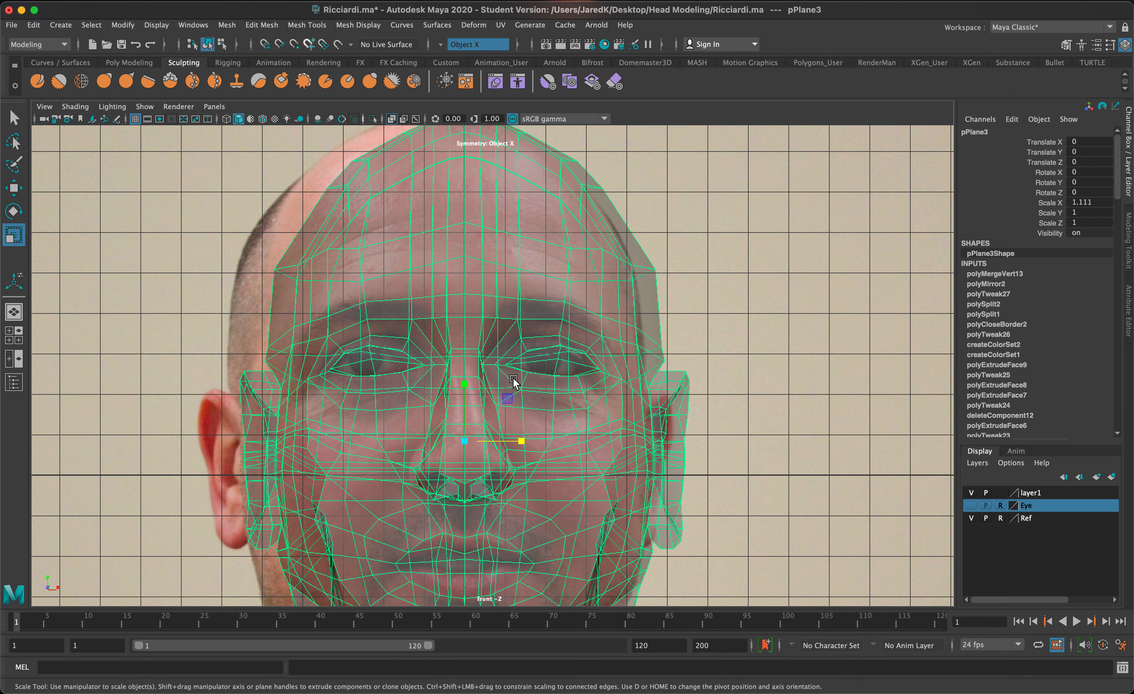
{"action": "key", "text": "w"}
{"action": "scroll", "coordinate": [526, 374], "scroll_direction": "down", "scroll_amount": 3}
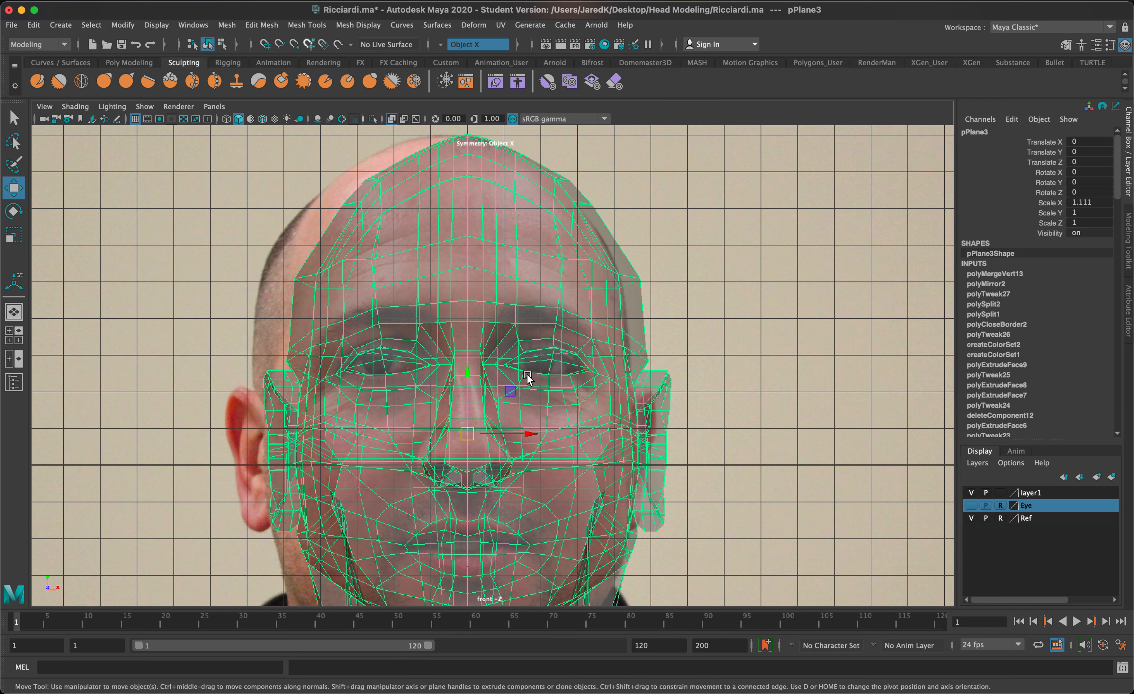
Display the head smoothed in the perspective view and examine its form from the front and the side.
{"action": "key", "text": "space"}
{"action": "key", "text": "space"}
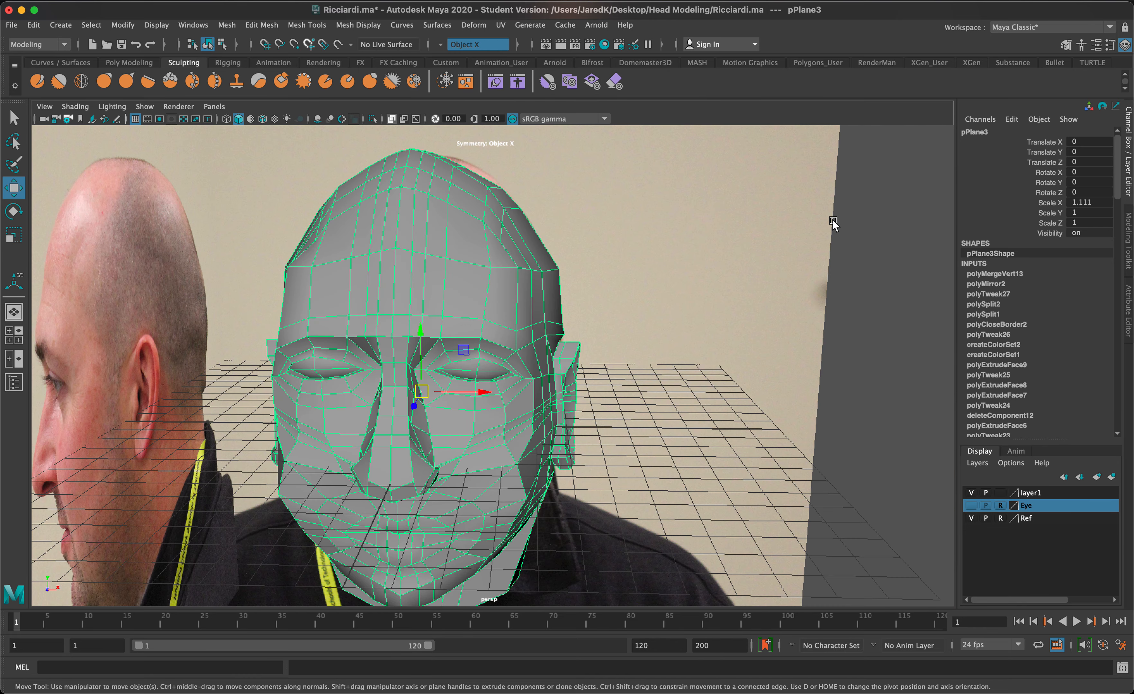
{"action": "mouse_move", "coordinate": [775, 253]}
{"action": "left_mouse_down", "text": "alt"}
{"action": "mouse_move", "coordinate": [664, 256]}
{"action": "mouse_move", "coordinate": [722, 256]}
{"action": "mouse_move", "coordinate": [685, 243]}
{"action": "mouse_move", "coordinate": [793, 245]}
{"action": "mouse_move", "coordinate": [765, 251]}
{"action": "left_mouse_up", "text": "alt"}
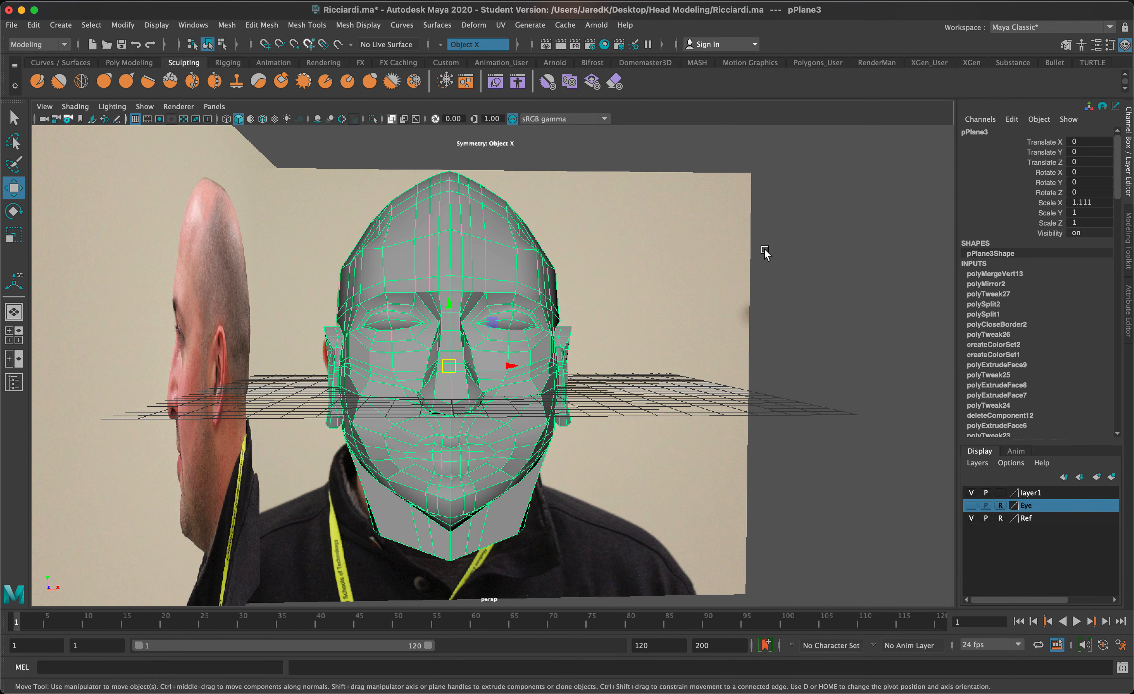
{"action": "key", "text": "3"}
{"action": "left_click_drag", "start_coordinate": [559, 277], "coordinate": [433, 284], "text": "alt"}
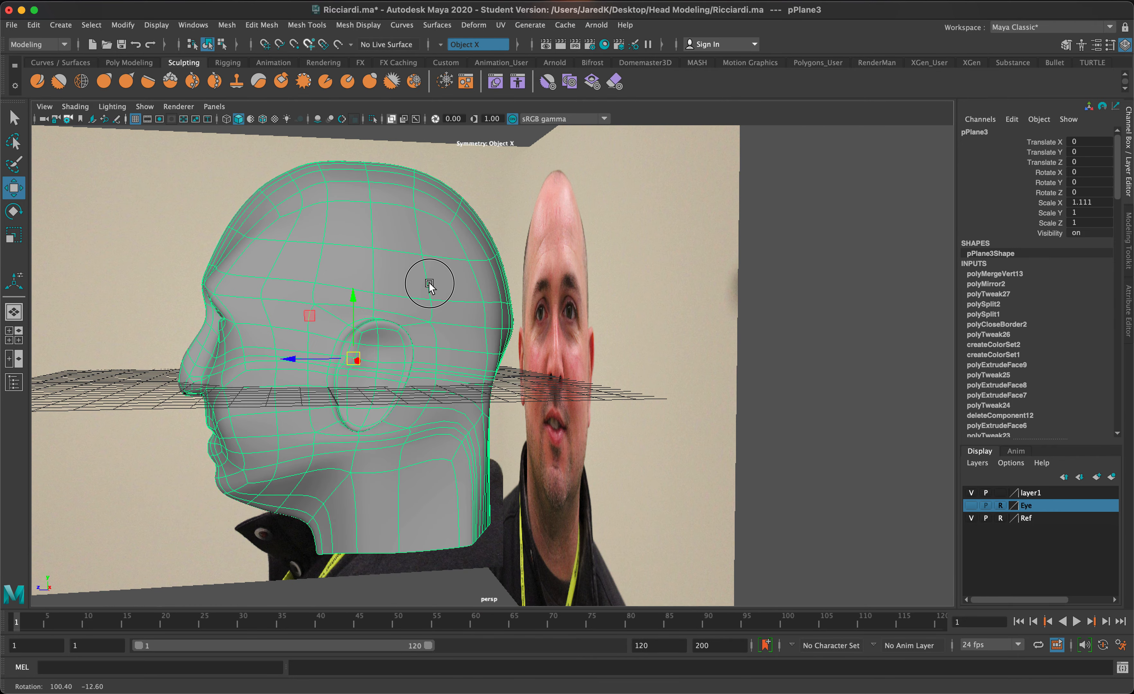
In the side view, move the rows of vertices at the back of the skull and nape outward to match the reference profile.
{"action": "key", "text": "space"}
{"action": "key", "text": "space"}
{"action": "key", "text": "f"}
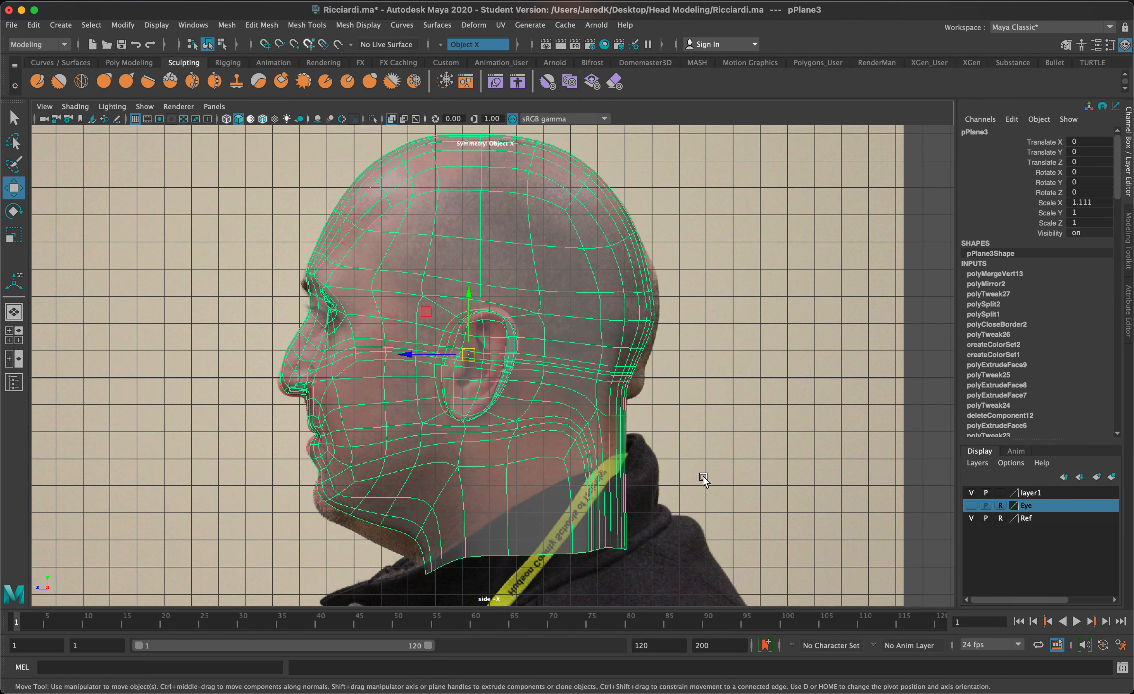
{"action": "scroll", "coordinate": [511, 365], "scroll_direction": "up", "scroll_amount": 2}
{"action": "scroll", "coordinate": [648, 347], "scroll_direction": "up", "scroll_amount": 5}
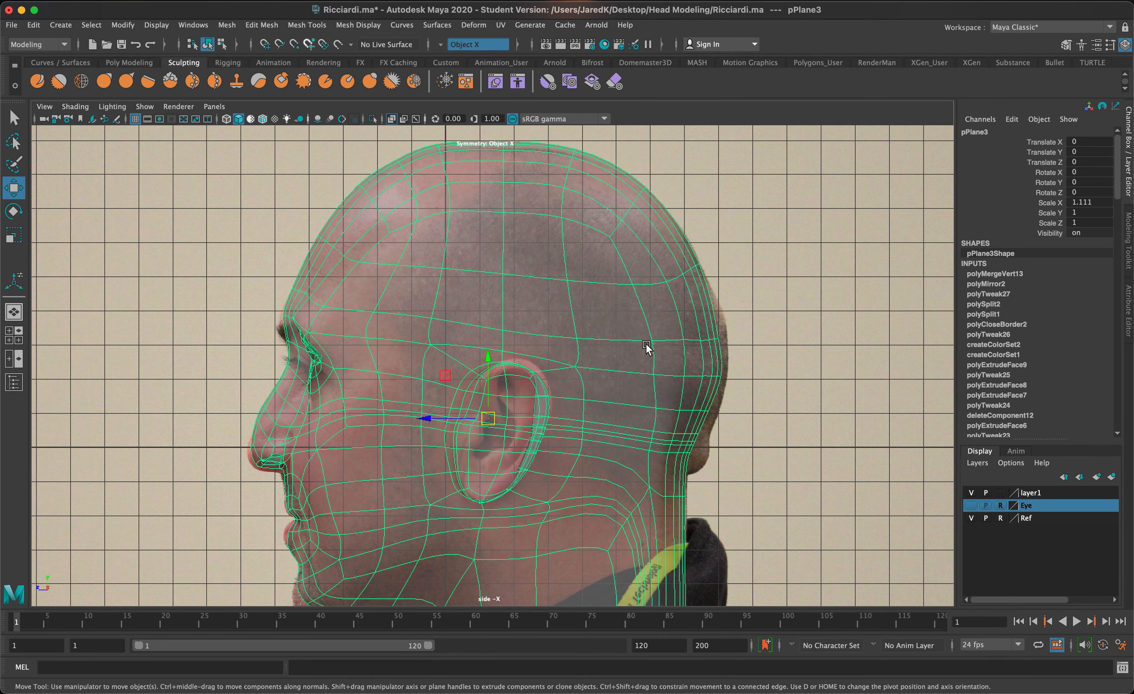
{"action": "scroll", "coordinate": [603, 336], "scroll_direction": "down", "scroll_amount": 3}
{"action": "right_click_drag", "start_coordinate": [713, 268], "coordinate": [653, 260]}
{"action": "left_click_drag", "start_coordinate": [735, 349], "coordinate": [718, 319]}
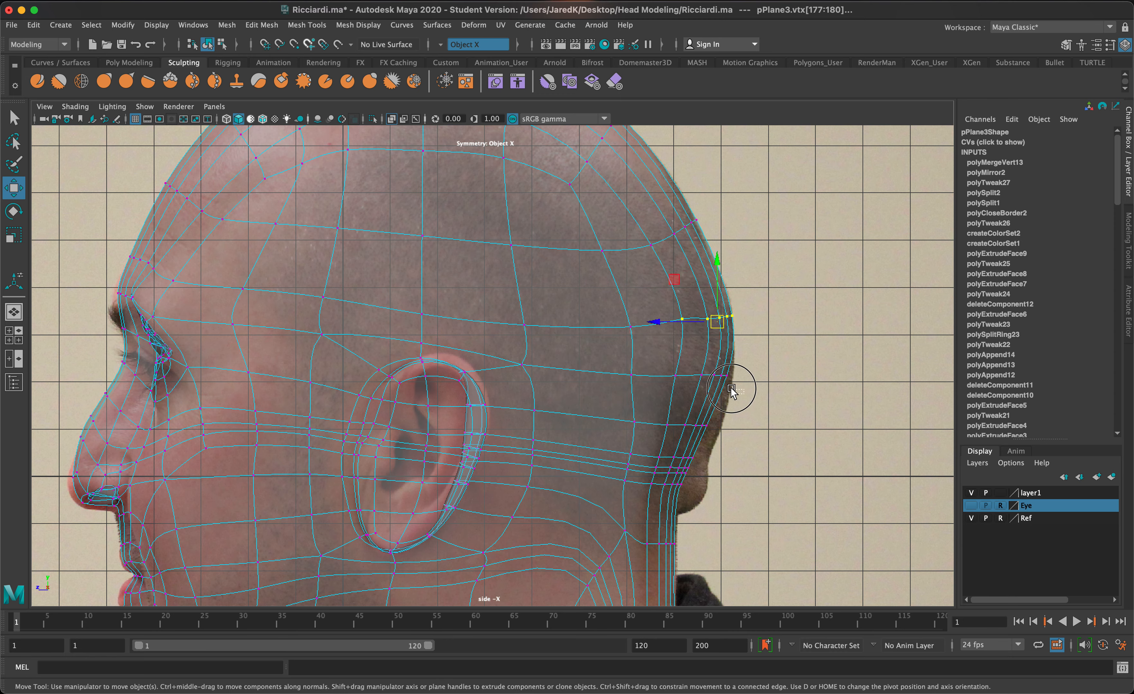
{"action": "mouse_move", "coordinate": [732, 389]}
{"action": "left_mouse_down"}
{"action": "mouse_move", "coordinate": [661, 369]}
{"action": "mouse_move", "coordinate": [715, 382]}
{"action": "left_mouse_up"}
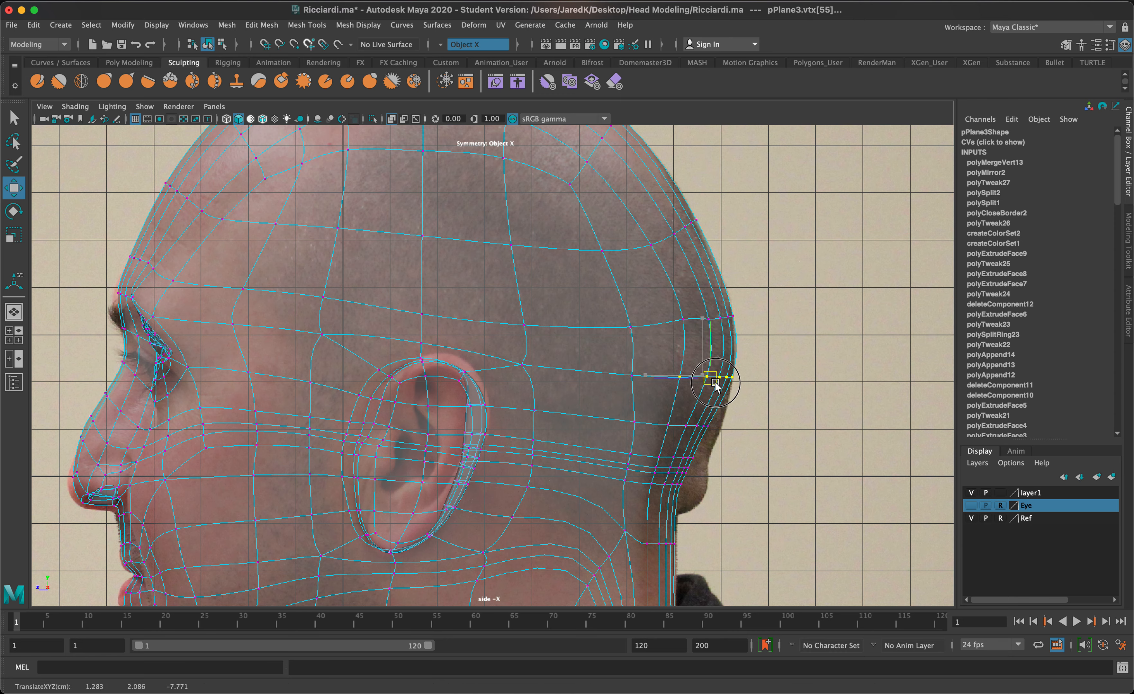
{"action": "mouse_move", "coordinate": [703, 435]}
{"action": "left_mouse_down"}
{"action": "mouse_move", "coordinate": [655, 410]}
{"action": "mouse_move", "coordinate": [701, 434]}
{"action": "left_mouse_up"}
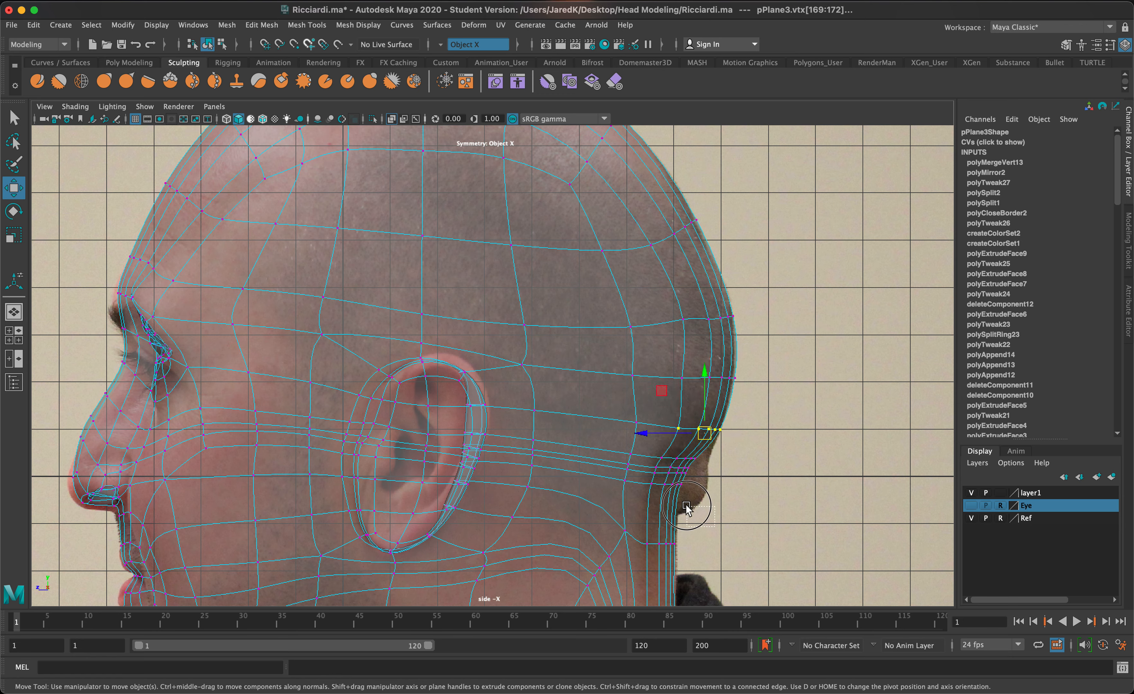
{"action": "left_click_drag", "start_coordinate": [687, 508], "coordinate": [693, 458]}
Move the chin and under-jaw vertices down and forward in the side view to match the reference jawline.
{"action": "scroll", "coordinate": [571, 459], "scroll_direction": "down", "scroll_amount": 2}
{"action": "middle_click_drag", "start_coordinate": [578, 461], "coordinate": [572, 254], "text": "alt"}
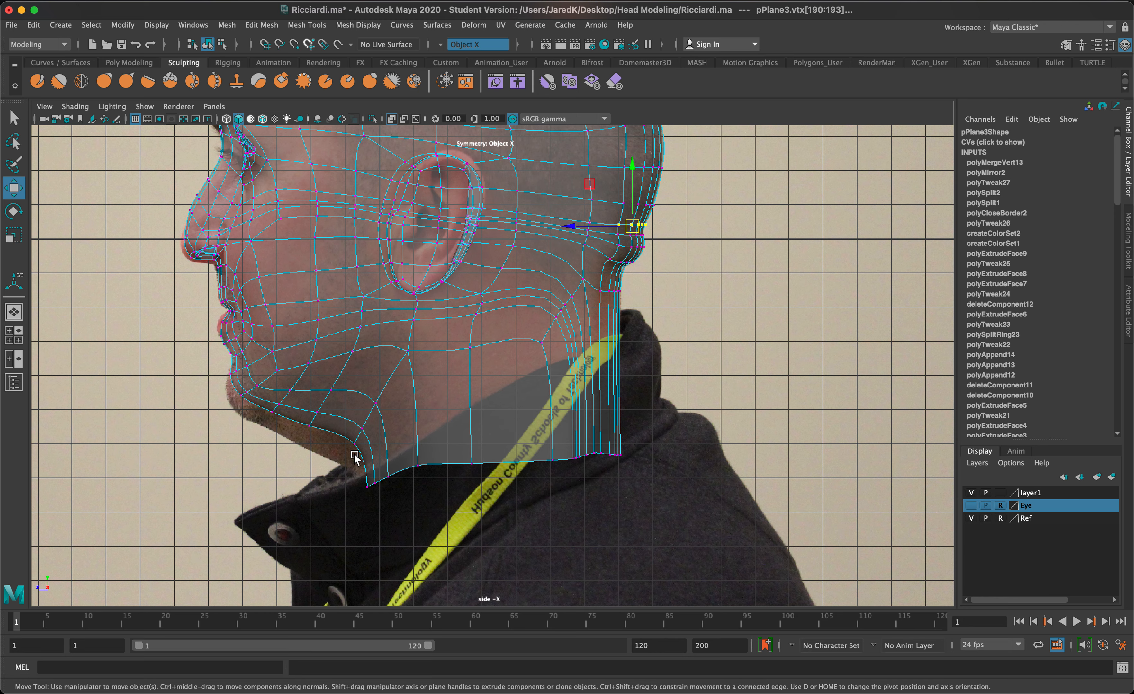
{"action": "left_click", "coordinate": [314, 413]}
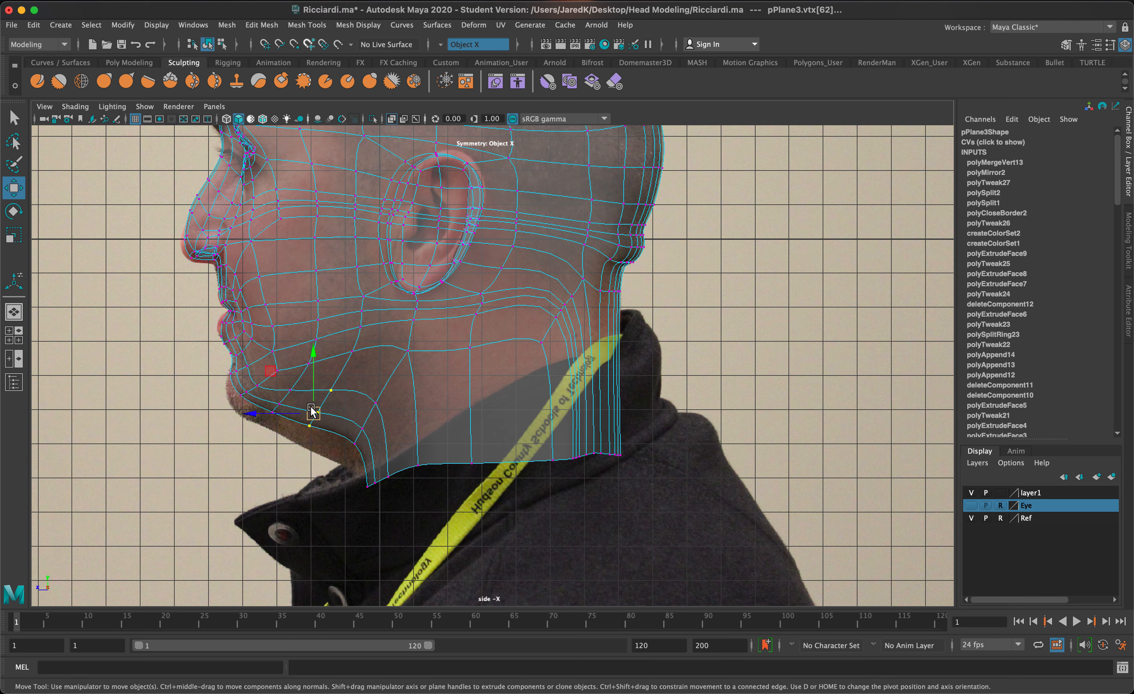
{"action": "left_click_drag", "start_coordinate": [314, 412], "coordinate": [301, 446]}
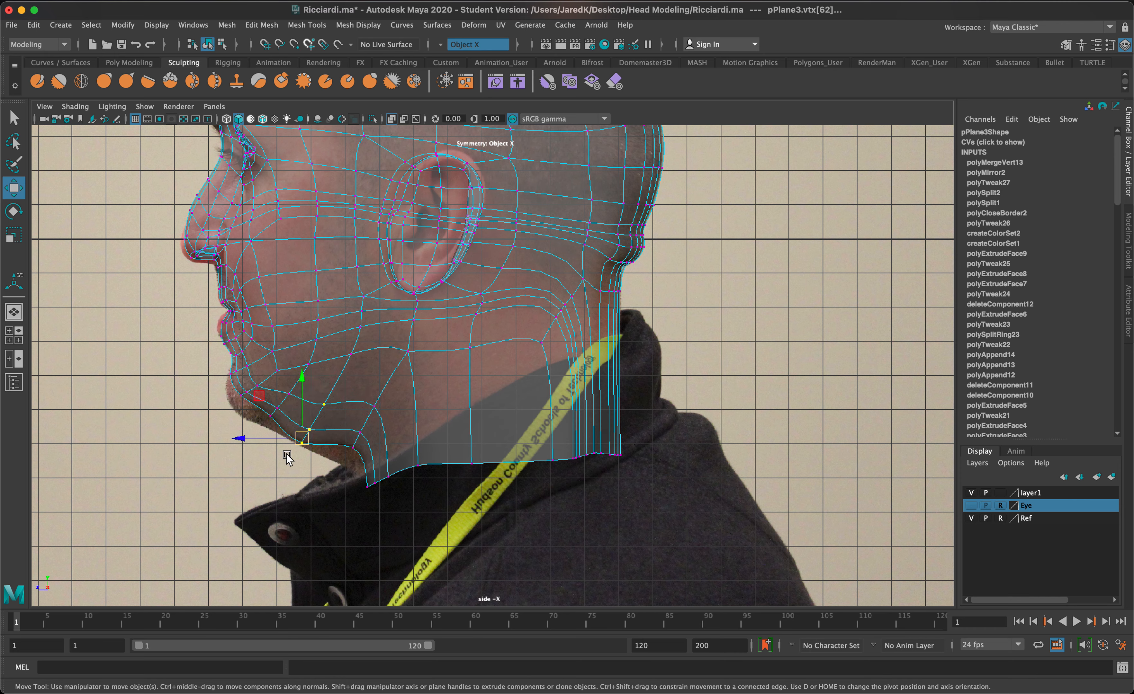
{"action": "left_click", "coordinate": [275, 408]}
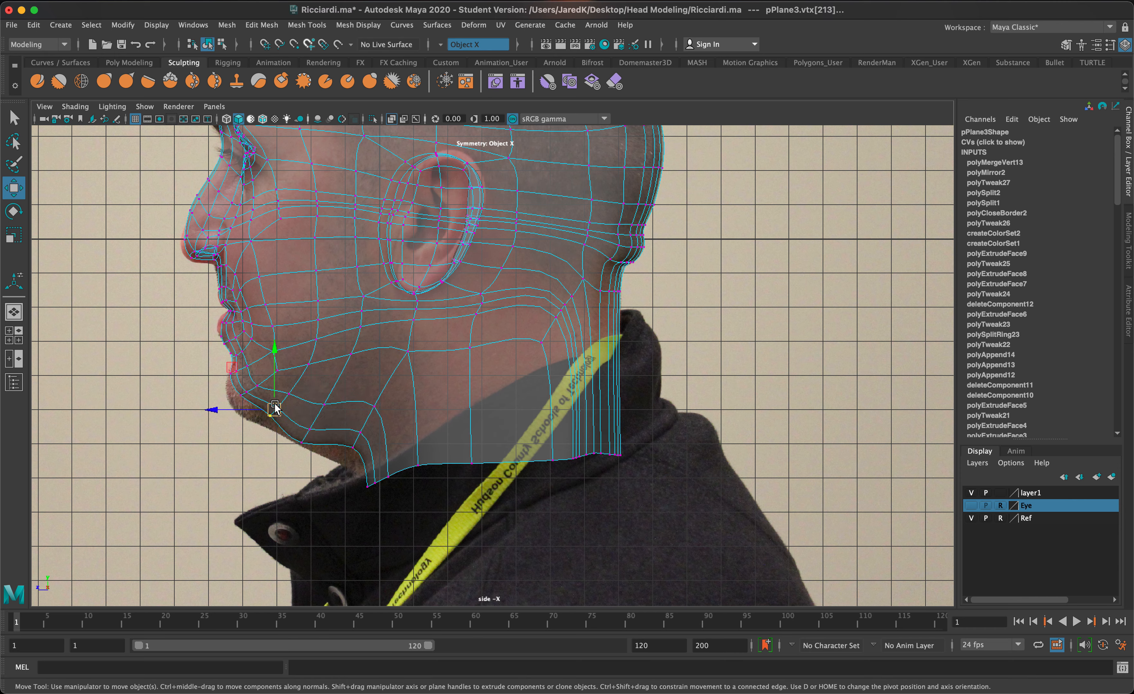
{"action": "left_click_drag", "start_coordinate": [274, 409], "coordinate": [269, 425]}
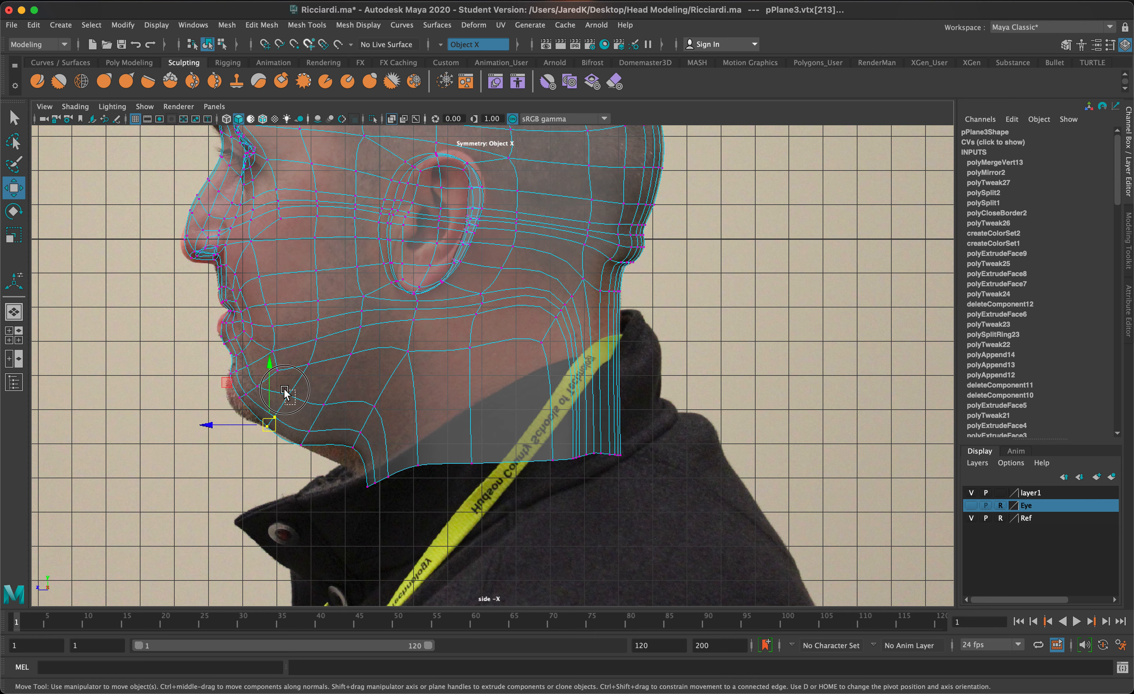
{"action": "left_click", "coordinate": [360, 434]}
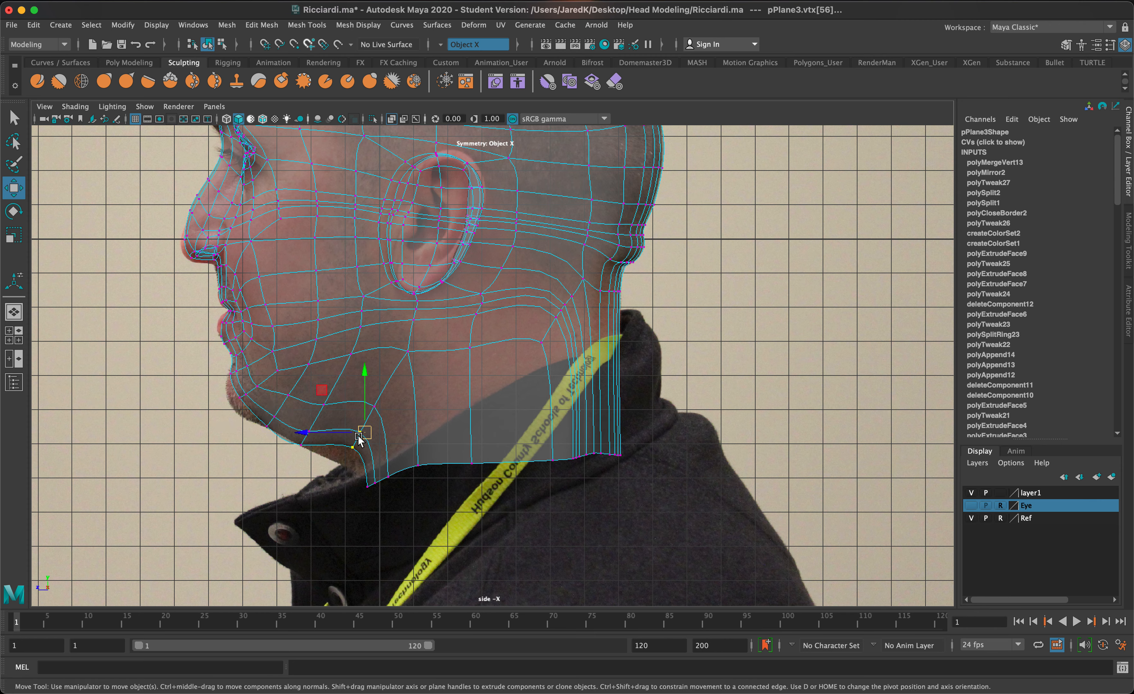
{"action": "left_click_drag", "start_coordinate": [359, 437], "coordinate": [345, 460]}
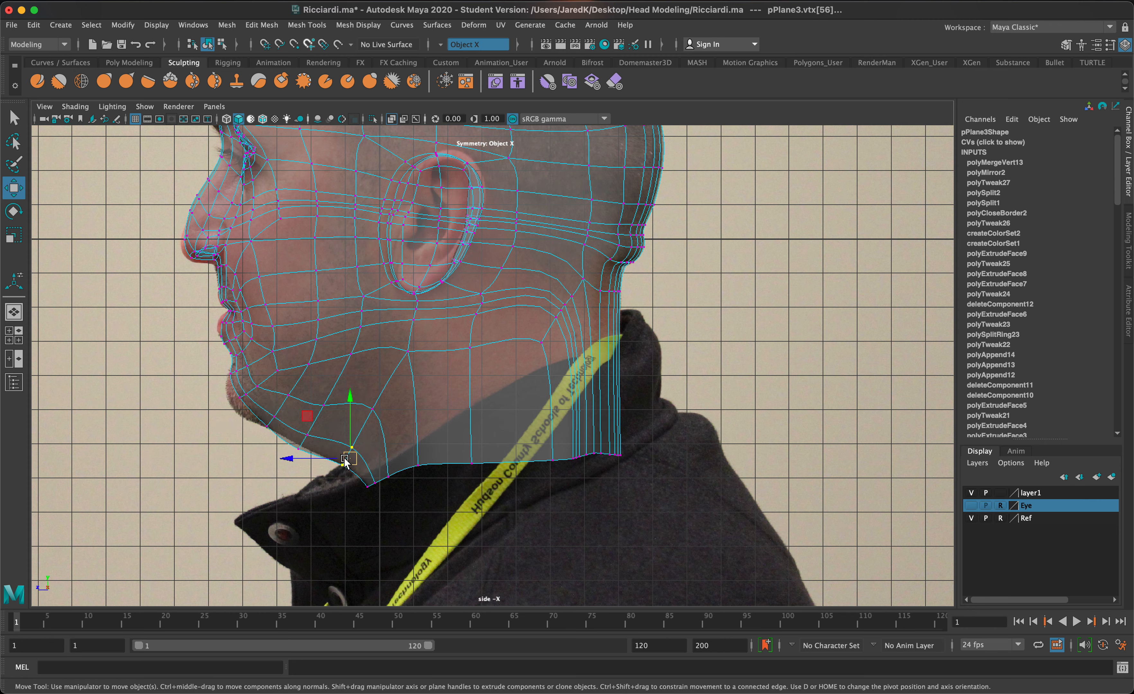
{"action": "left_click", "coordinate": [240, 396]}
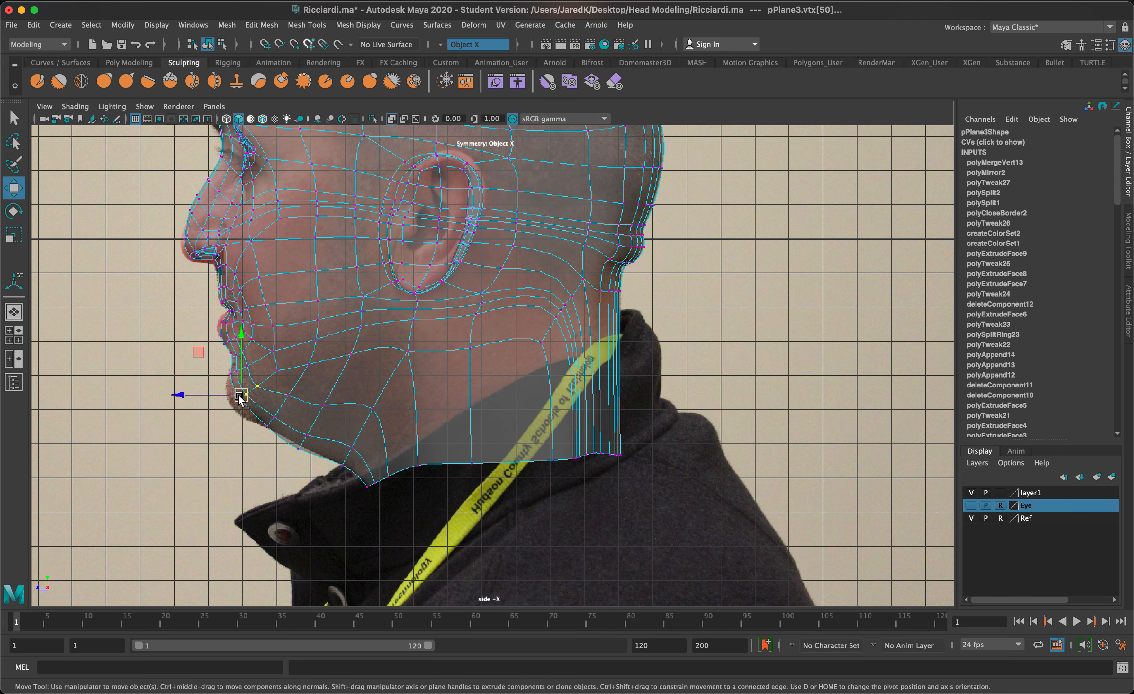
{"action": "left_click_drag", "start_coordinate": [240, 396], "coordinate": [231, 405]}
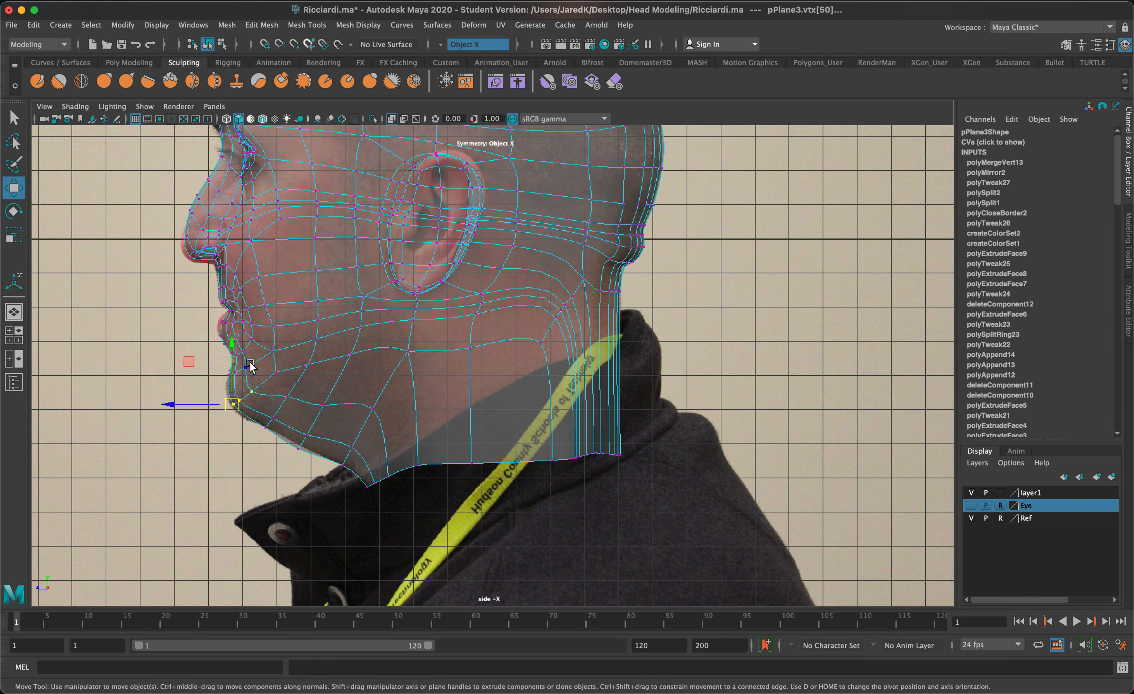
Move the vertices of the nose tip, nose underside and lower lip to match the side reference profile.
{"action": "scroll", "coordinate": [246, 337], "scroll_direction": "up", "scroll_amount": 5}
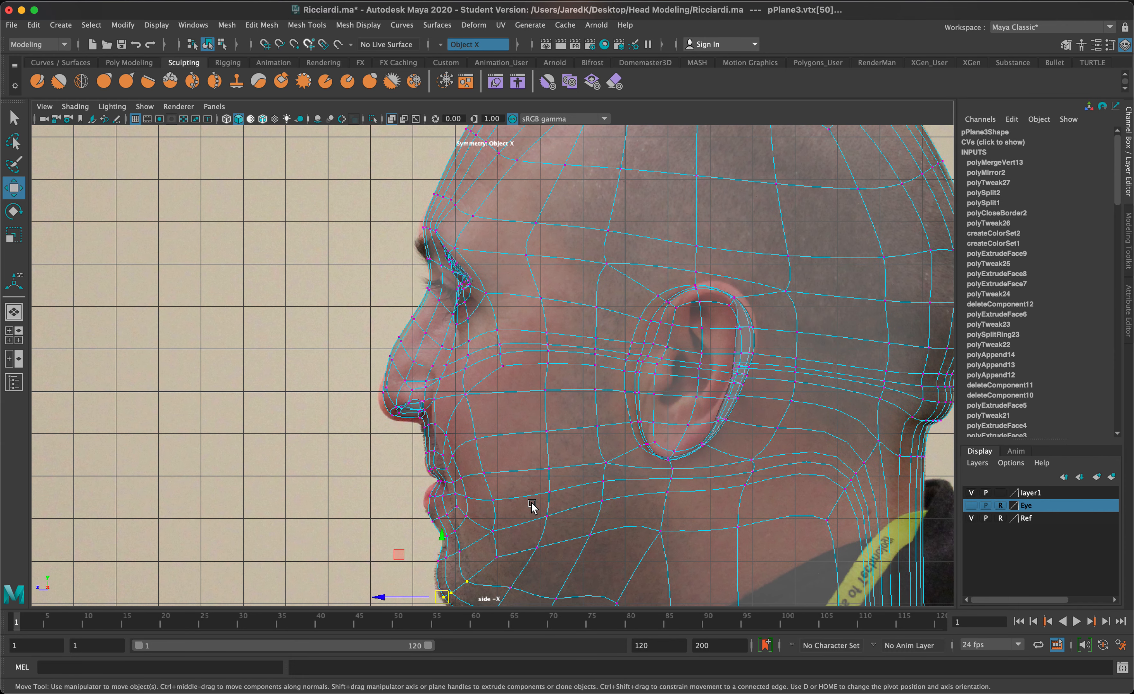
{"action": "scroll", "coordinate": [379, 423], "scroll_direction": "up", "scroll_amount": 2}
{"action": "scroll", "coordinate": [379, 422], "scroll_direction": "up", "scroll_amount": 2}
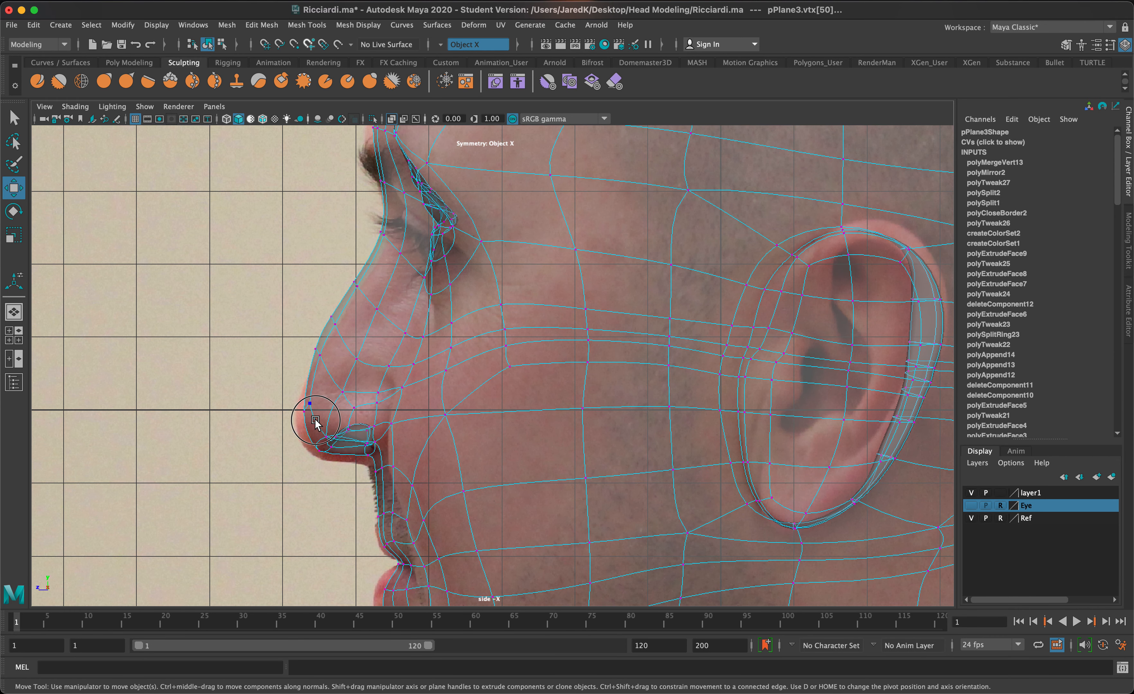
{"action": "left_click_drag", "start_coordinate": [292, 389], "coordinate": [325, 452]}
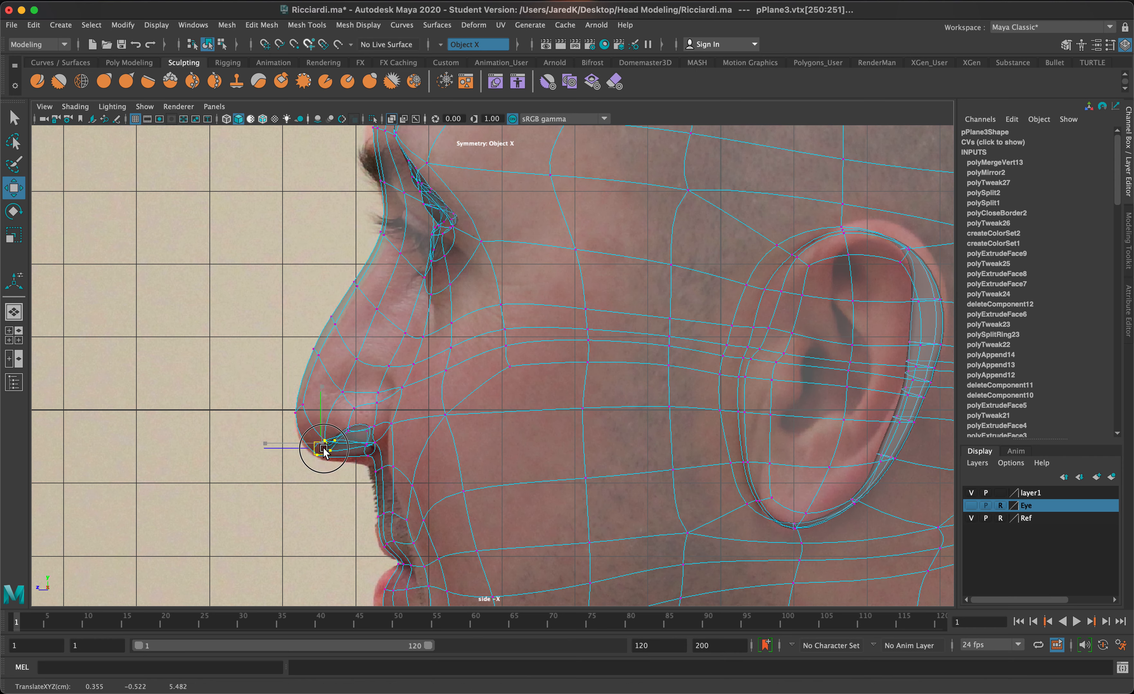
{"action": "left_click", "coordinate": [373, 454]}
{"action": "left_click_drag", "start_coordinate": [368, 448], "coordinate": [362, 456]}
{"action": "middle_click_drag", "start_coordinate": [417, 502], "coordinate": [482, 389], "text": "alt"}
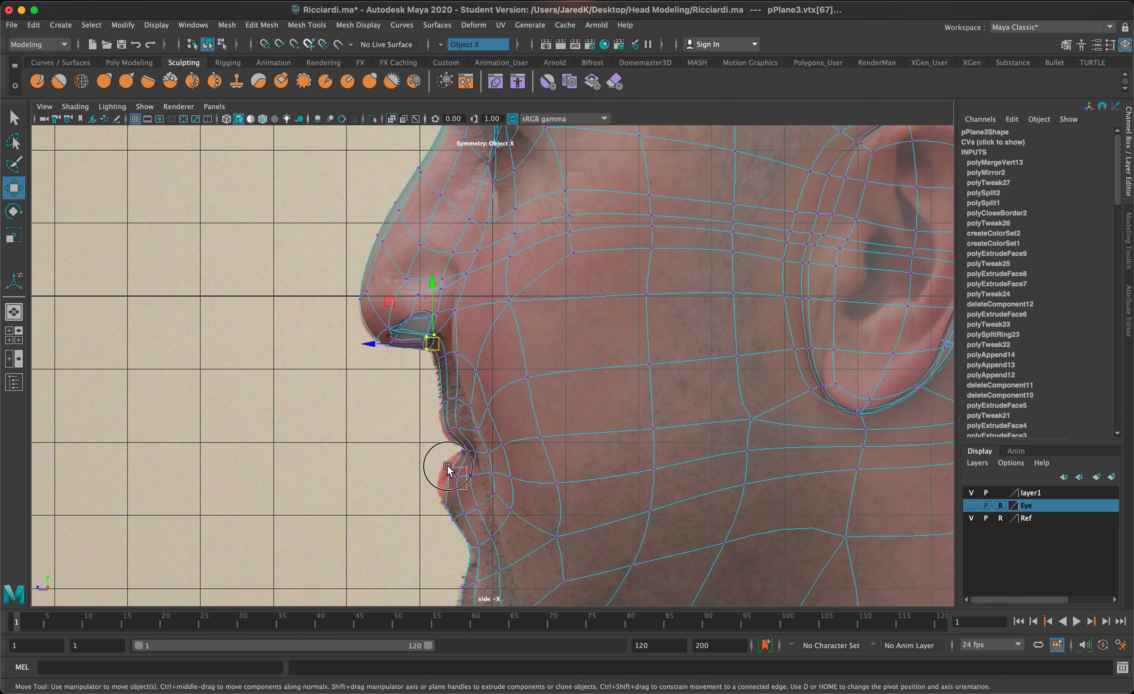
{"action": "left_click_drag", "start_coordinate": [448, 467], "coordinate": [436, 497]}
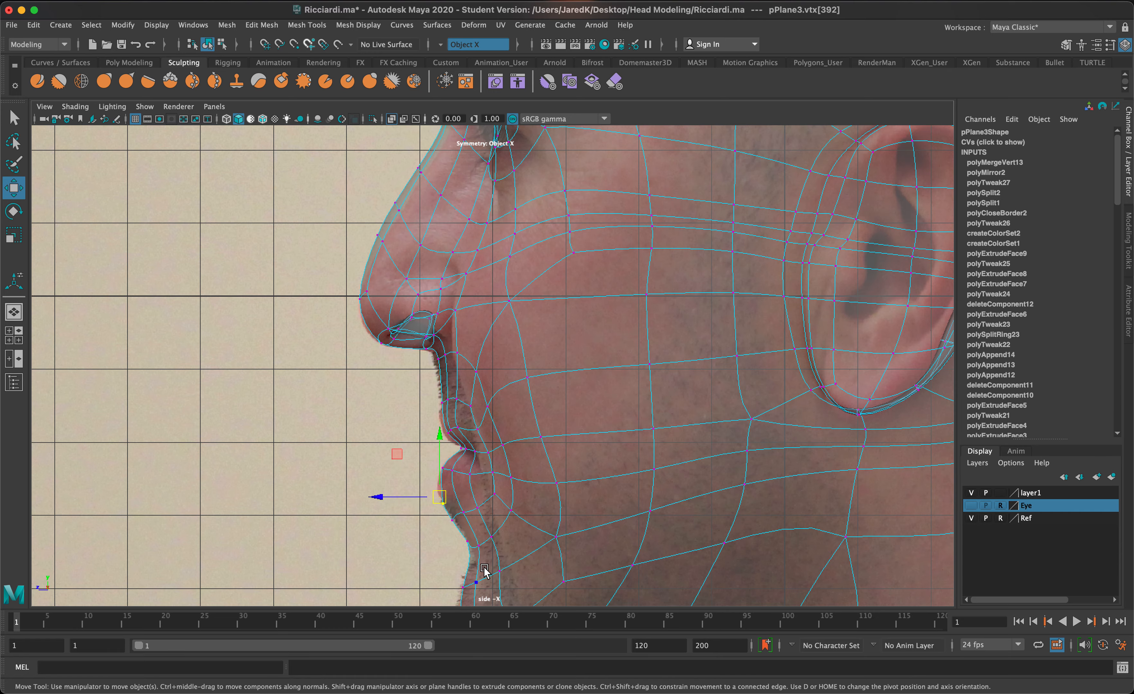
Compare the head with the side and front reference photos, and examine its jaw and neck in the perspective view.
{"action": "middle_click_drag", "start_coordinate": [487, 564], "coordinate": [213, 513], "text": "alt"}
{"action": "scroll", "coordinate": [410, 400], "scroll_direction": "down", "scroll_amount": 5}
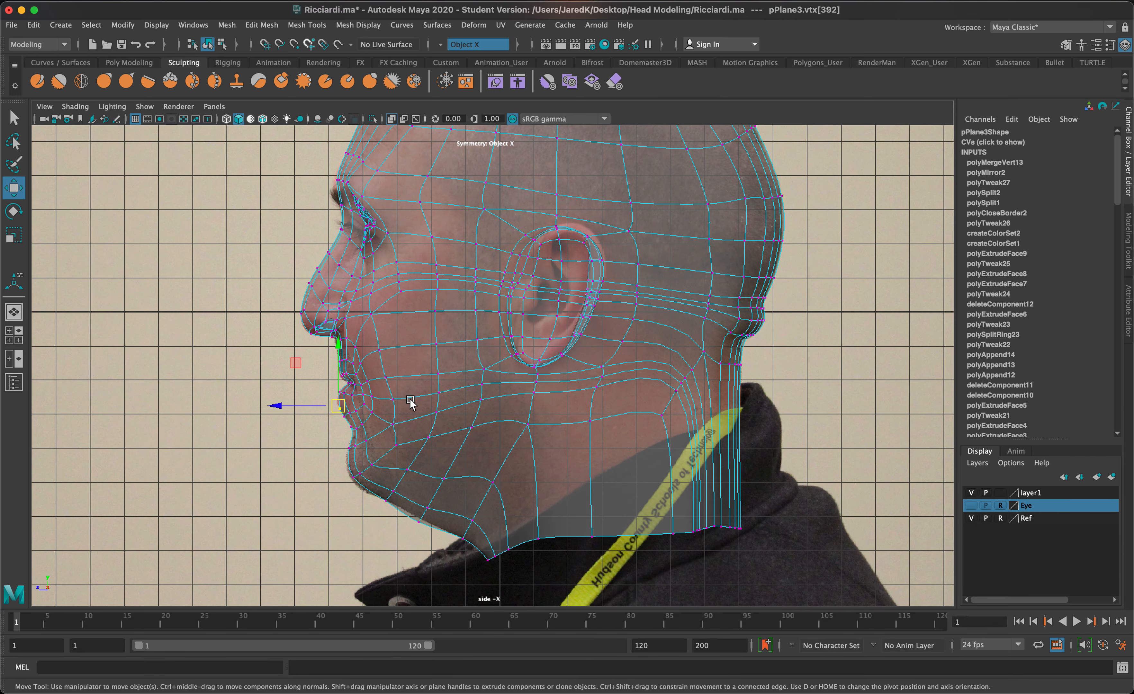
{"action": "key", "text": "space"}
{"action": "key", "text": "space"}
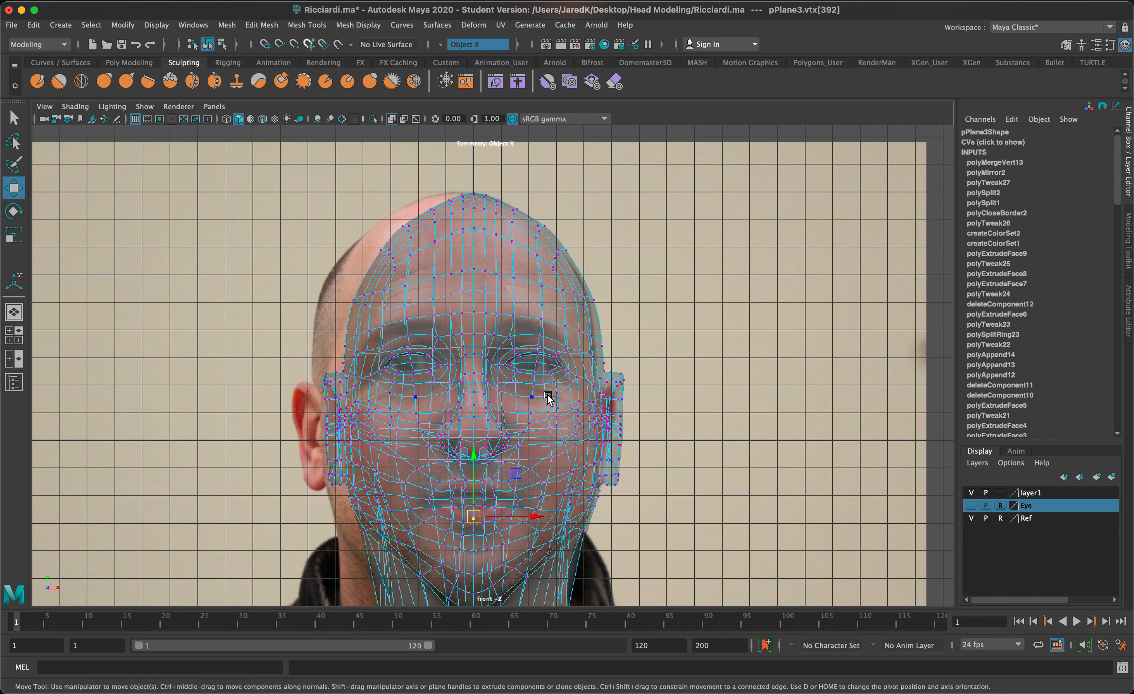
{"action": "scroll", "coordinate": [535, 386], "scroll_direction": "down", "scroll_amount": 3}
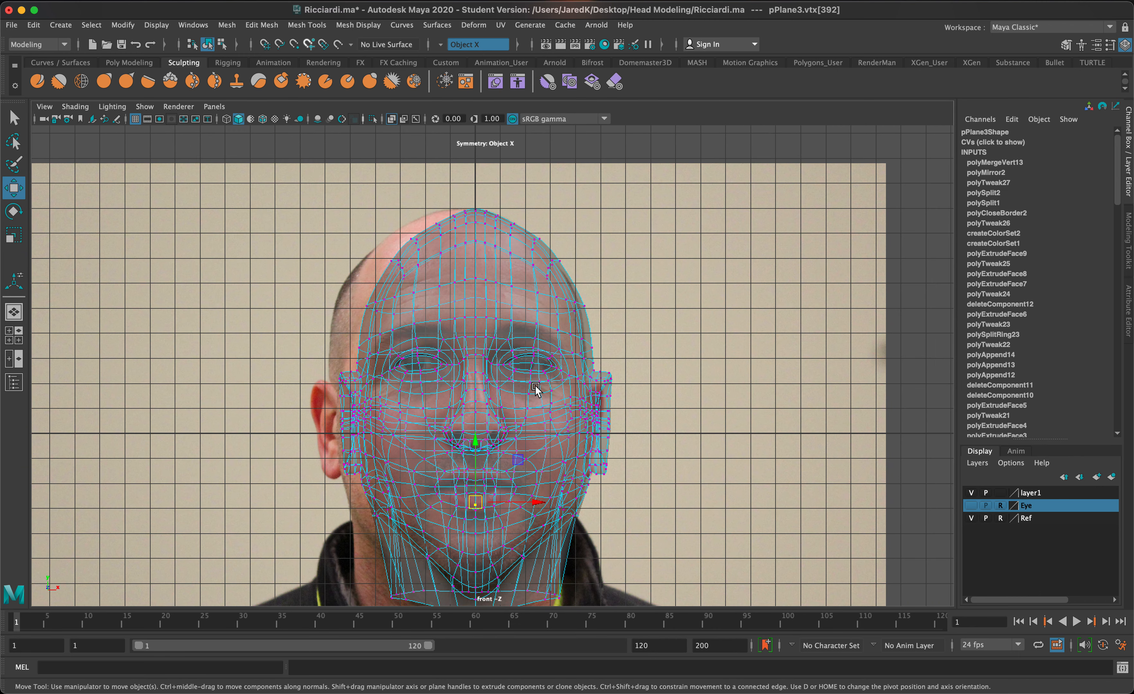
{"action": "scroll", "coordinate": [535, 386], "scroll_direction": "up", "scroll_amount": 4}
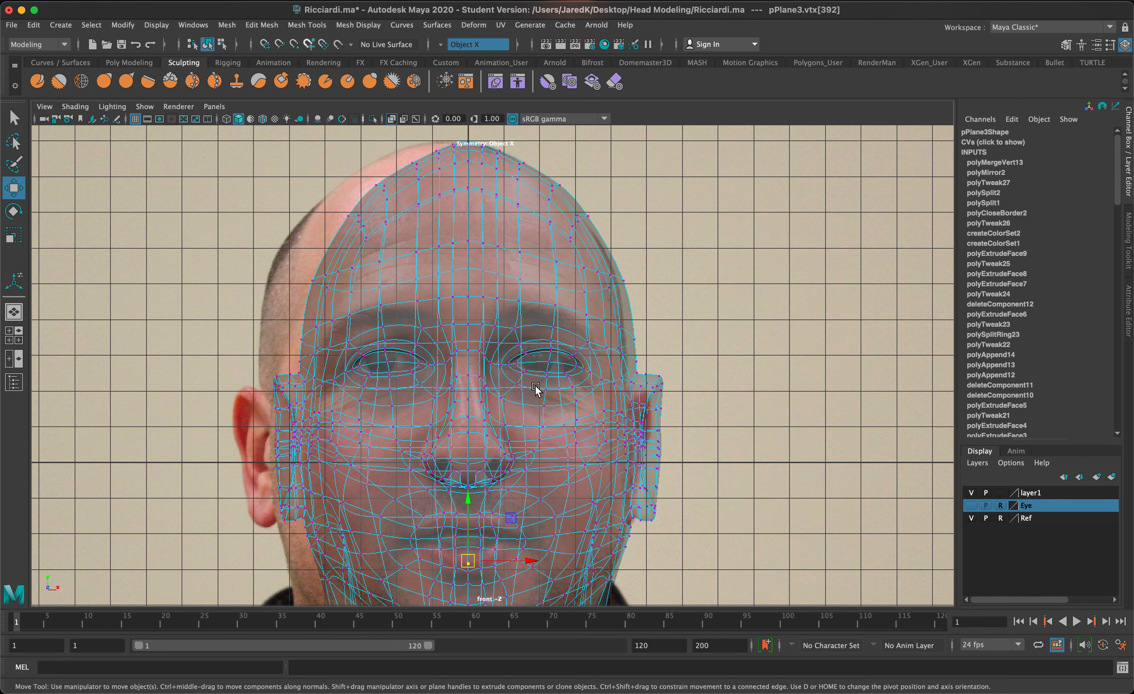
{"action": "right_click_drag", "start_coordinate": [548, 320], "coordinate": [591, 310]}
{"action": "left_click", "coordinate": [674, 316]}
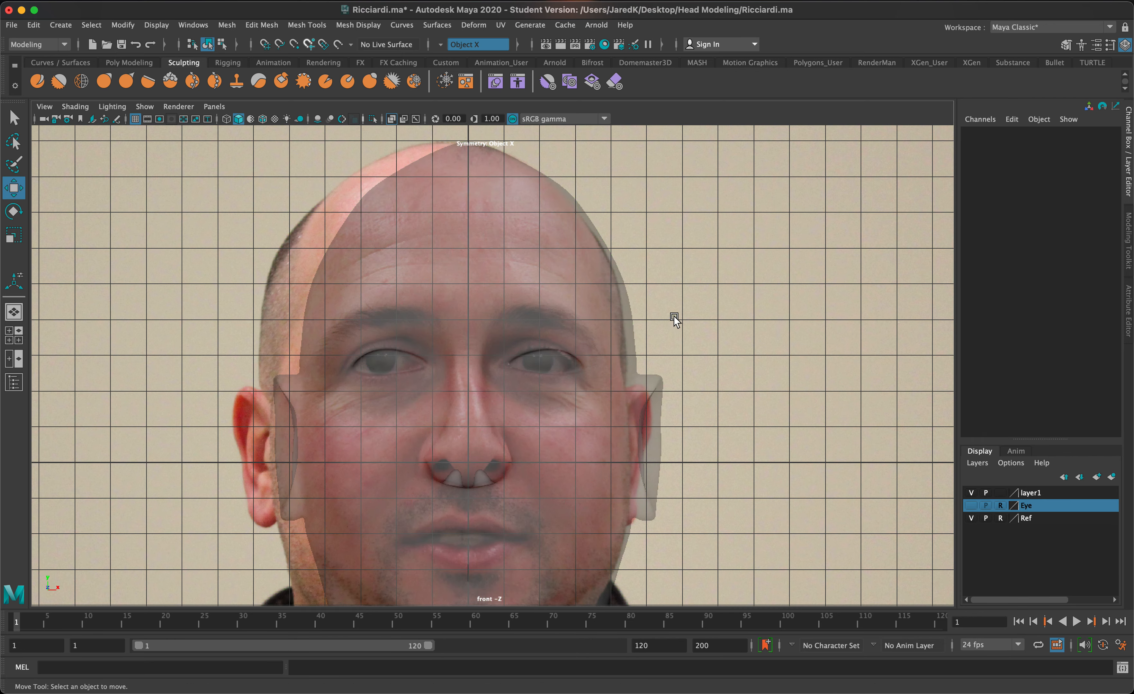
{"action": "key", "text": "space"}
{"action": "key", "text": "space"}
{"action": "left_click_drag", "start_coordinate": [676, 317], "coordinate": [619, 360], "text": "alt"}
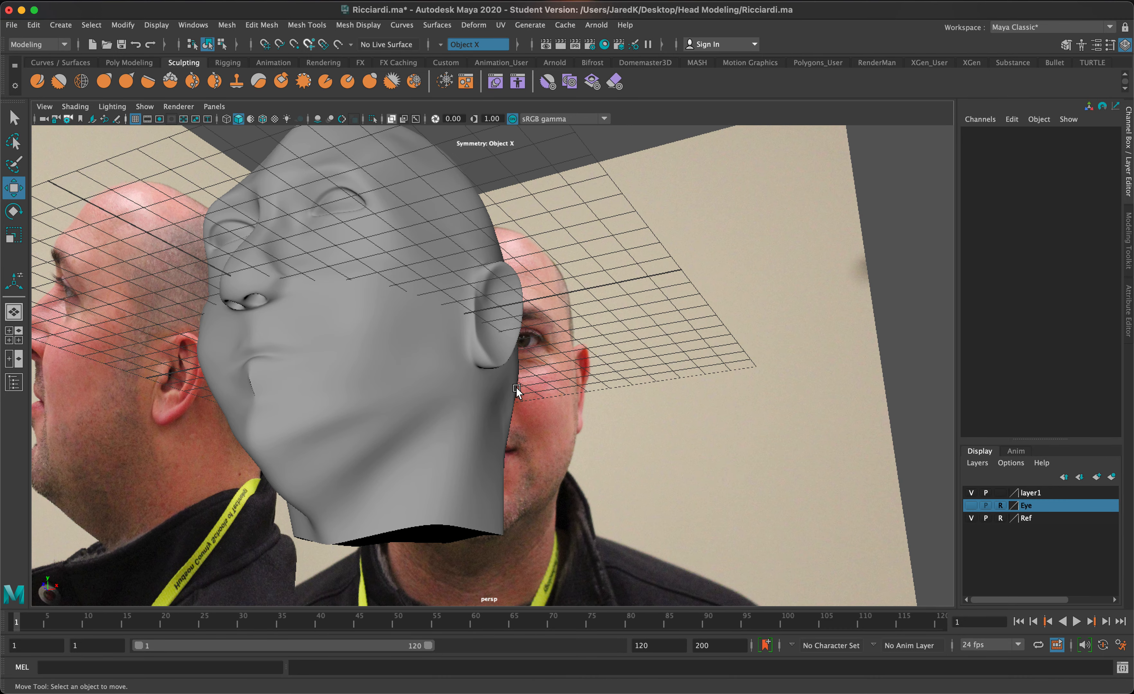
Sculpt the creased surface under the jaw and at the upper neck with the Grab tool to soften the transition on both sides.
{"action": "left_click", "coordinate": [418, 414]}
{"action": "key", "text": "space"}
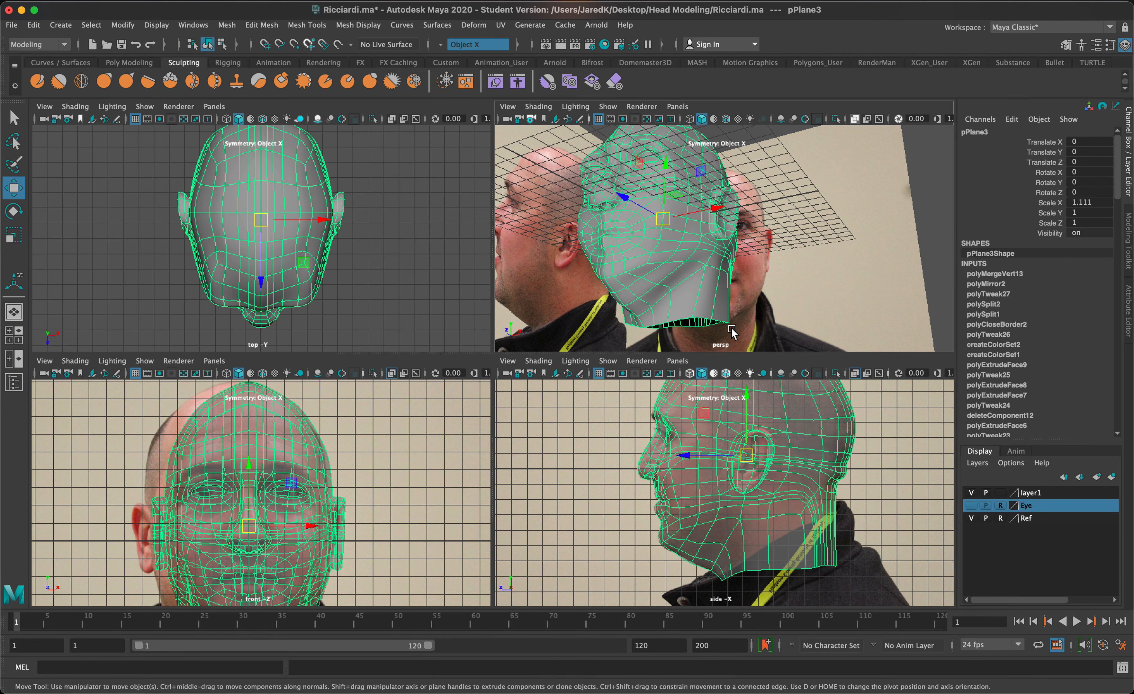
{"action": "key", "text": "space"}
{"action": "left_click_drag", "start_coordinate": [456, 356], "coordinate": [498, 360], "text": "alt"}
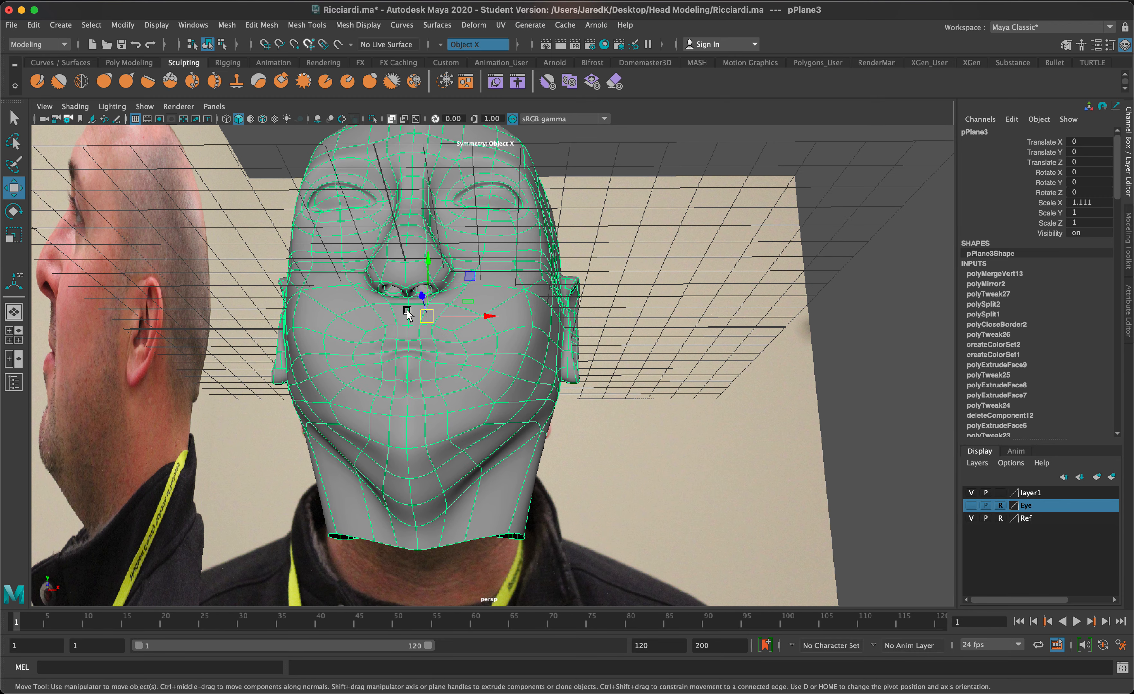
{"action": "left_click", "coordinate": [103, 82]}
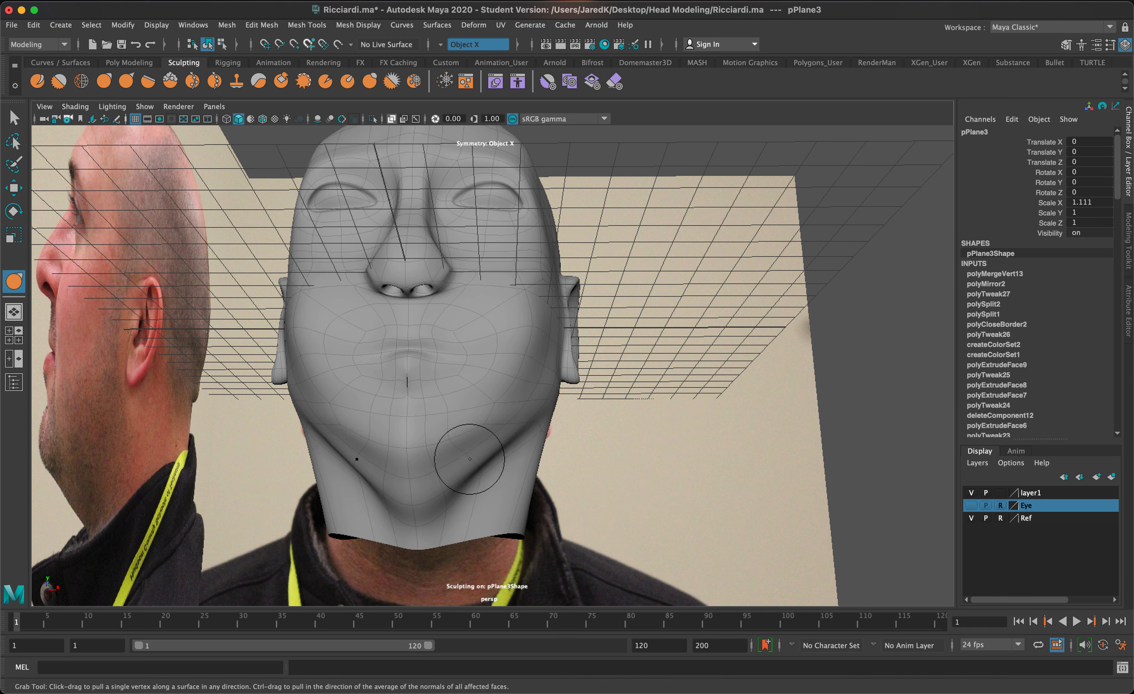
{"action": "left_click_drag", "start_coordinate": [469, 460], "coordinate": [472, 466]}
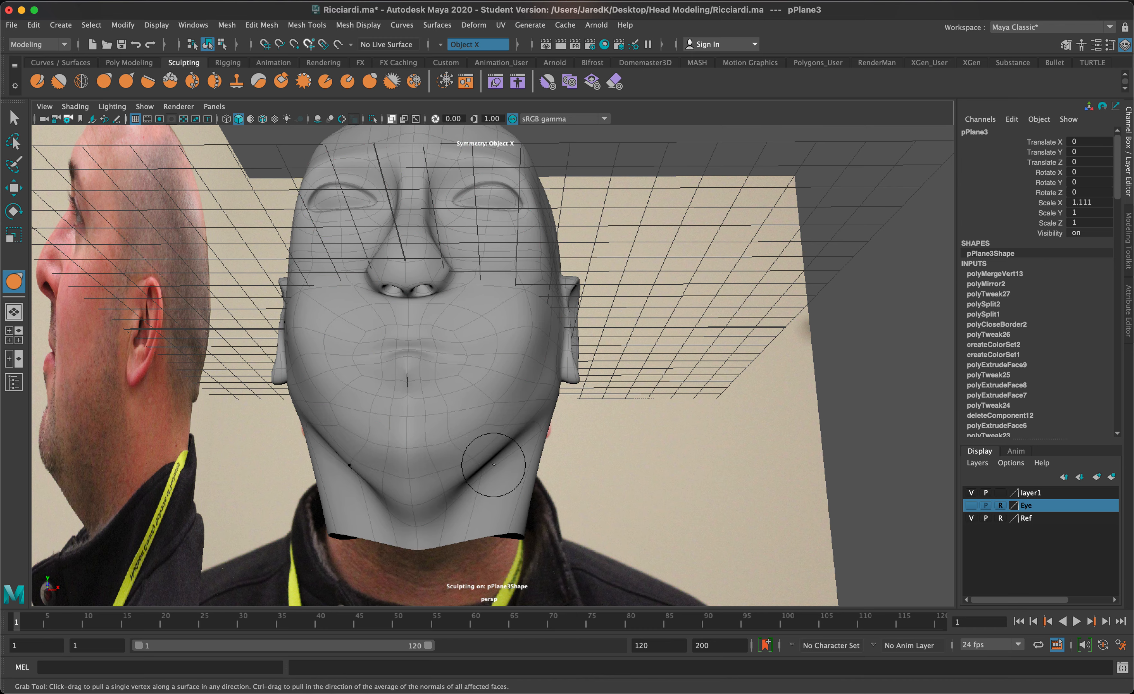
{"action": "left_click_drag", "start_coordinate": [502, 473], "coordinate": [518, 421]}
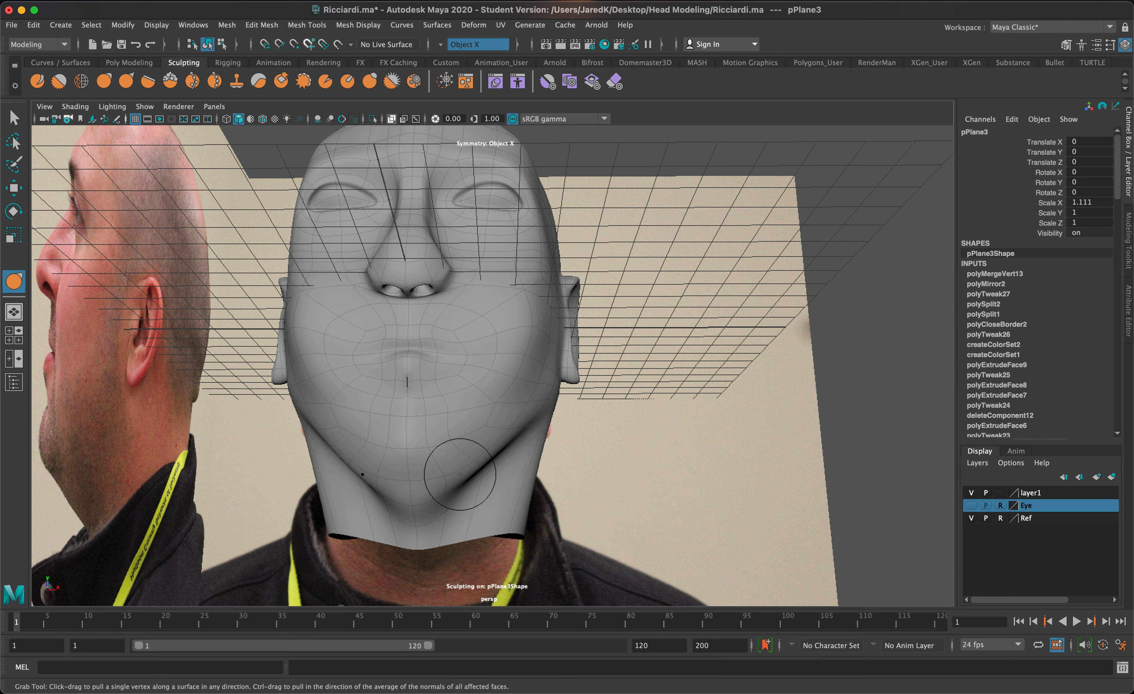
{"action": "left_click_drag", "start_coordinate": [453, 465], "coordinate": [412, 471], "text": "alt"}
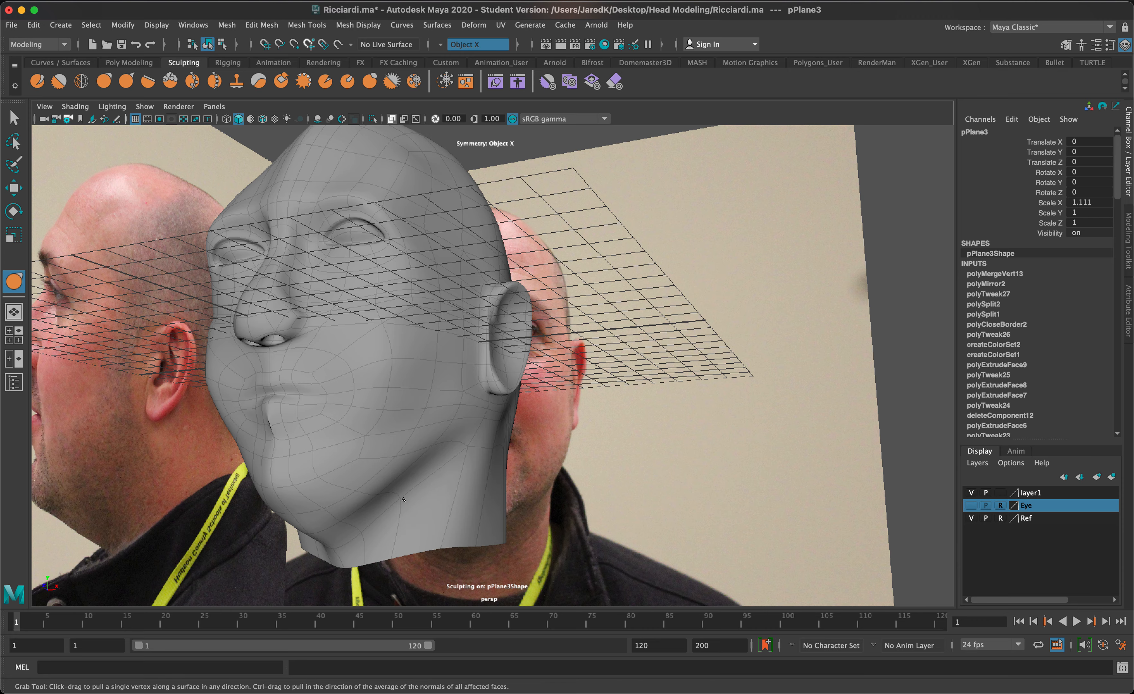
{"action": "left_click_drag", "start_coordinate": [421, 509], "coordinate": [334, 529], "text": "alt"}
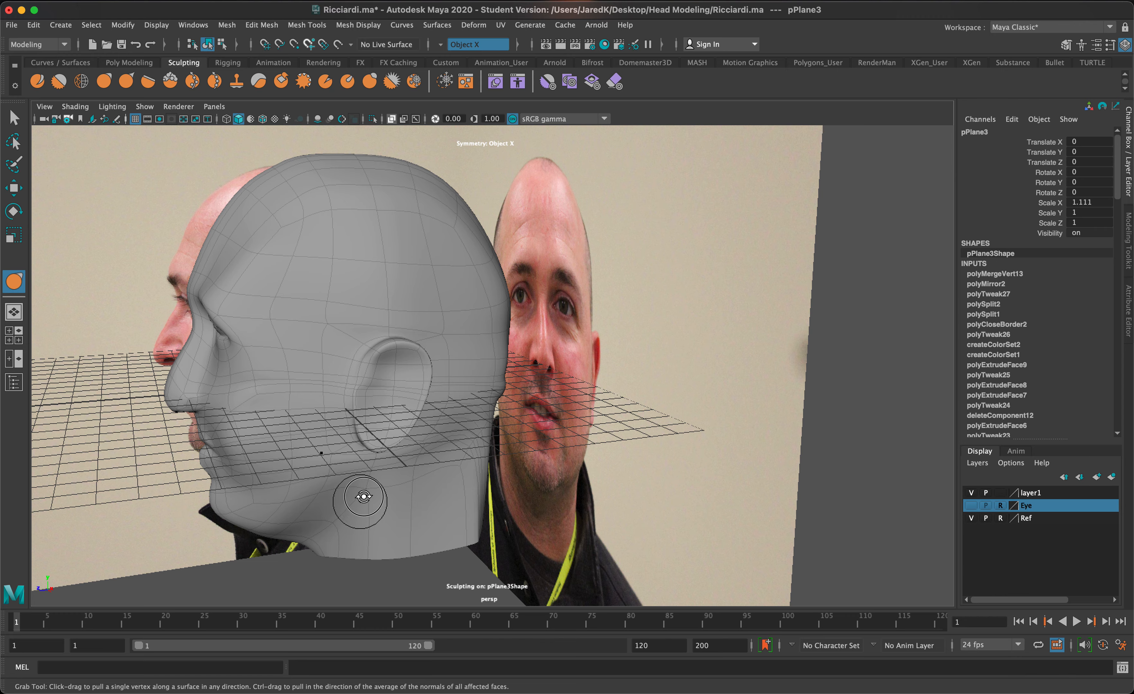
{"action": "left_click_drag", "start_coordinate": [364, 497], "coordinate": [470, 444], "text": "alt"}
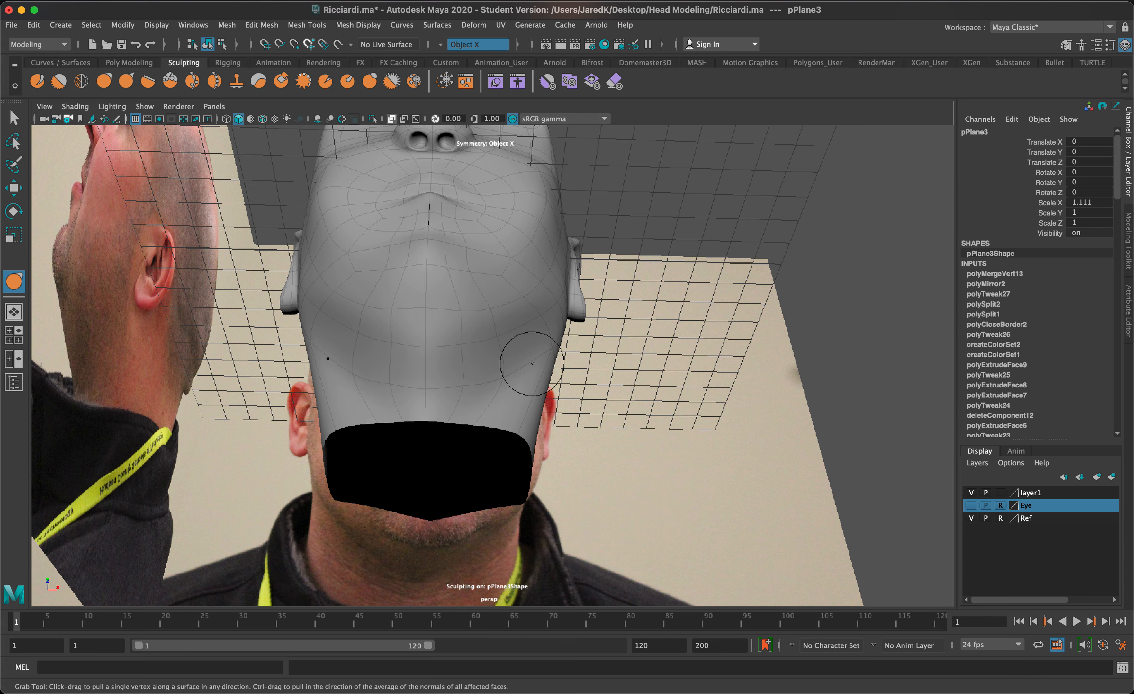
{"action": "left_click_drag", "start_coordinate": [532, 364], "coordinate": [409, 531], "text": "alt"}
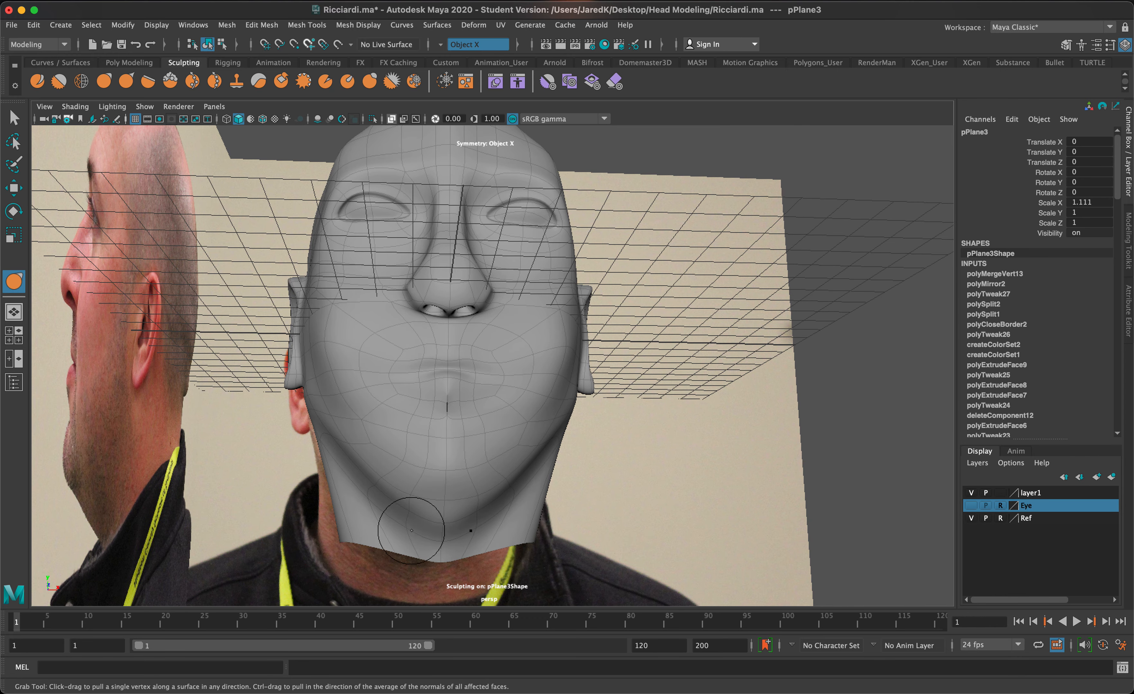
Activate the Smooth sculpting tool and reduce its buildup to 24.670.
{"action": "left_click", "coordinate": [58, 81]}
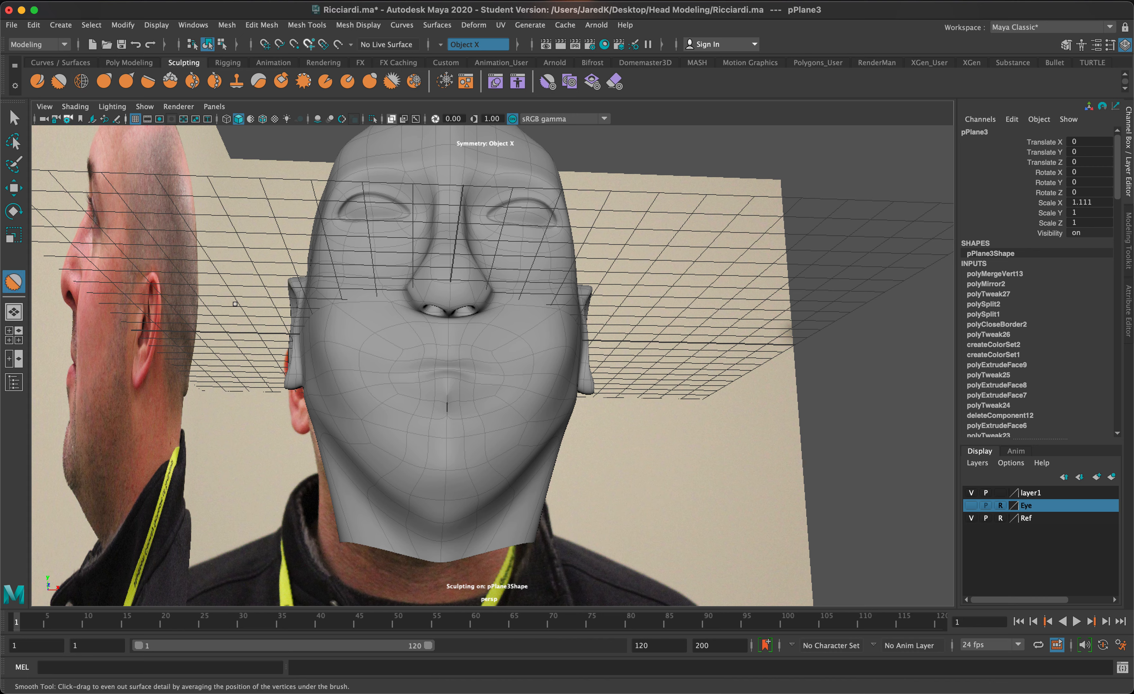
{"action": "left_click_drag", "start_coordinate": [439, 559], "coordinate": [440, 547]}
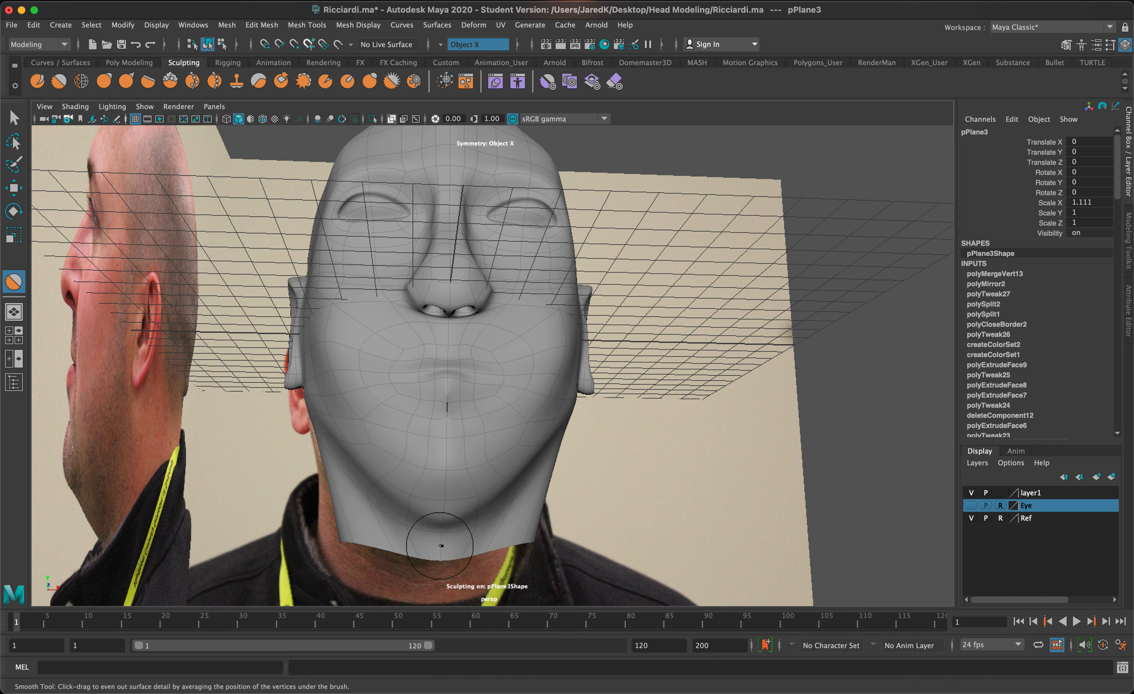
{"action": "key", "text": "z"}
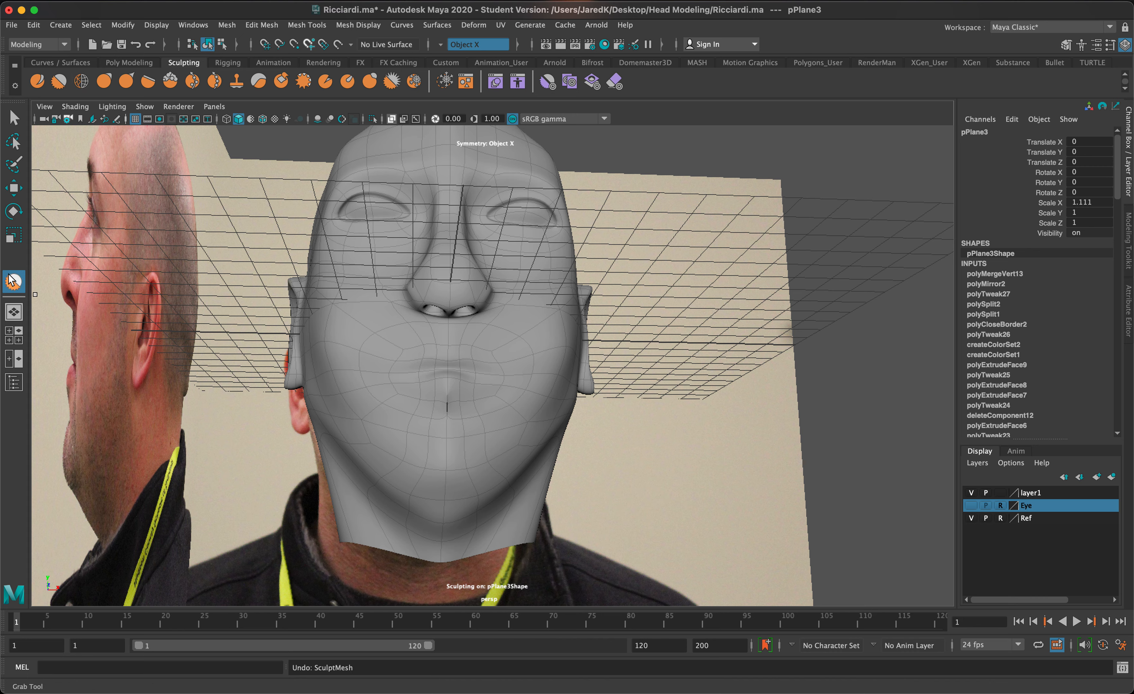
{"action": "double_click", "coordinate": [13, 281]}
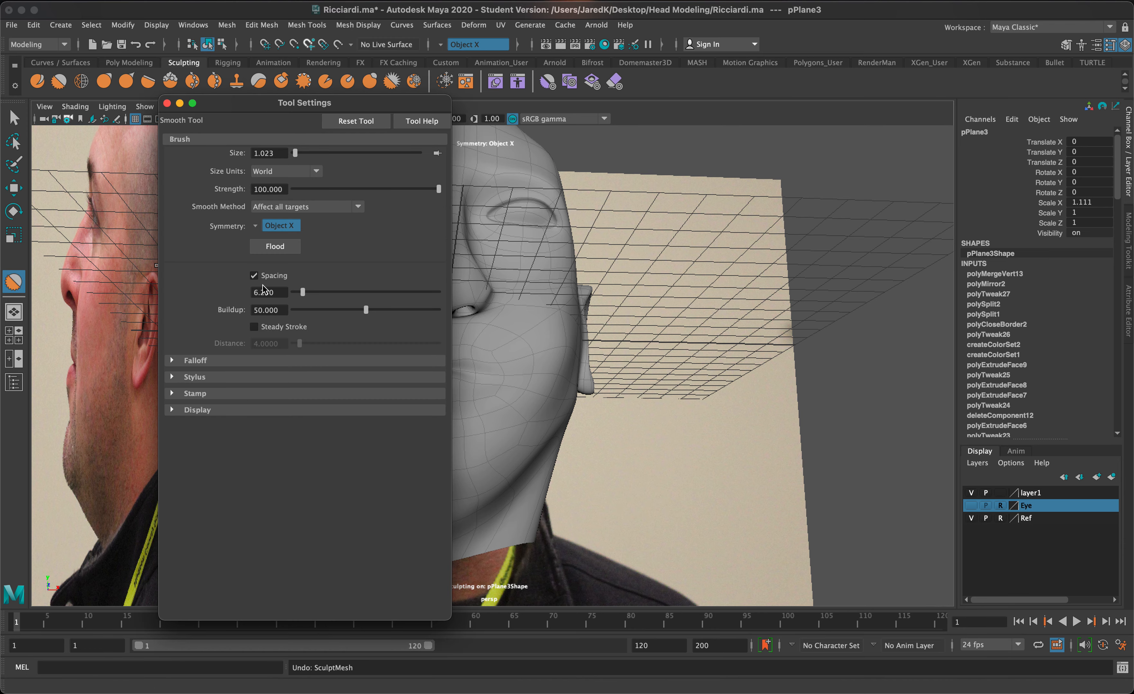
{"action": "left_click_drag", "start_coordinate": [330, 310], "coordinate": [329, 309]}
{"action": "left_click_drag", "start_coordinate": [251, 104], "coordinate": [154, 86]}
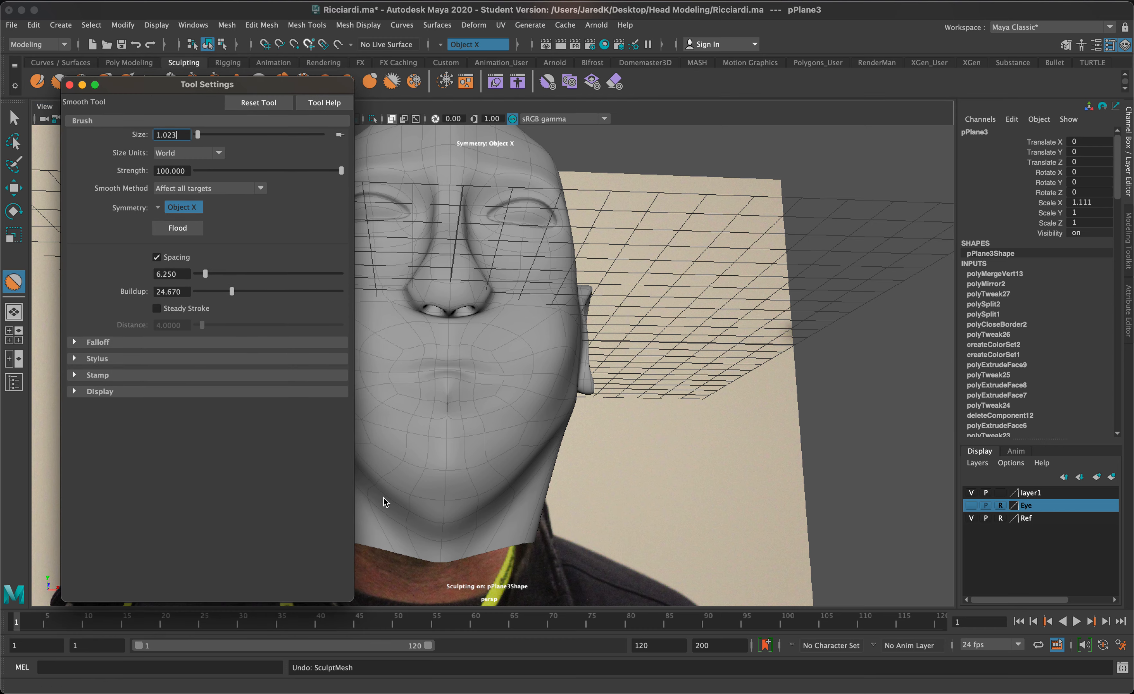
Smooth the front of the neck beneath the chin with the Smooth tool and dismiss the tool settings.
{"action": "left_click", "coordinate": [455, 546]}
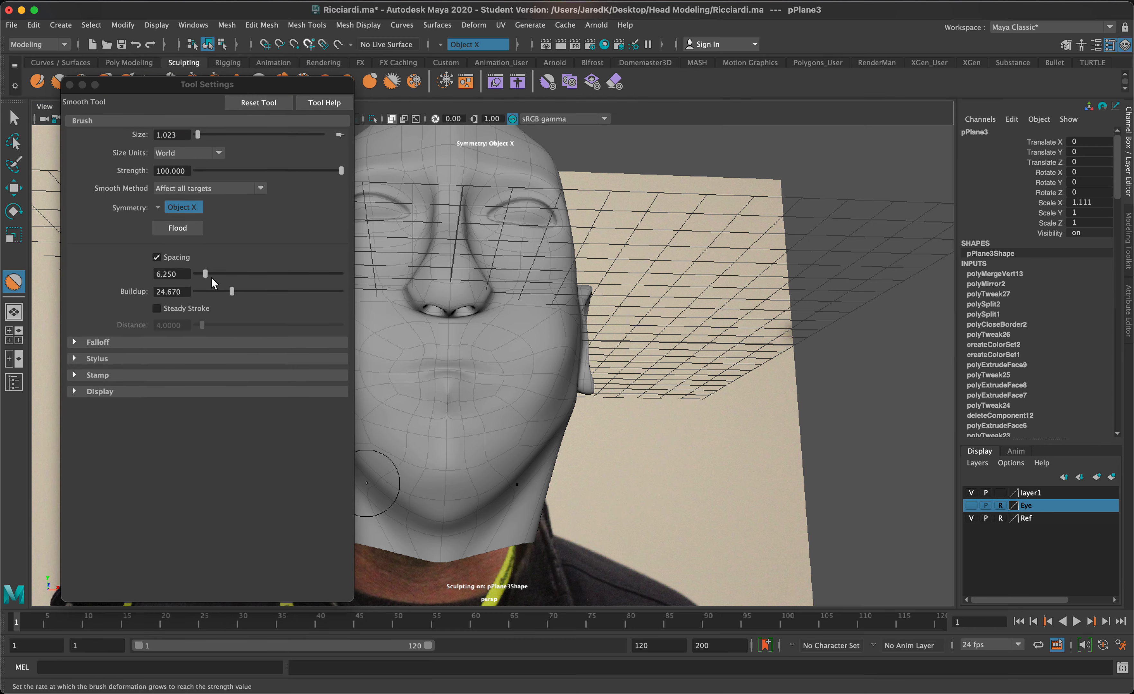
{"action": "left_click_drag", "start_coordinate": [417, 304], "coordinate": [424, 530], "text": "alt"}
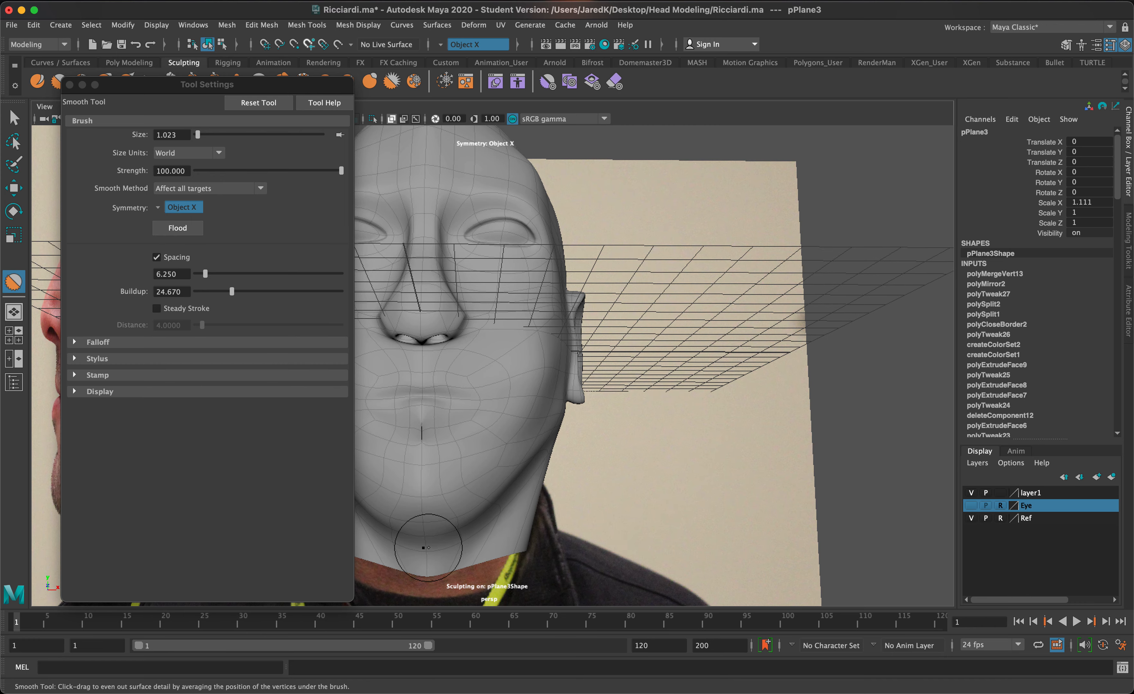
{"action": "left_click_drag", "start_coordinate": [747, 447], "coordinate": [750, 362], "text": "alt"}
{"action": "left_click_drag", "start_coordinate": [587, 397], "coordinate": [695, 405], "text": "alt"}
{"action": "left_click", "coordinate": [70, 84]}
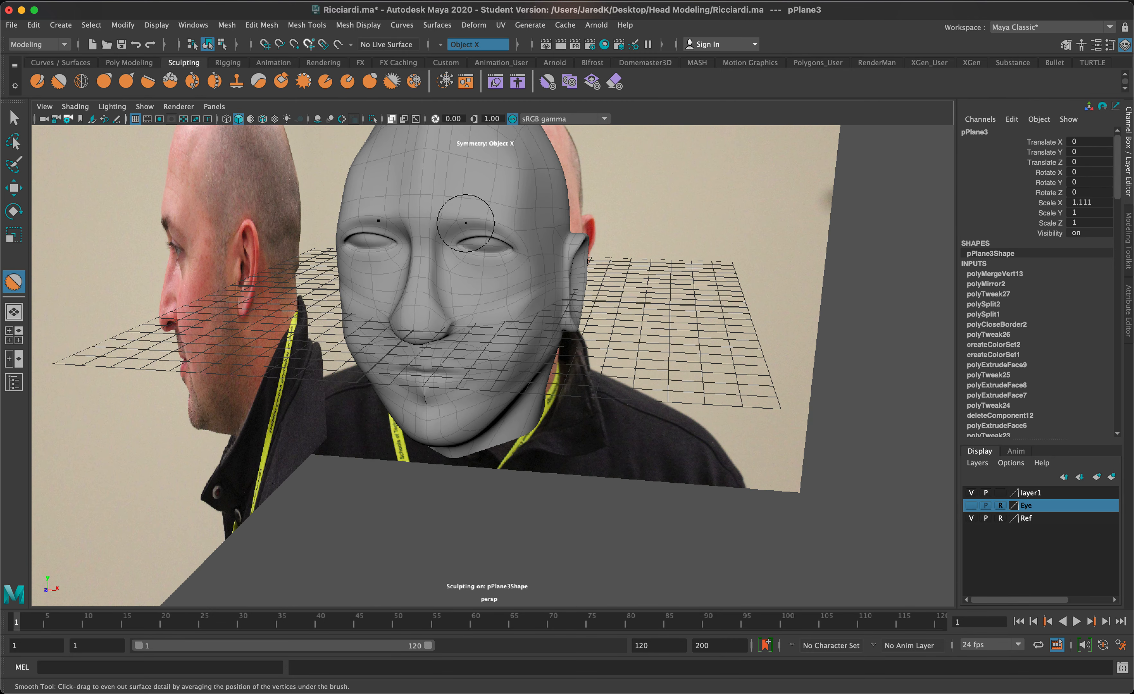
Display the mouth and chin area unsmoothed and switch the head mesh to vertex selection.
{"action": "scroll", "coordinate": [566, 335], "scroll_direction": "up", "scroll_amount": 3}
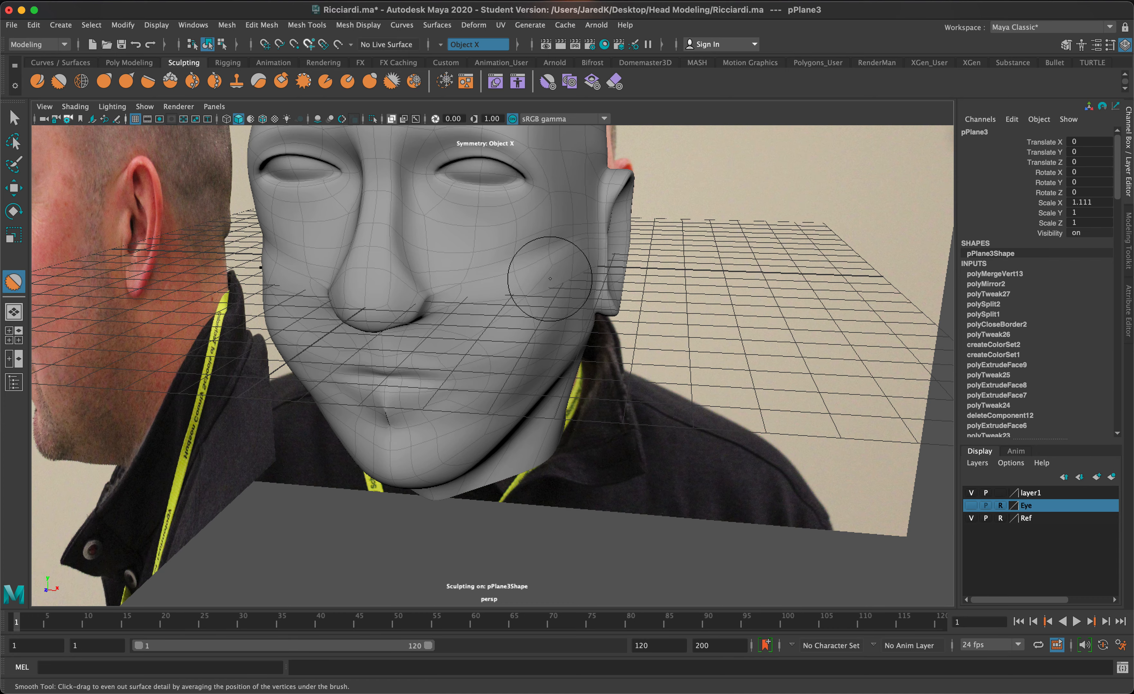
{"action": "left_click_drag", "start_coordinate": [551, 261], "coordinate": [638, 268], "text": "alt"}
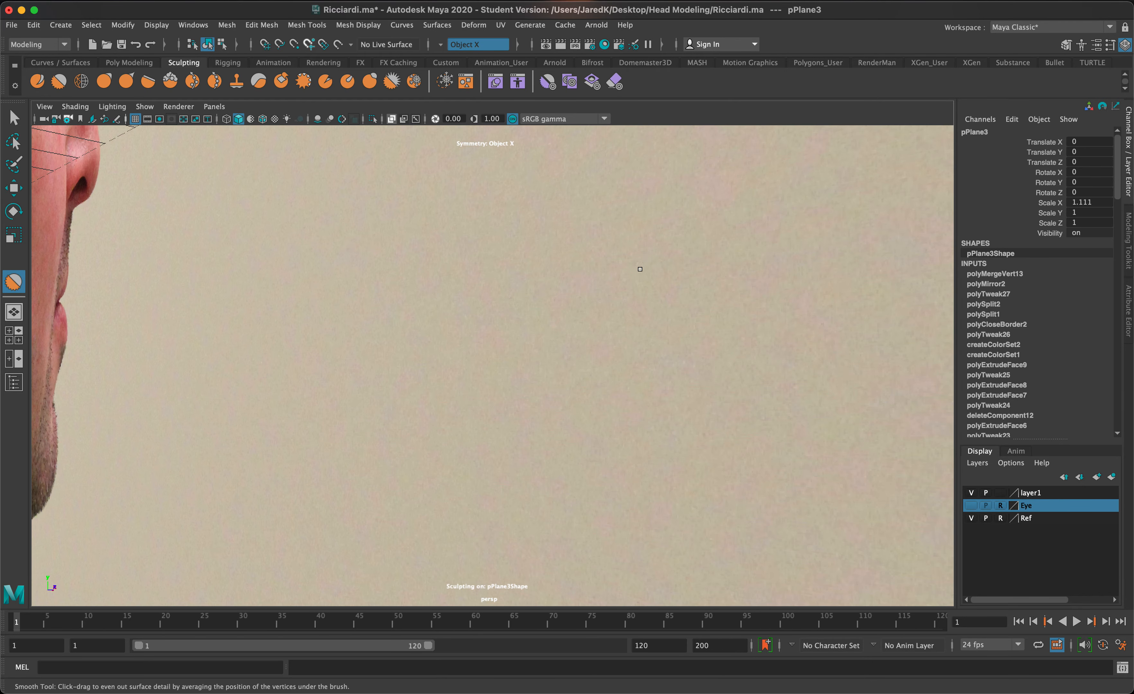
{"action": "key", "text": "bracketleft"}
{"action": "left_click_drag", "start_coordinate": [511, 345], "coordinate": [530, 364], "text": "alt"}
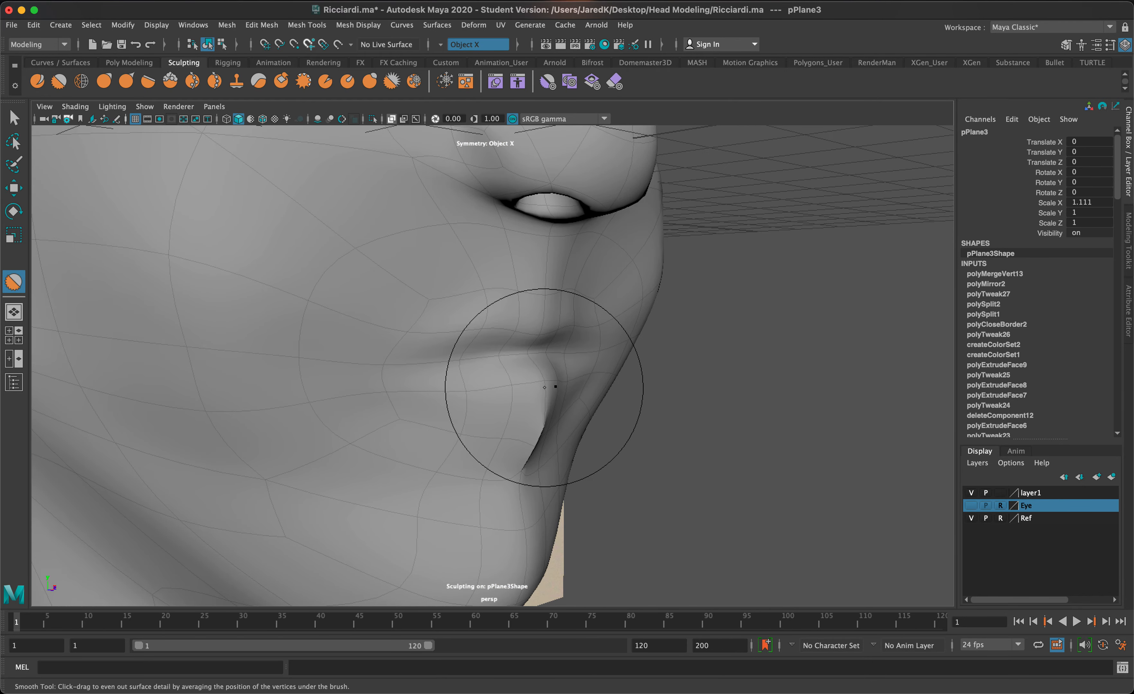
{"action": "key", "text": "1"}
{"action": "left_click_drag", "start_coordinate": [474, 473], "coordinate": [367, 455], "text": "alt"}
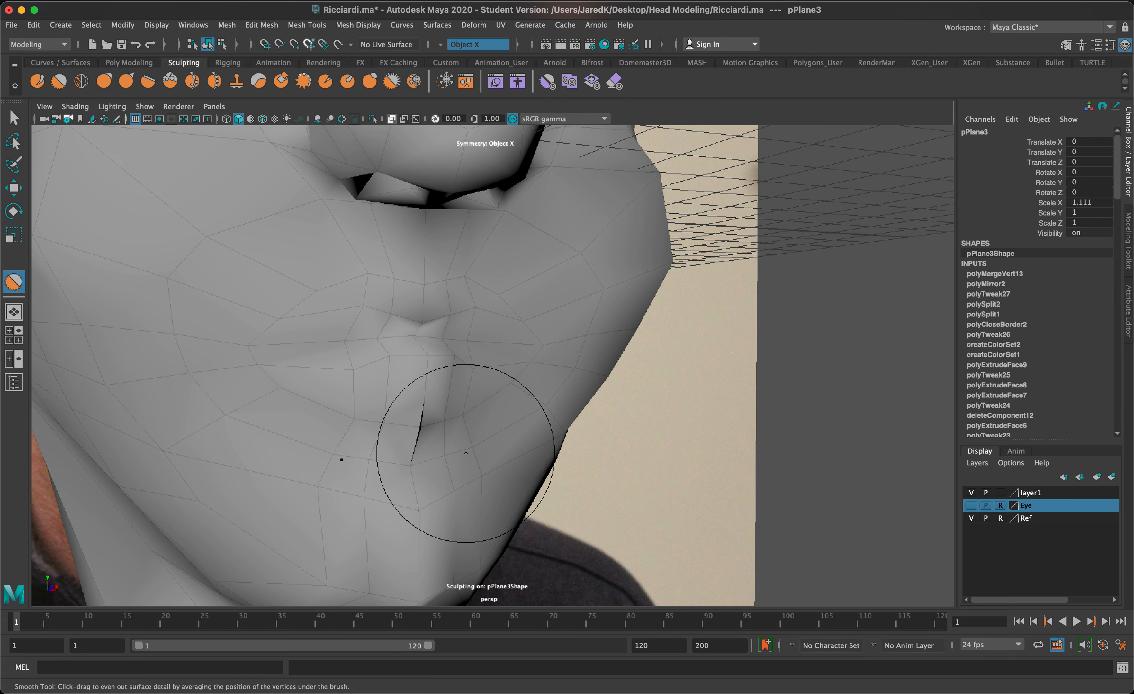
{"action": "mouse_move", "coordinate": [456, 436]}
{"action": "right_mouse_down"}
{"action": "mouse_move", "coordinate": [396, 429]}
{"action": "mouse_move", "coordinate": [405, 419]}
{"action": "right_mouse_up"}
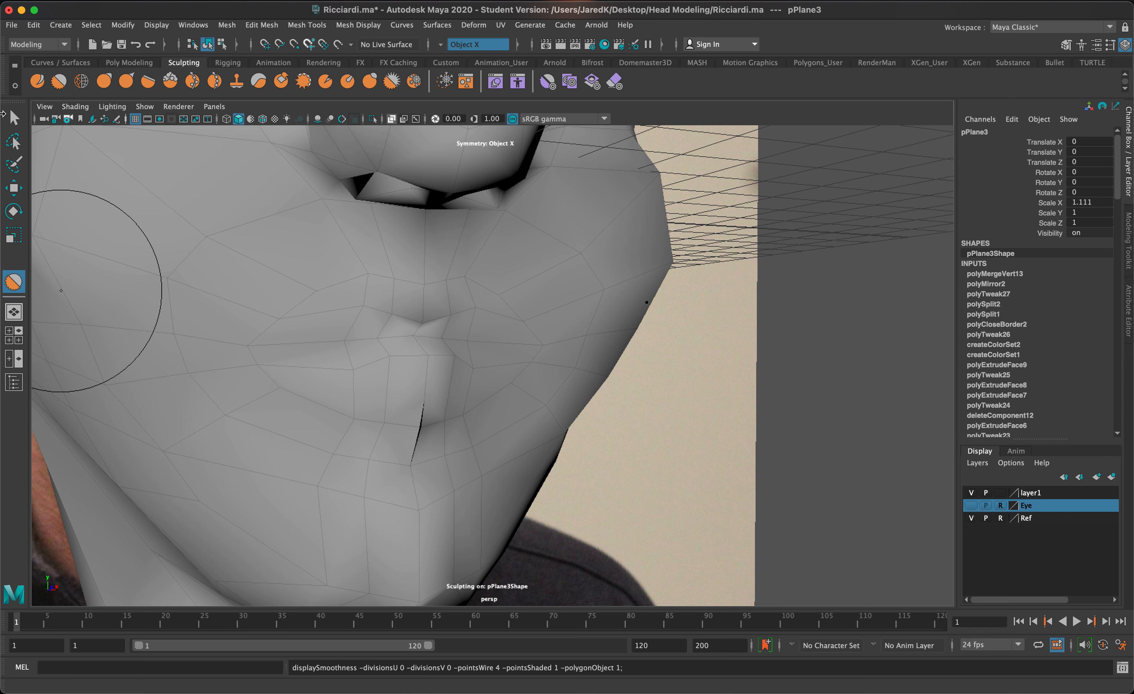
{"action": "left_click", "coordinate": [11, 119]}
{"action": "right_click_drag", "start_coordinate": [450, 353], "coordinate": [382, 346]}
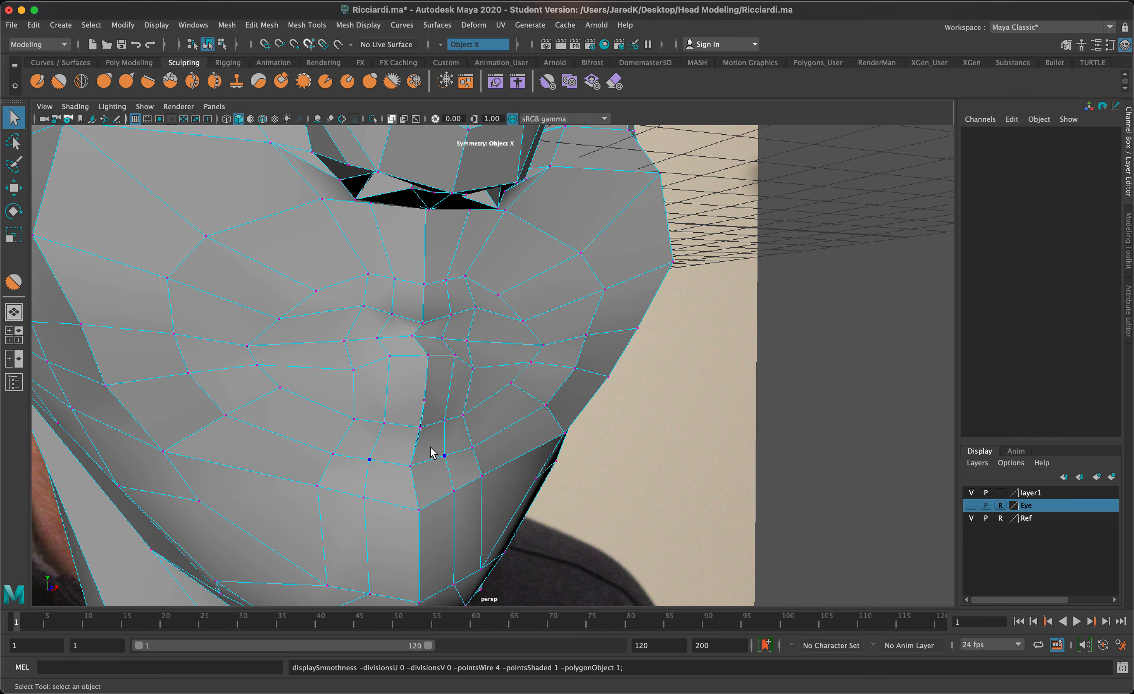
Merge the overlapping centre-line vertices at the split below the lower lip with a distance threshold of 0.01.
{"action": "left_click", "coordinate": [419, 425]}
{"action": "left_click", "coordinate": [255, 26]}
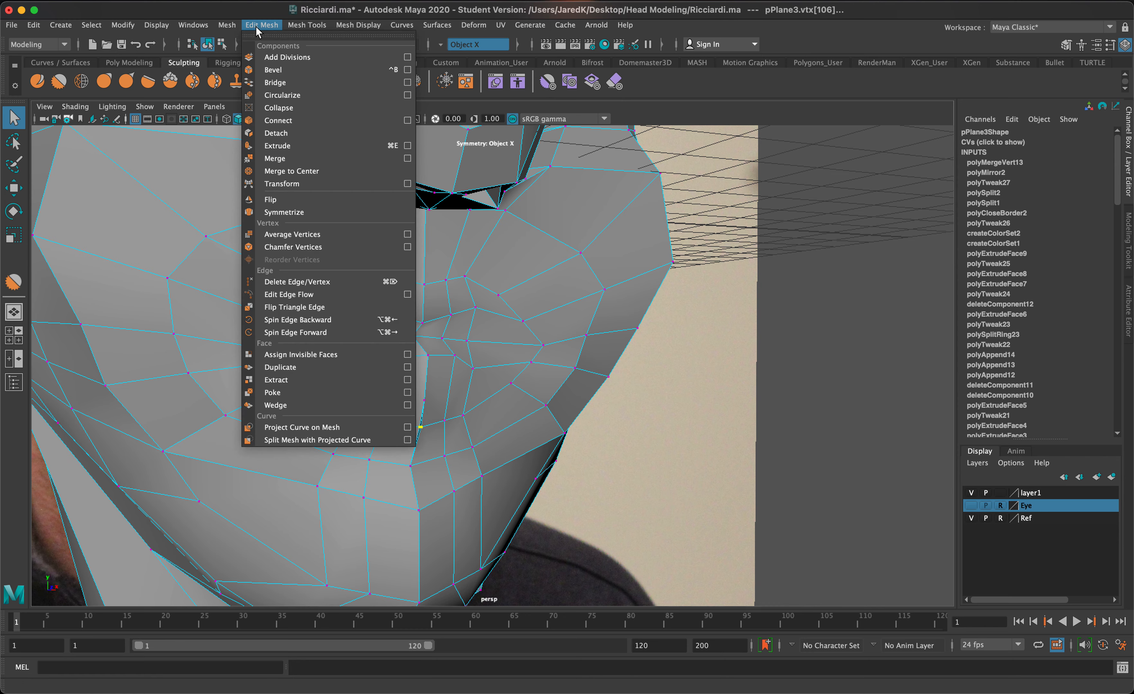
{"action": "left_click", "coordinate": [232, 23]}
{"action": "left_click", "coordinate": [251, 26]}
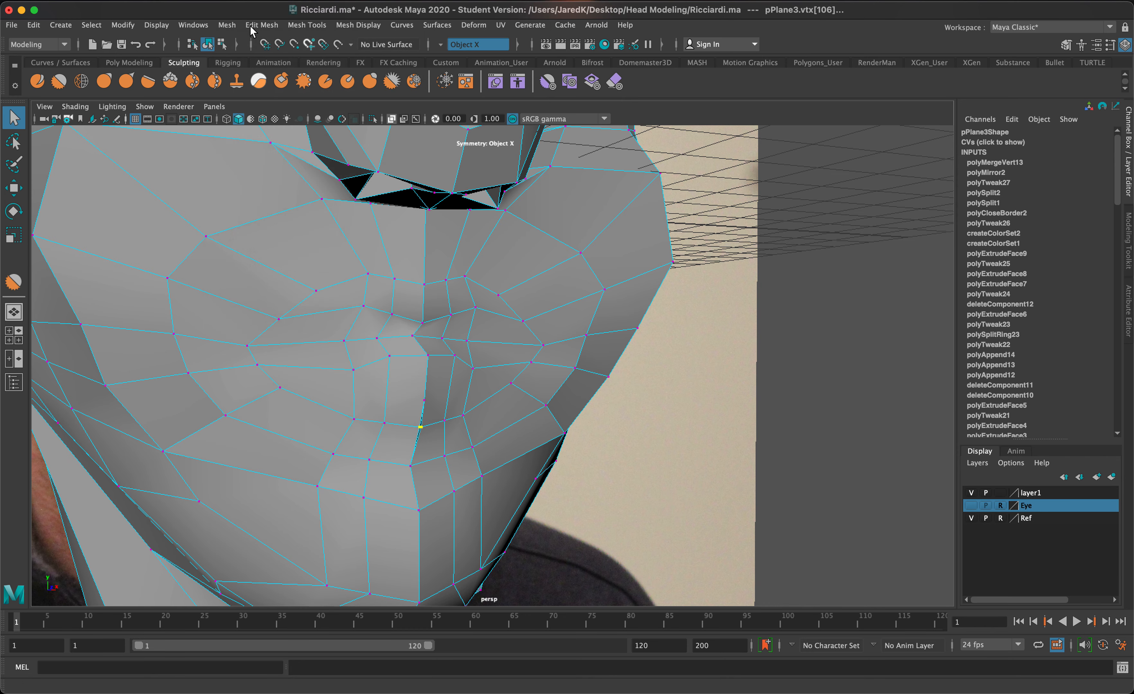
{"action": "left_click", "coordinate": [251, 26]}
{"action": "left_click", "coordinate": [293, 158]}
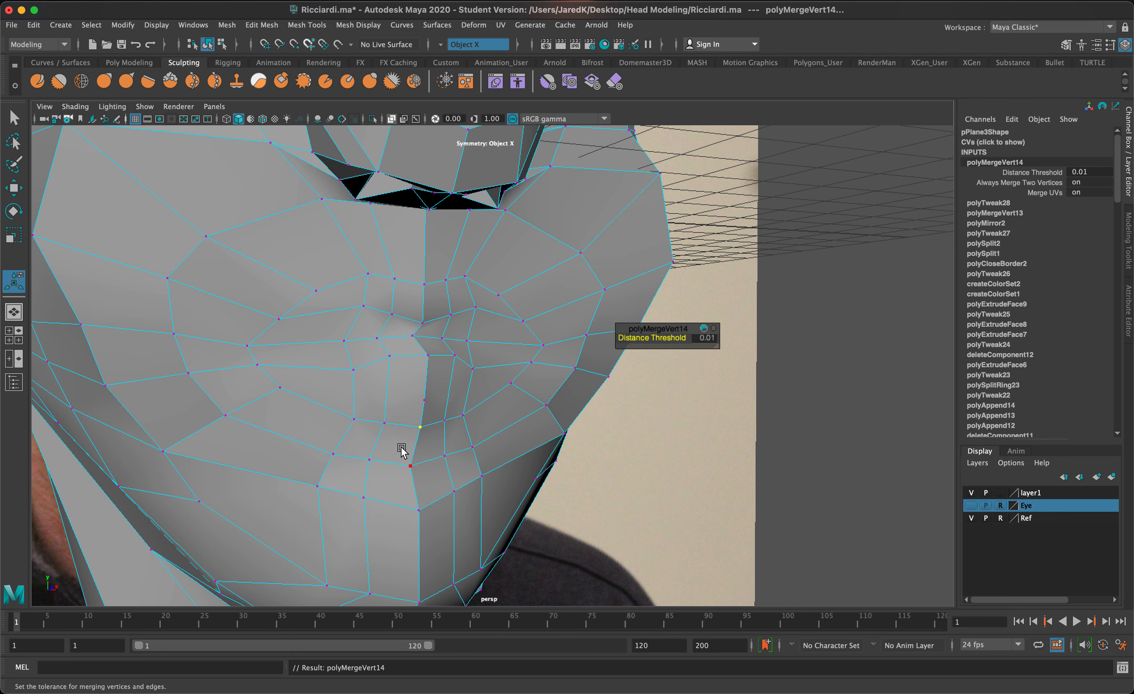
Check the merged area in smoothed display and adjust the depth of the centre vertex below the lower lip.
{"action": "key", "text": "3"}
{"action": "key", "text": "1"}
{"action": "left_click_drag", "start_coordinate": [436, 464], "coordinate": [324, 450], "text": "alt"}
{"action": "key", "text": "w"}
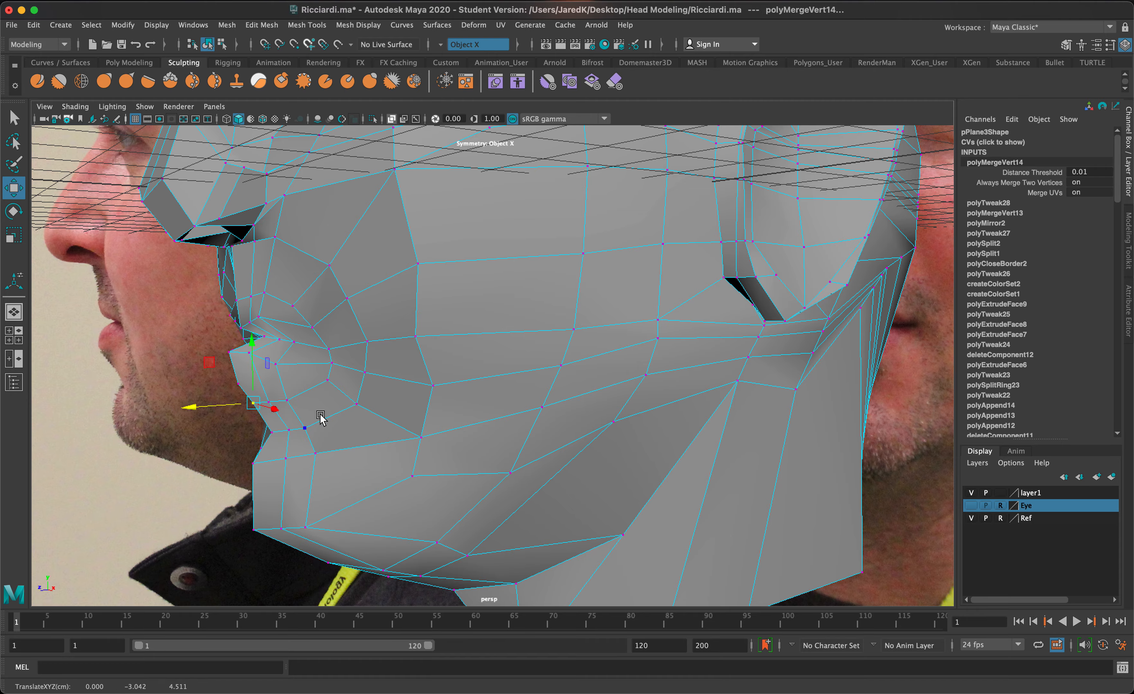
Return the head to smoothed display and object mode, and examine its overall form beside the reference photos.
{"action": "left_click_drag", "start_coordinate": [322, 418], "coordinate": [446, 353], "text": "alt"}
{"action": "key", "text": "3"}
{"action": "scroll", "coordinate": [481, 360], "scroll_direction": "down", "scroll_amount": 3}
{"action": "right_click_drag", "start_coordinate": [505, 278], "coordinate": [559, 255]}
{"action": "scroll", "coordinate": [557, 291], "scroll_direction": "down", "scroll_amount": 3}
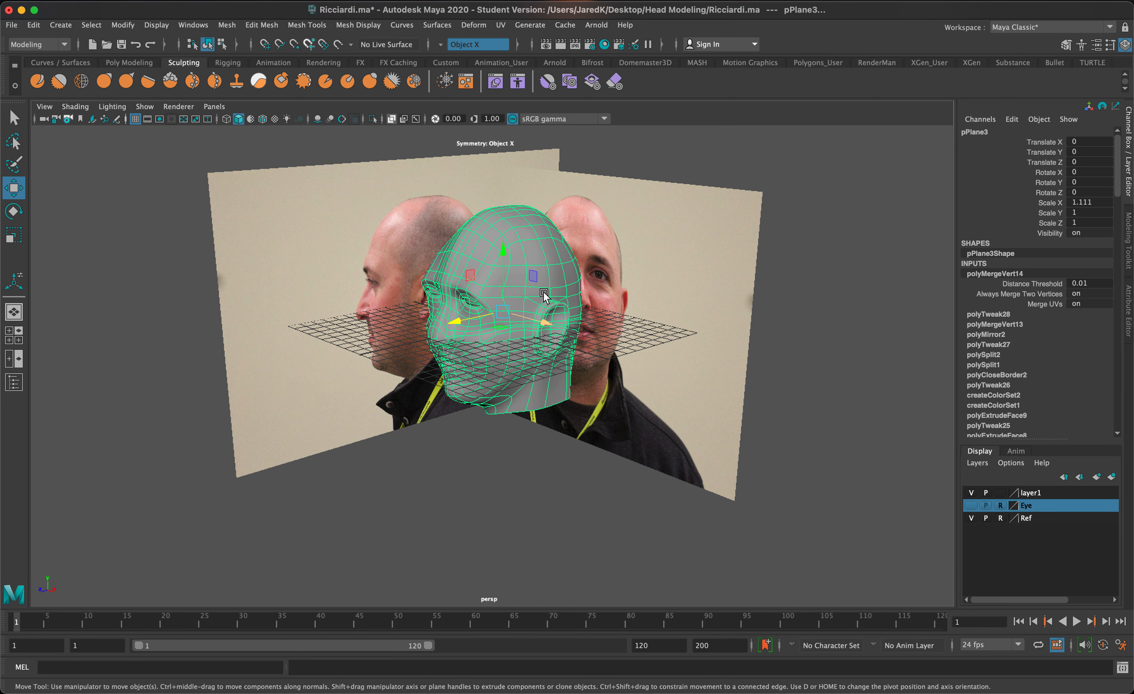
{"action": "left_click_drag", "start_coordinate": [561, 291], "coordinate": [477, 231], "text": "alt"}
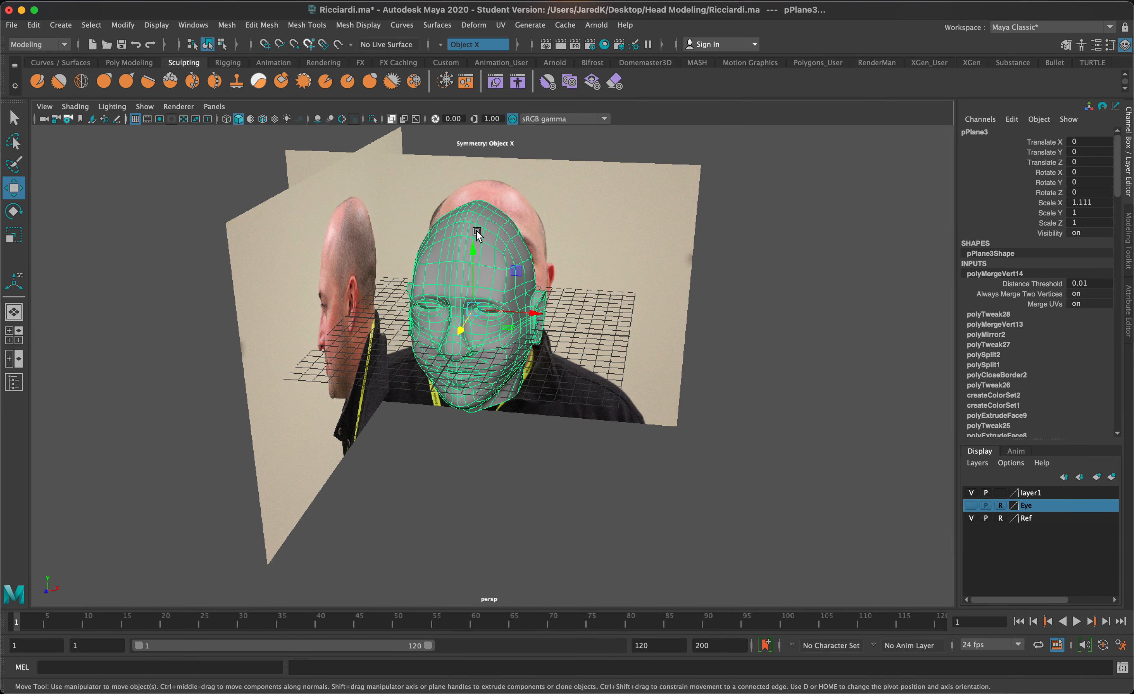
Deselect the head mesh, save the scene, and view the lower face without its wireframe.
{"action": "left_click", "coordinate": [518, 196]}
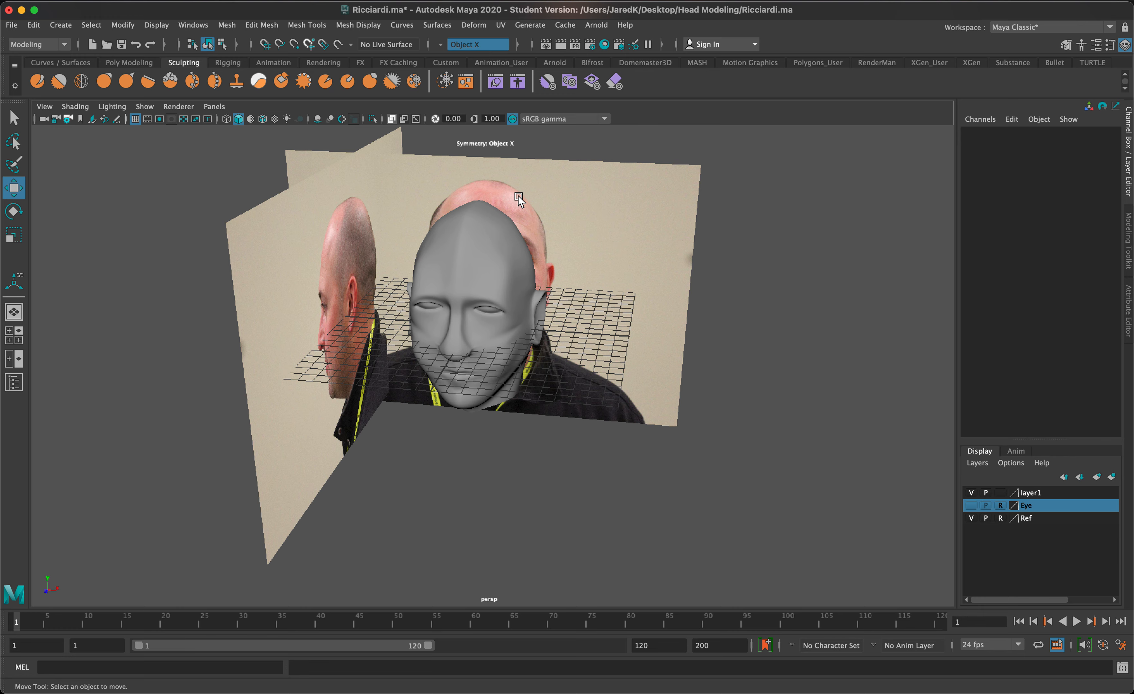
{"action": "scroll", "coordinate": [544, 353], "scroll_direction": "up", "scroll_amount": 6}
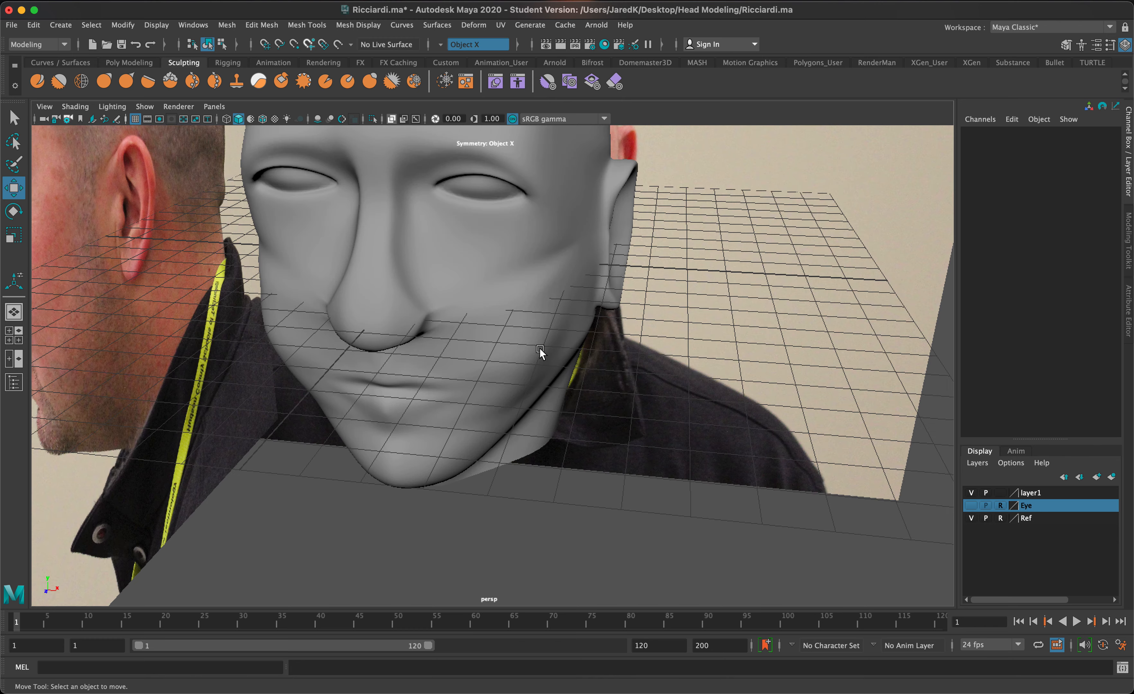
Select the head mesh and pull the cheek in front of the ear outward with the Grab sculpting tool.
{"action": "left_click", "coordinate": [544, 253]}
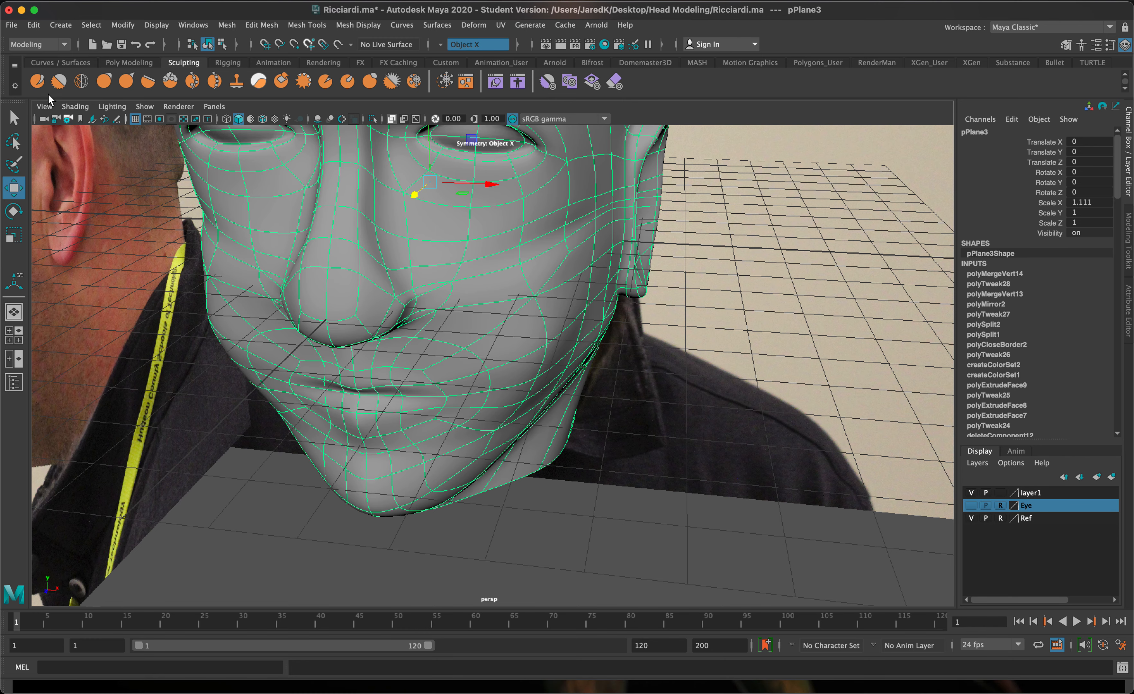
{"action": "left_click", "coordinate": [59, 81]}
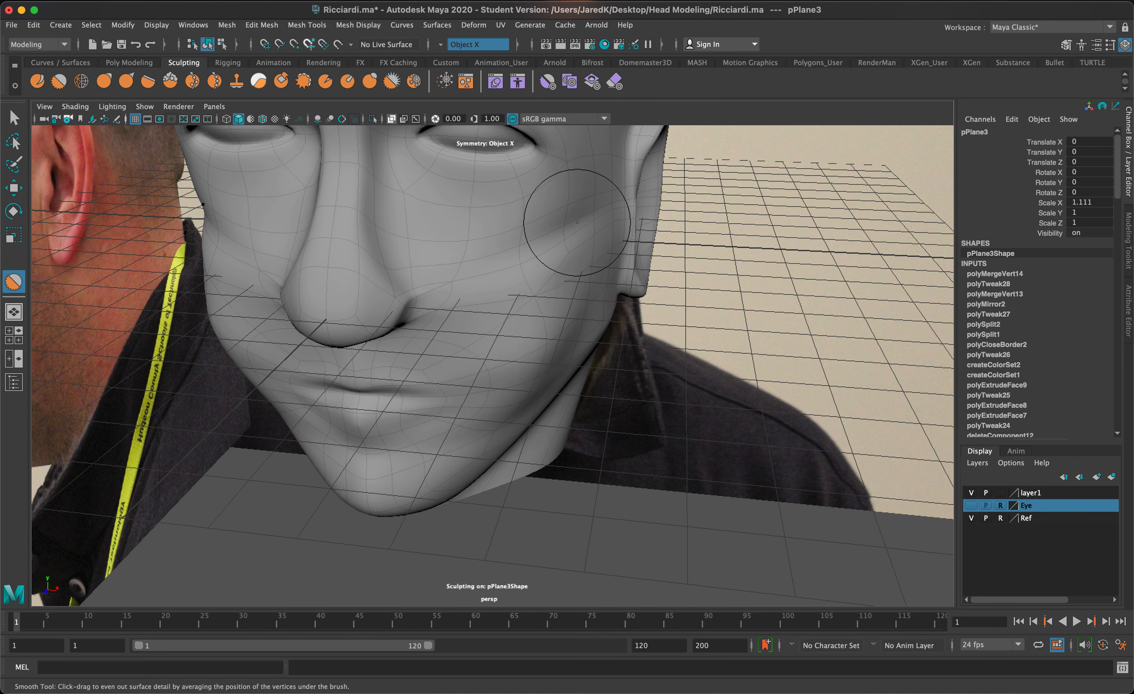
{"action": "left_click", "coordinate": [105, 80]}
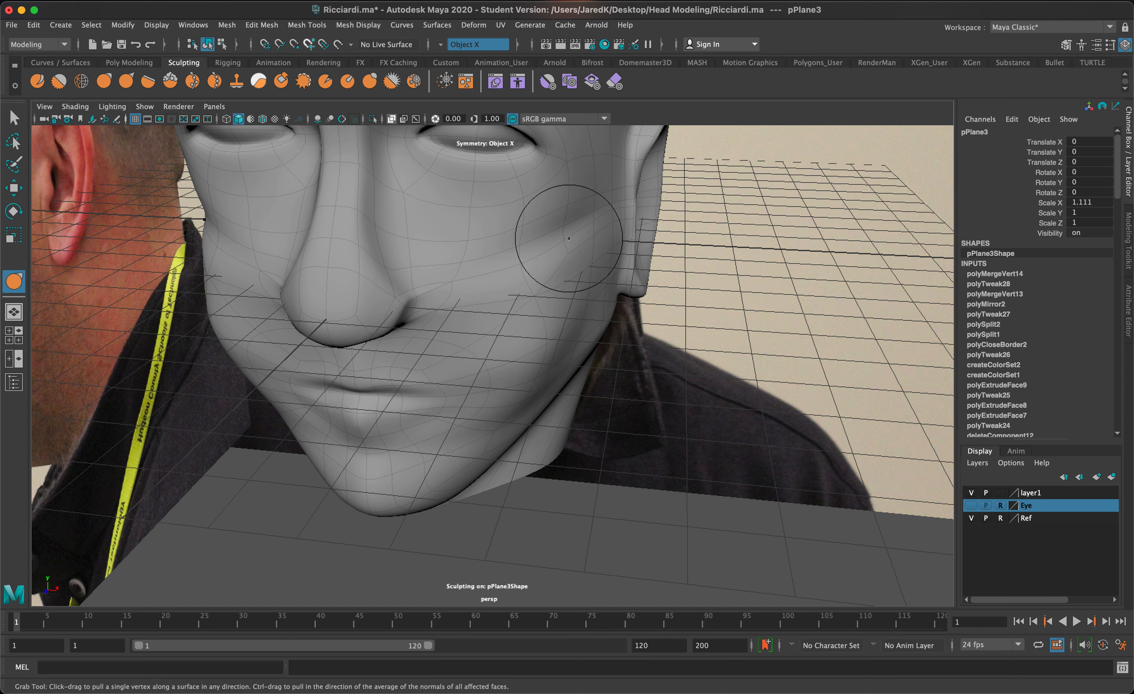
{"action": "mouse_move", "coordinate": [569, 238]}
{"action": "left_mouse_down"}
{"action": "mouse_move", "coordinate": [546, 240]}
{"action": "mouse_move", "coordinate": [615, 221]}
{"action": "left_mouse_up"}
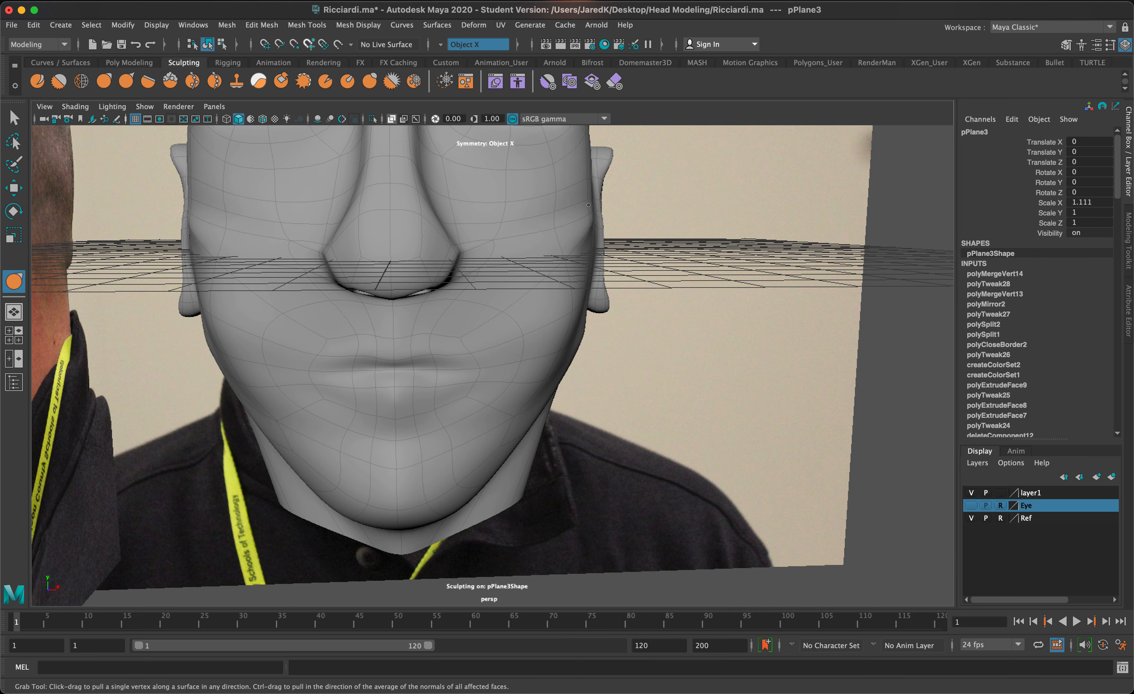
Activate the Smooth sculpting tool on the head mesh.
{"action": "left_click", "coordinate": [66, 77]}
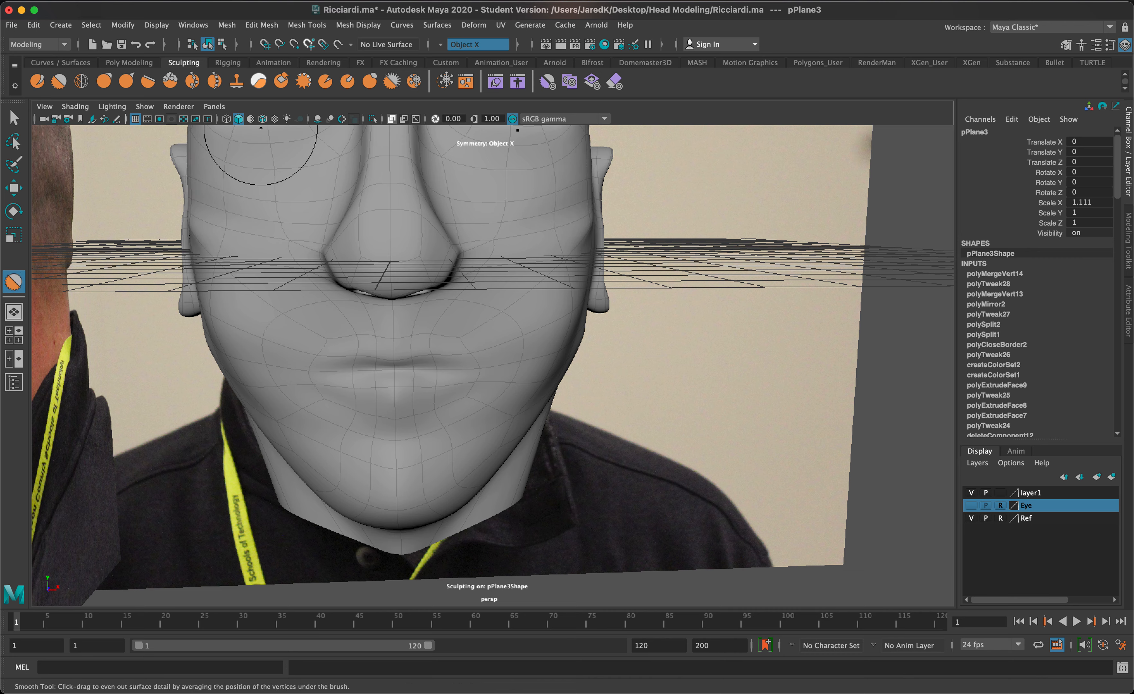